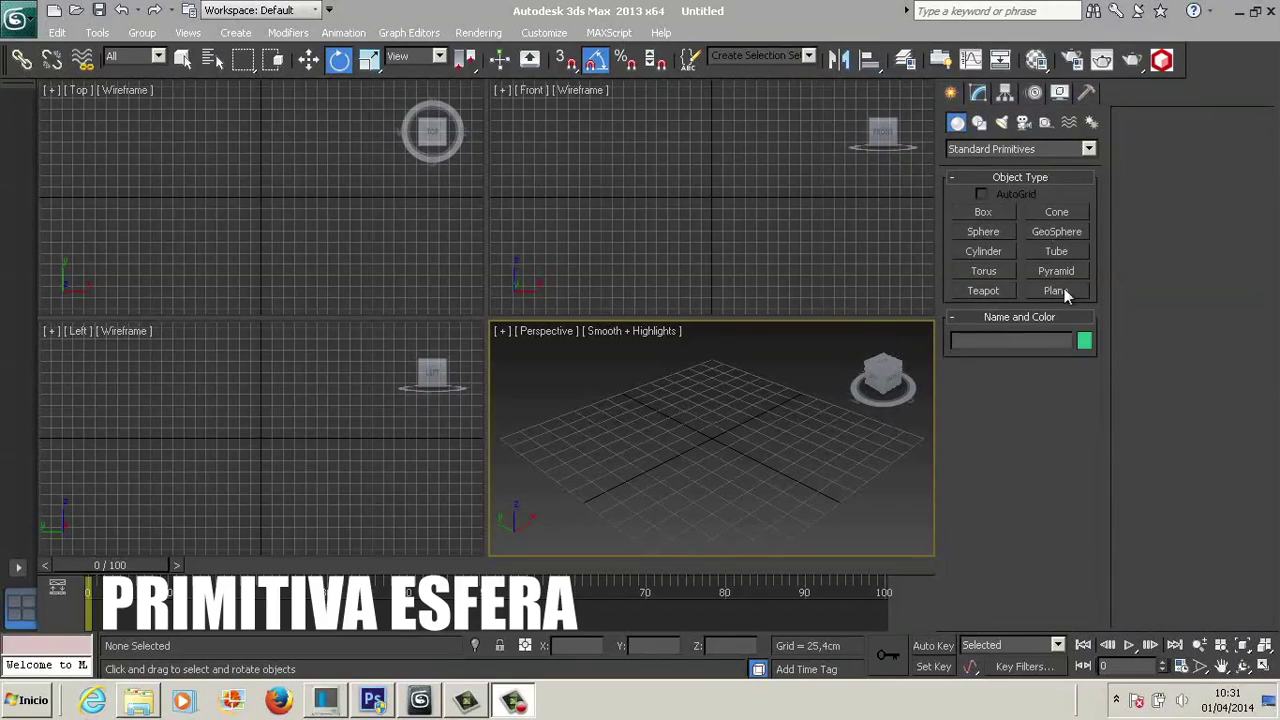
Step: Create Sphere001 with radius 91,351 cm and 60 segments, displayed with edged faces
click(988, 234)
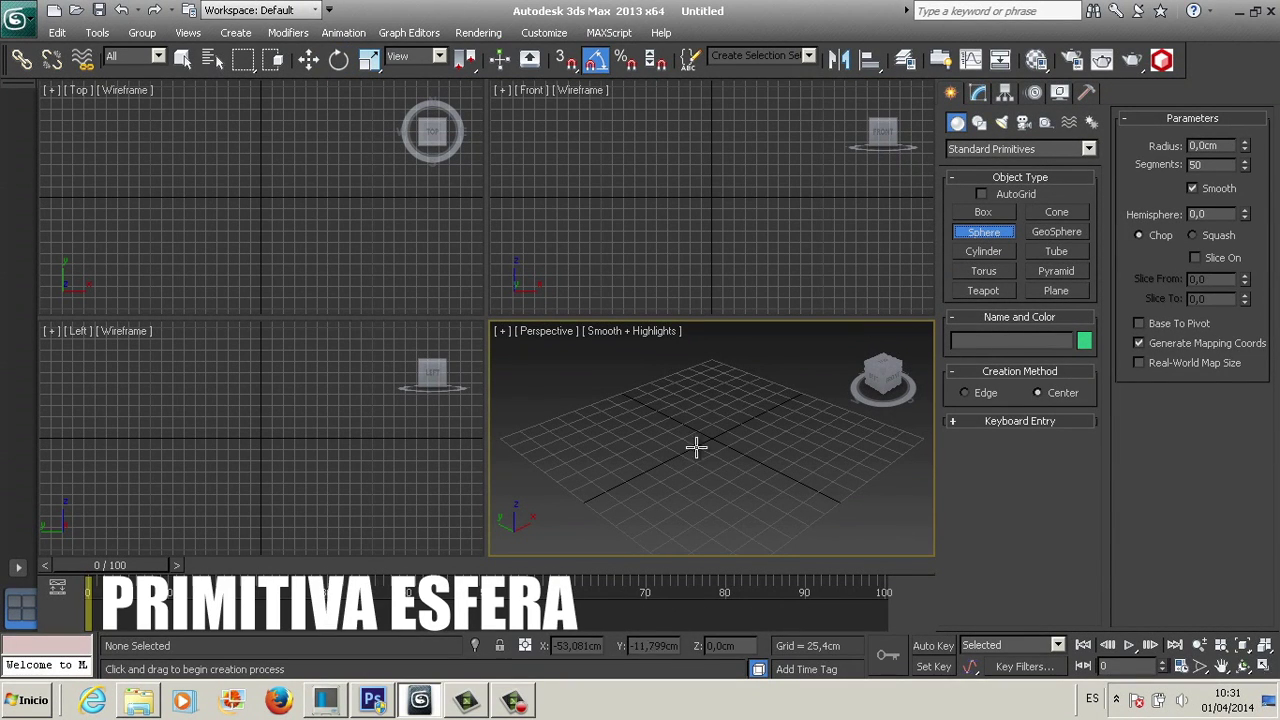
drag(713, 447, 723, 484)
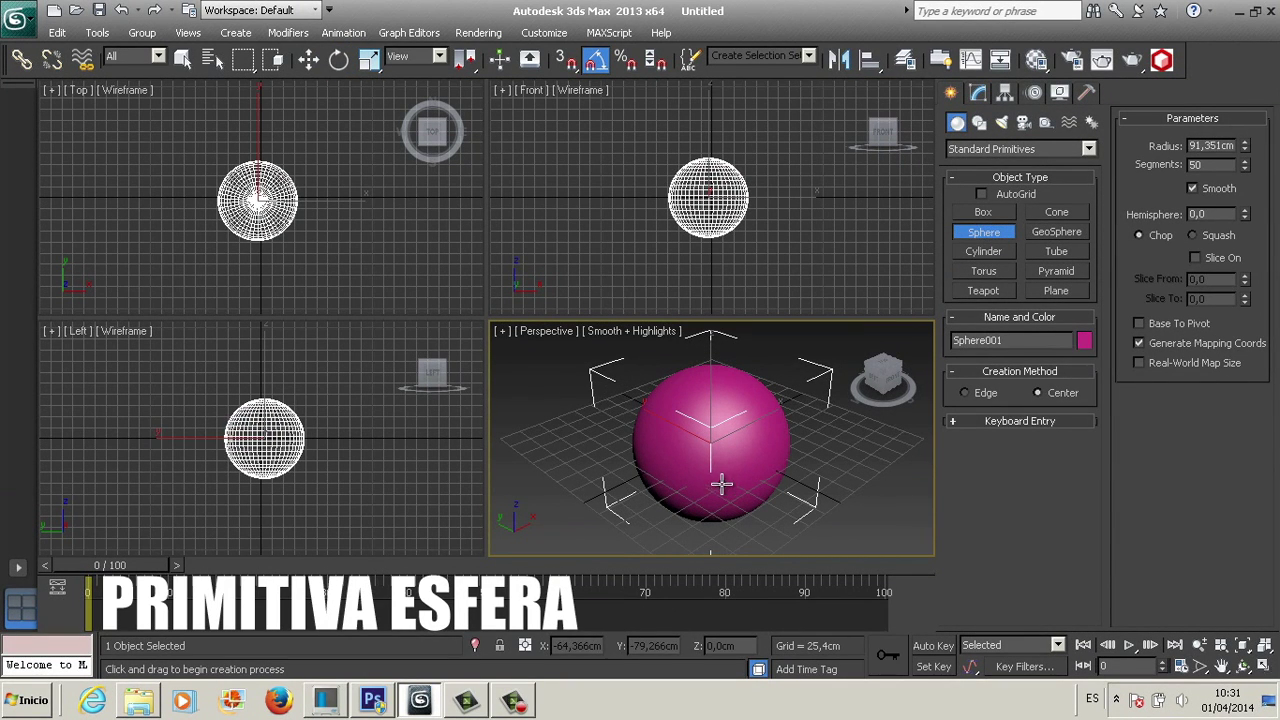
key(F3)
key(F3)
key(F4)
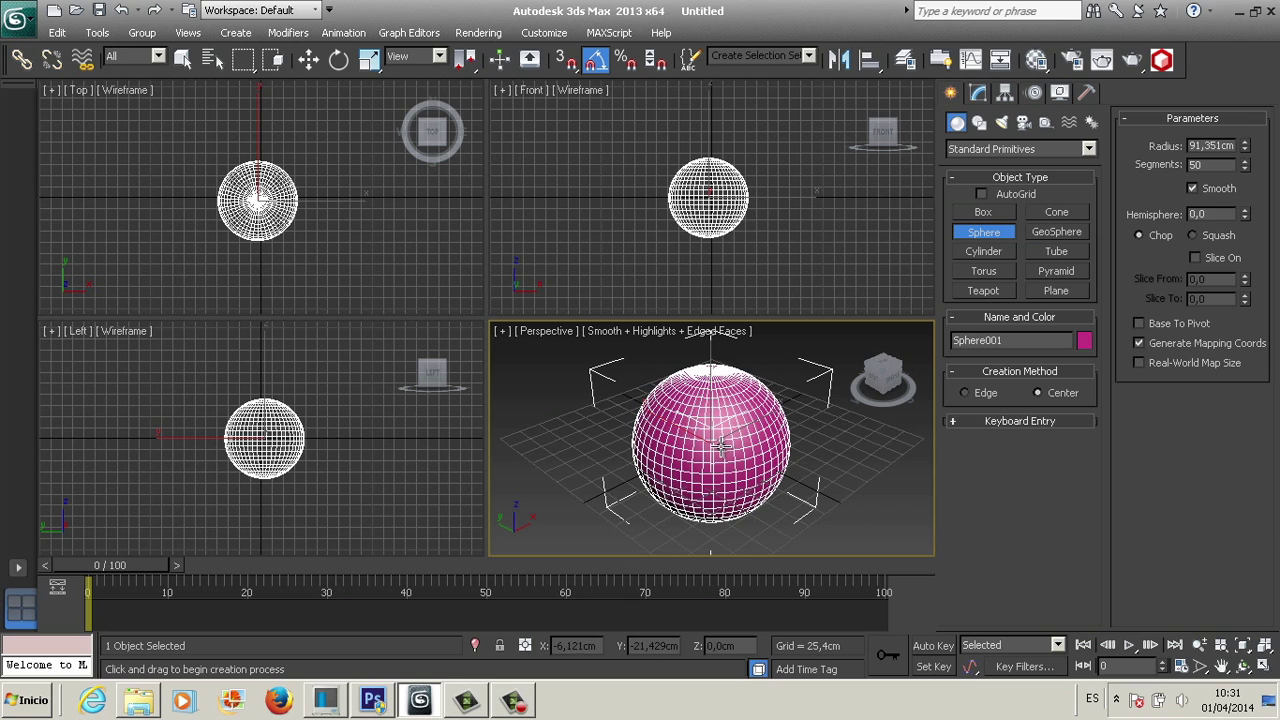
click(978, 92)
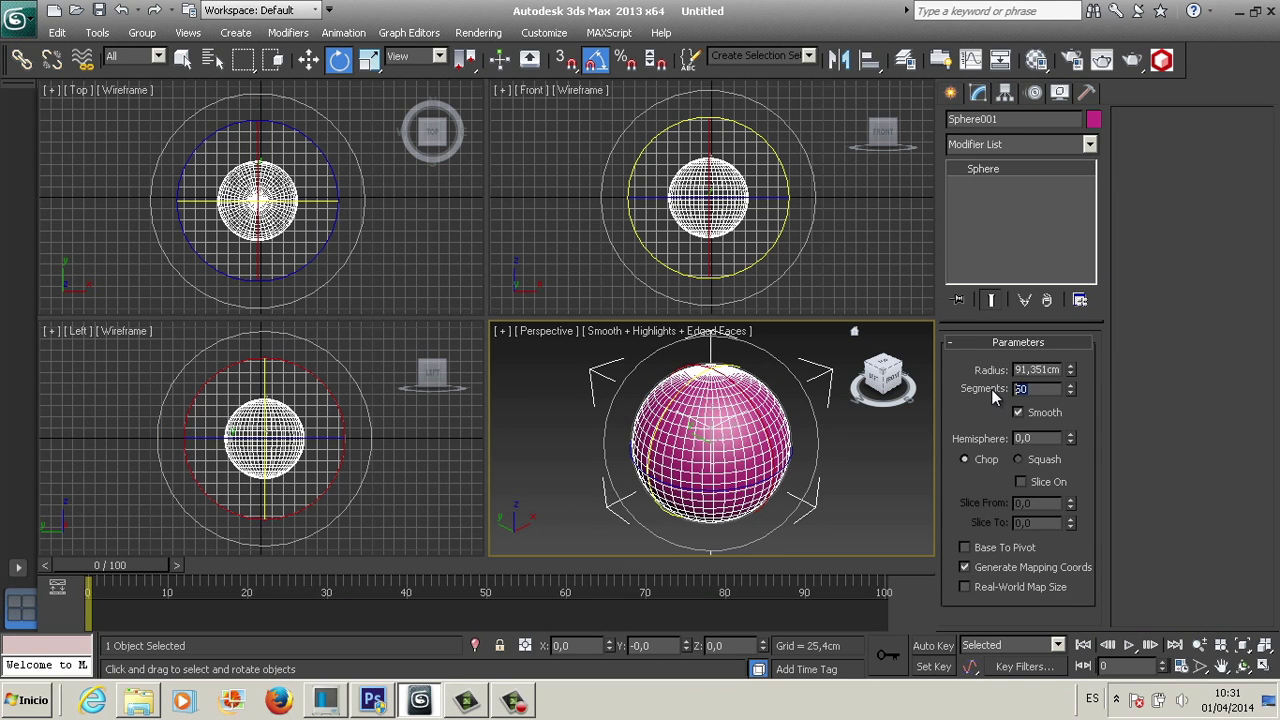
text(60)
key(Return)
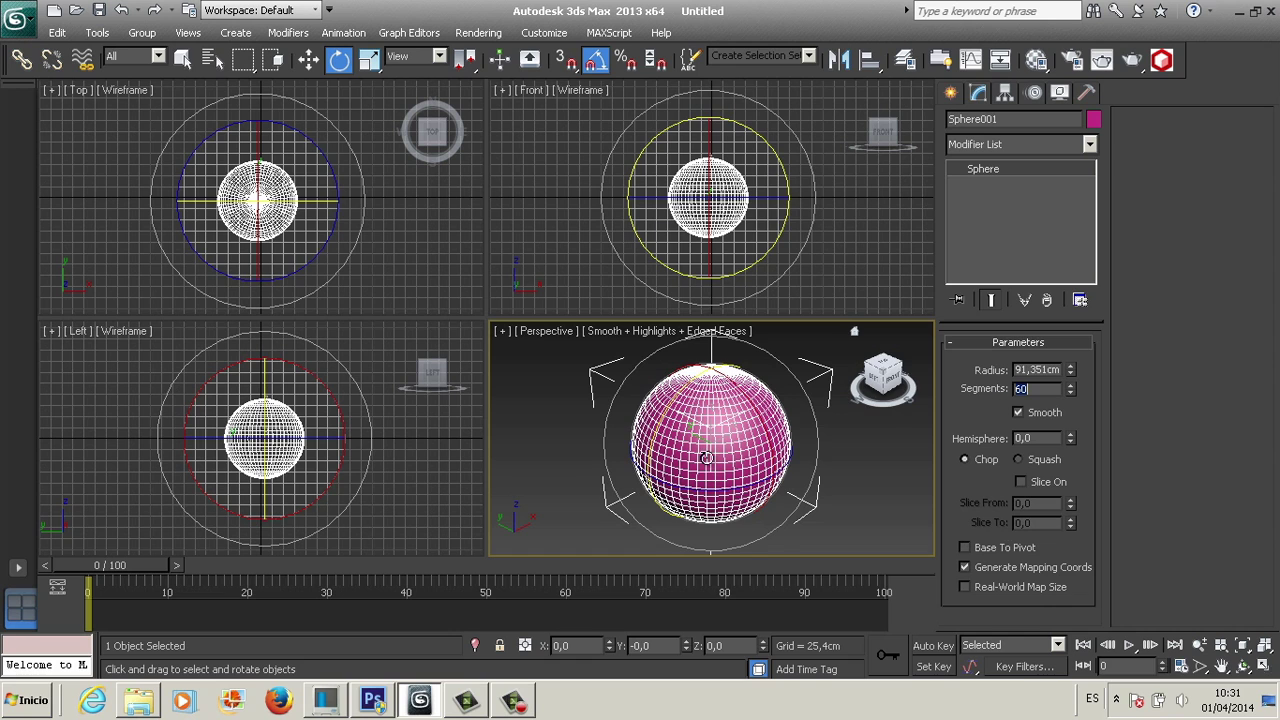
click(862, 468)
click(776, 446)
Step: Convert Sphere001 to Editable Poly, then maximize the Front view zoomed to the sphere
right_click(752, 447)
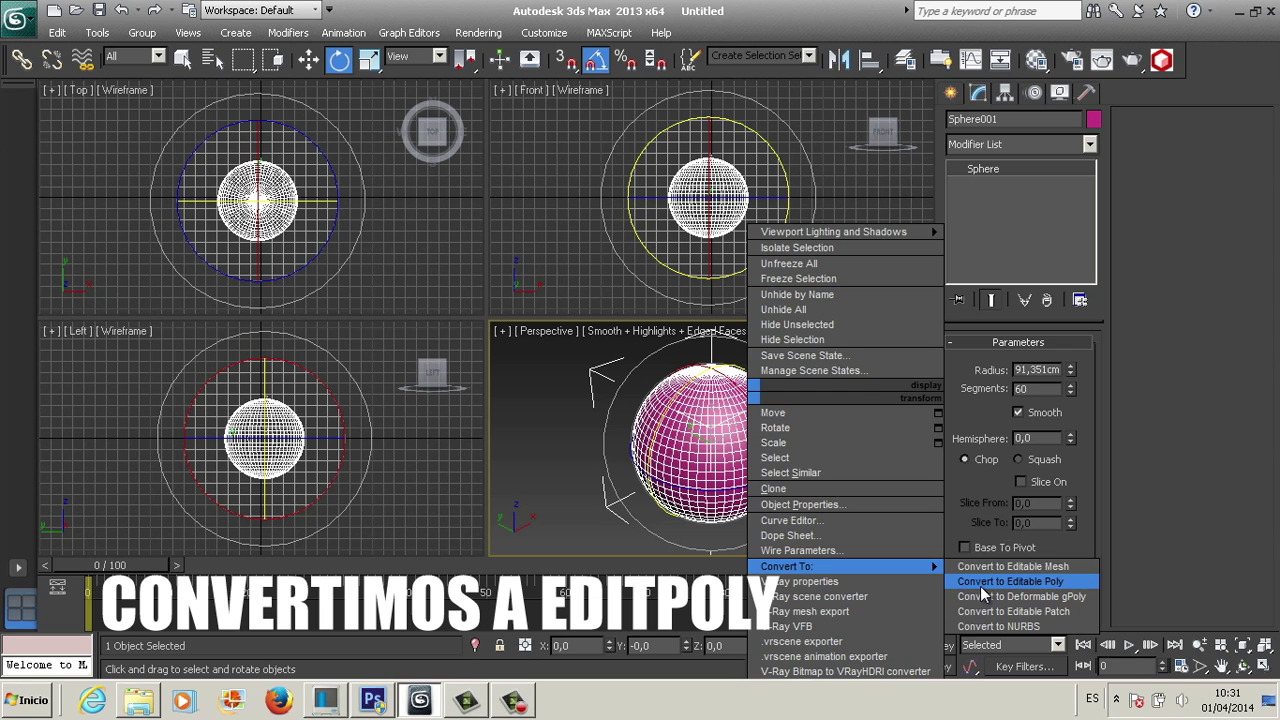
click(985, 582)
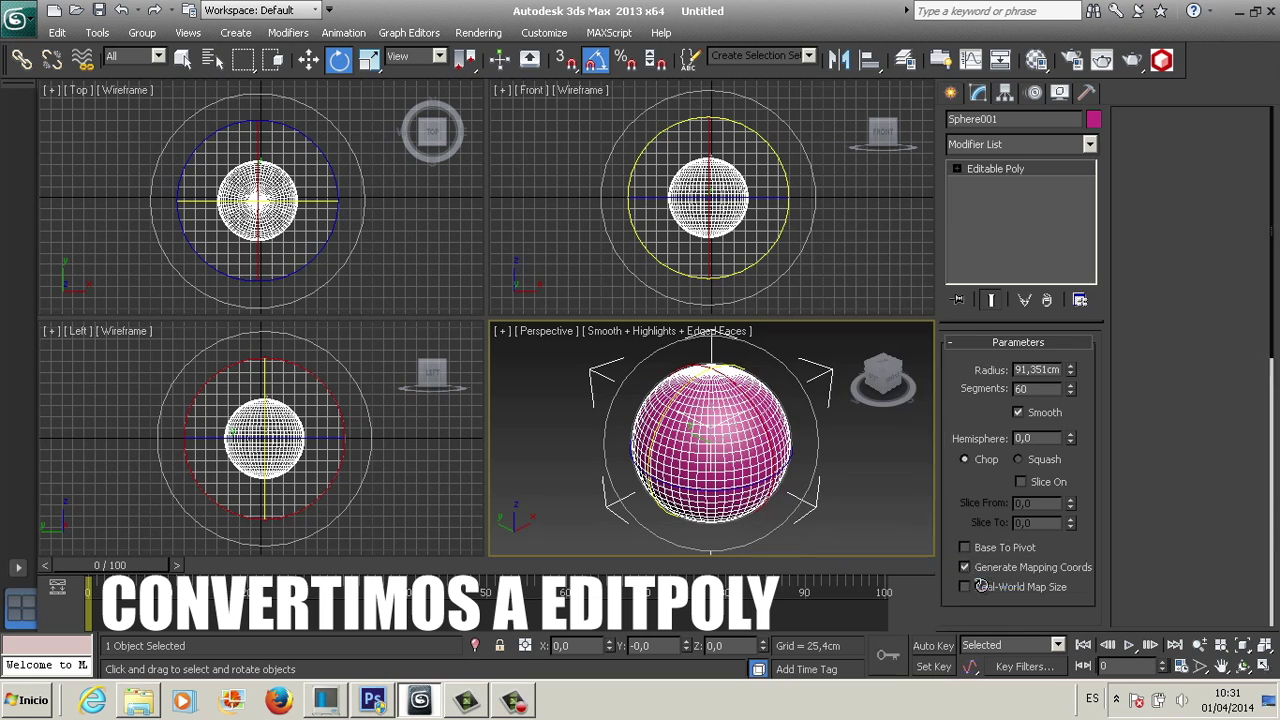
click(874, 284)
click(1264, 665)
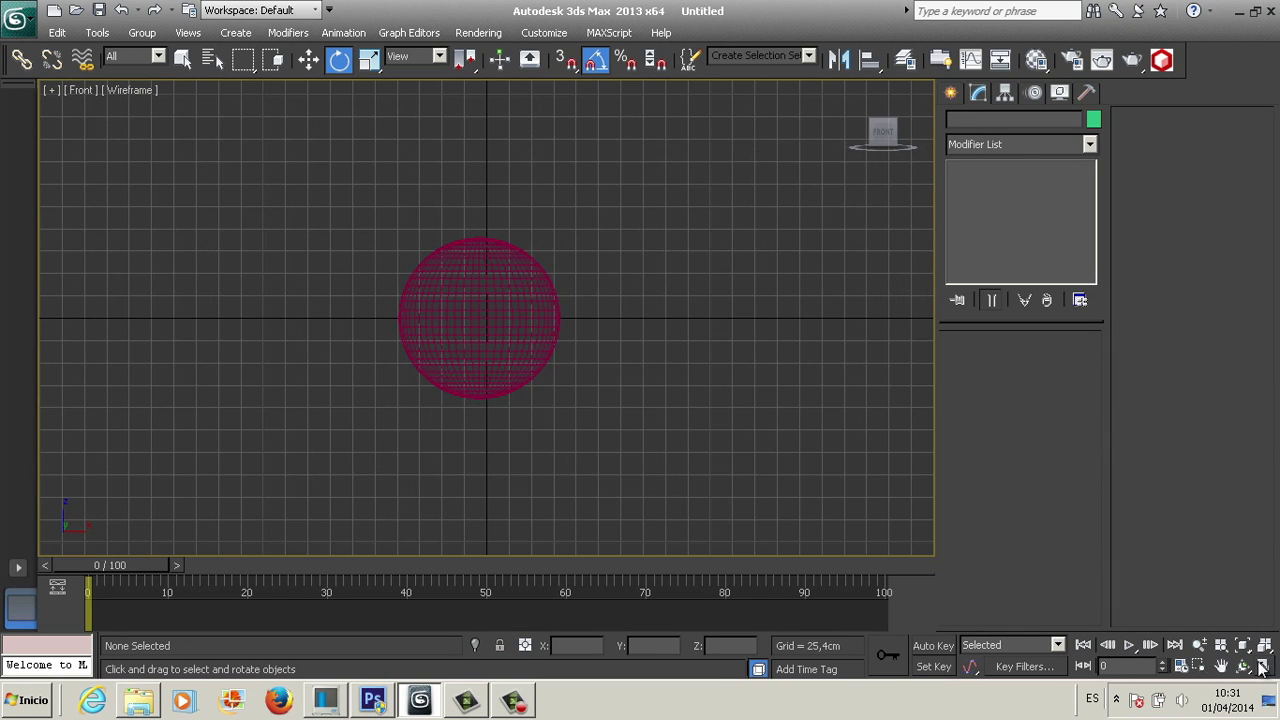
click(1243, 645)
click(606, 294)
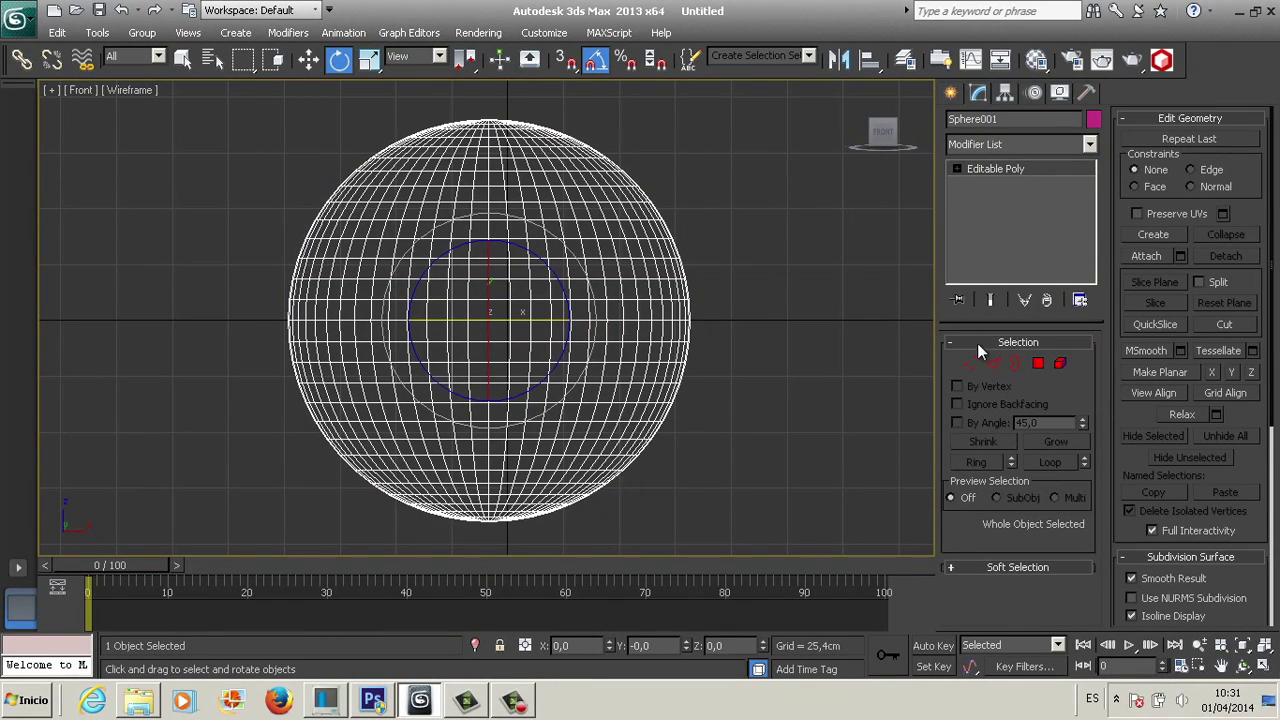
Step: Select the right half of the sphere's polygons and assign them material ID 2
click(1038, 363)
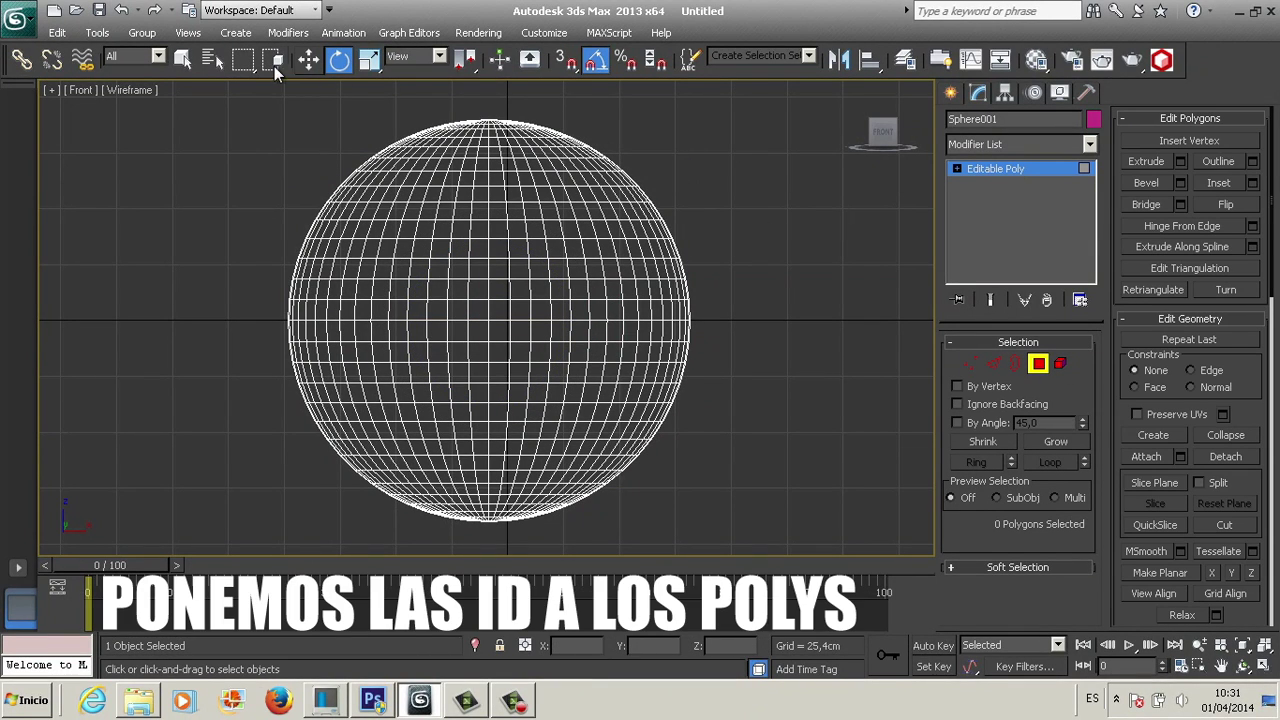
click(182, 59)
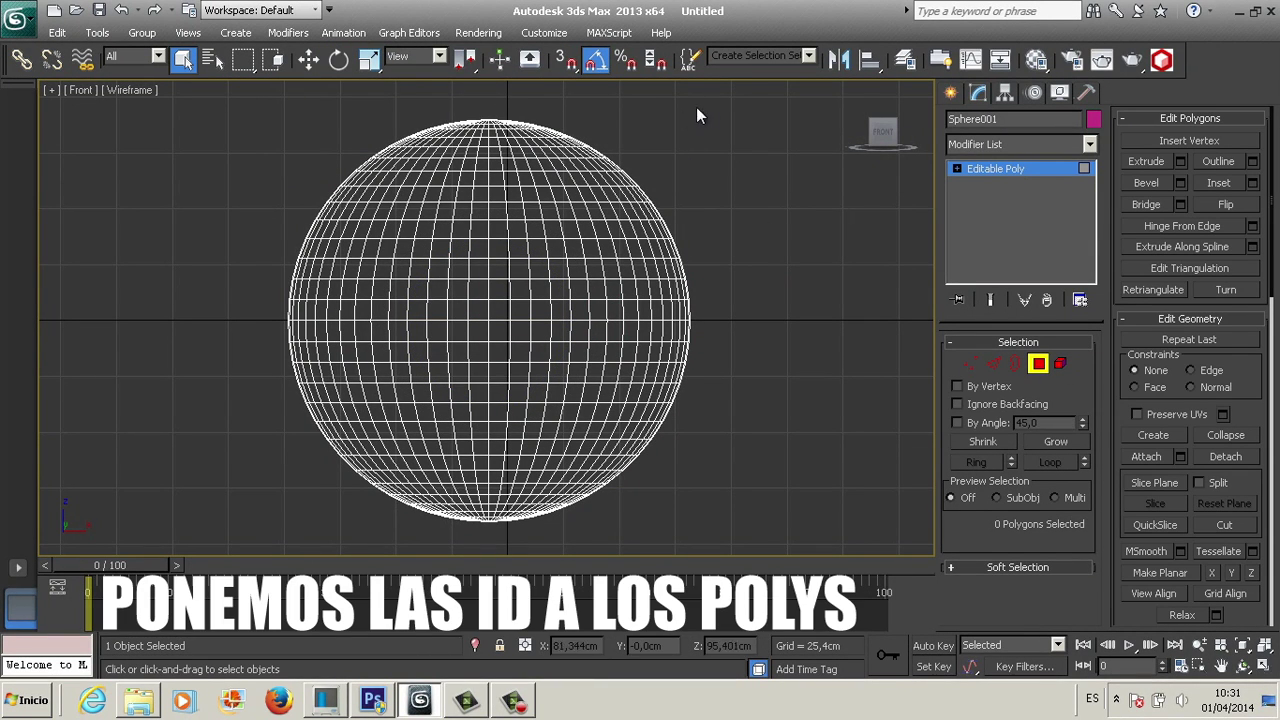
mouse_move(756, 101)
mouse_down()
mouse_move(532, 532)
mouse_move(494, 556)
mouse_up()
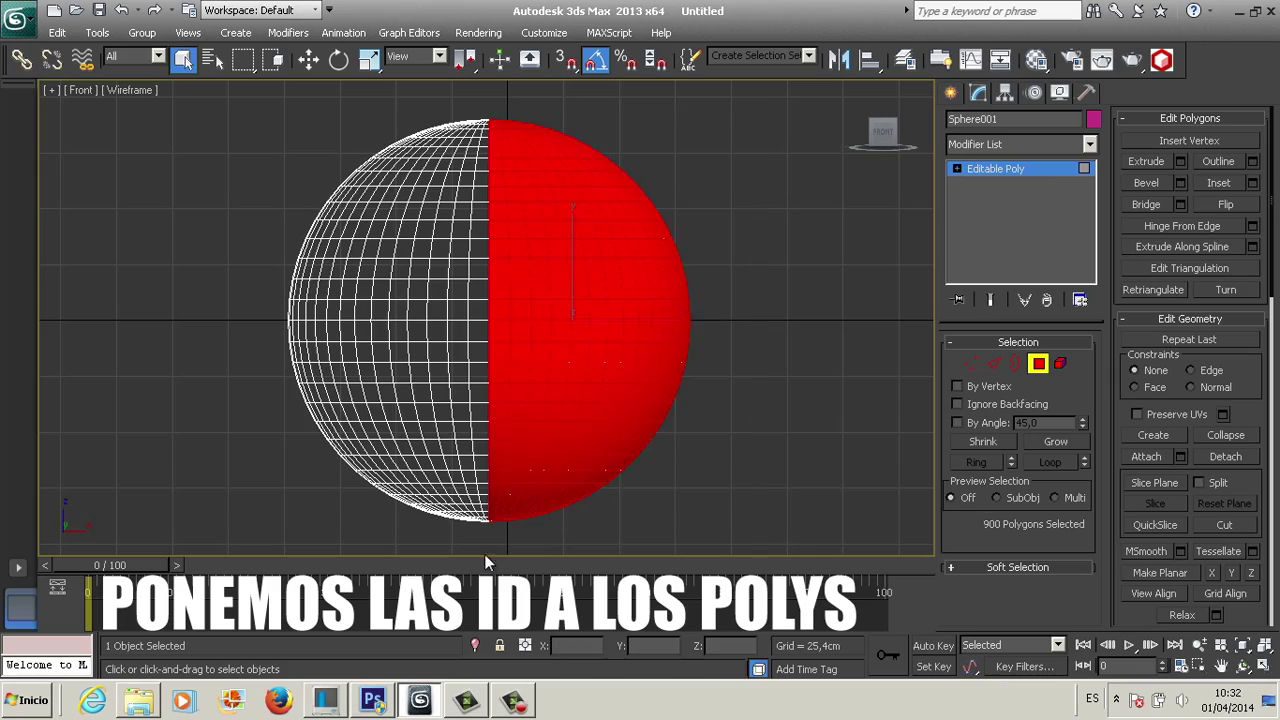
click(1243, 665)
mouse_move(550, 305)
mouse_down()
mouse_move(473, 415)
mouse_move(443, 366)
mouse_move(432, 140)
mouse_move(389, 133)
mouse_move(566, 334)
mouse_up()
key(f)
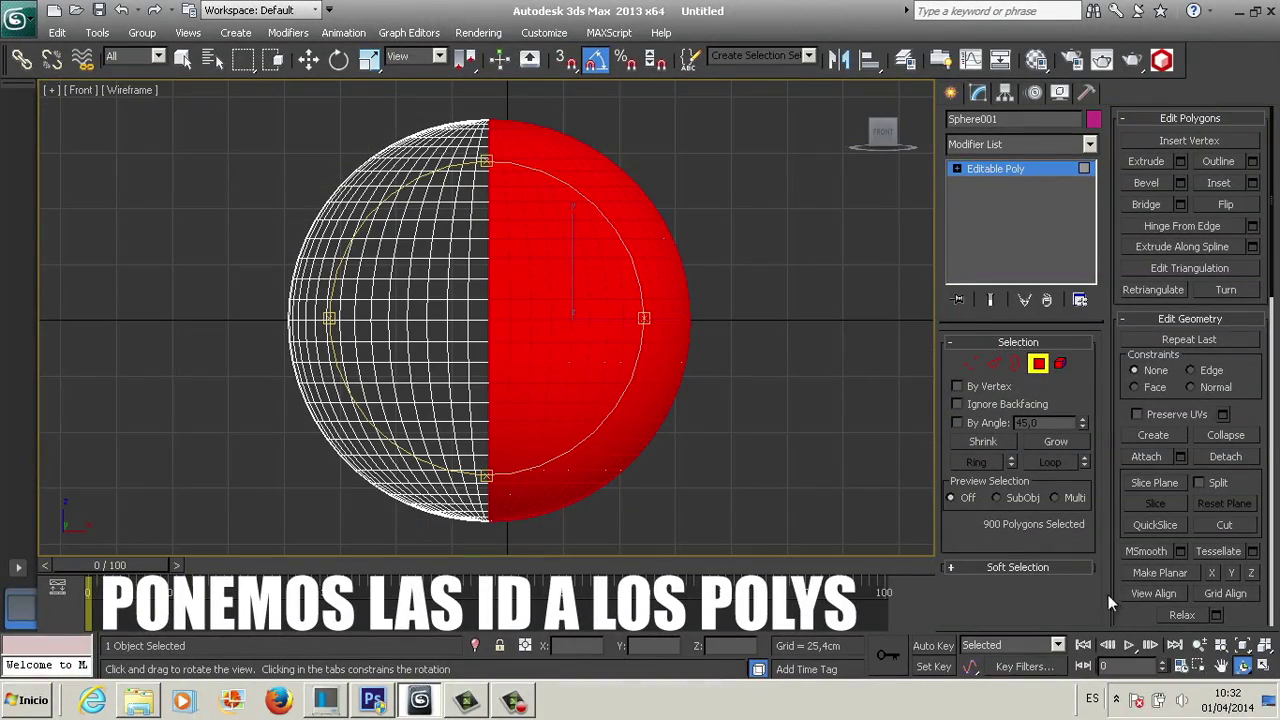
drag(1131, 617, 1119, 232)
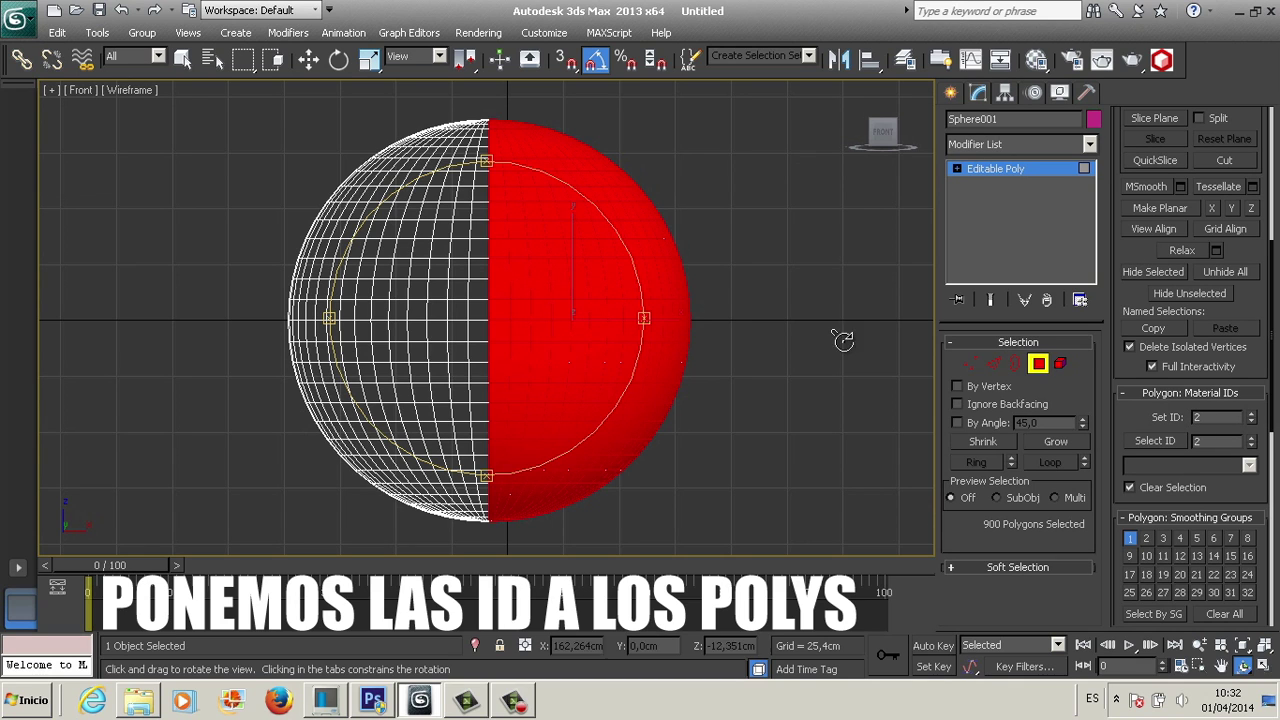
Step: Invert the selection to the left half, give it ID 1, and spot-check both halves
click(57, 32)
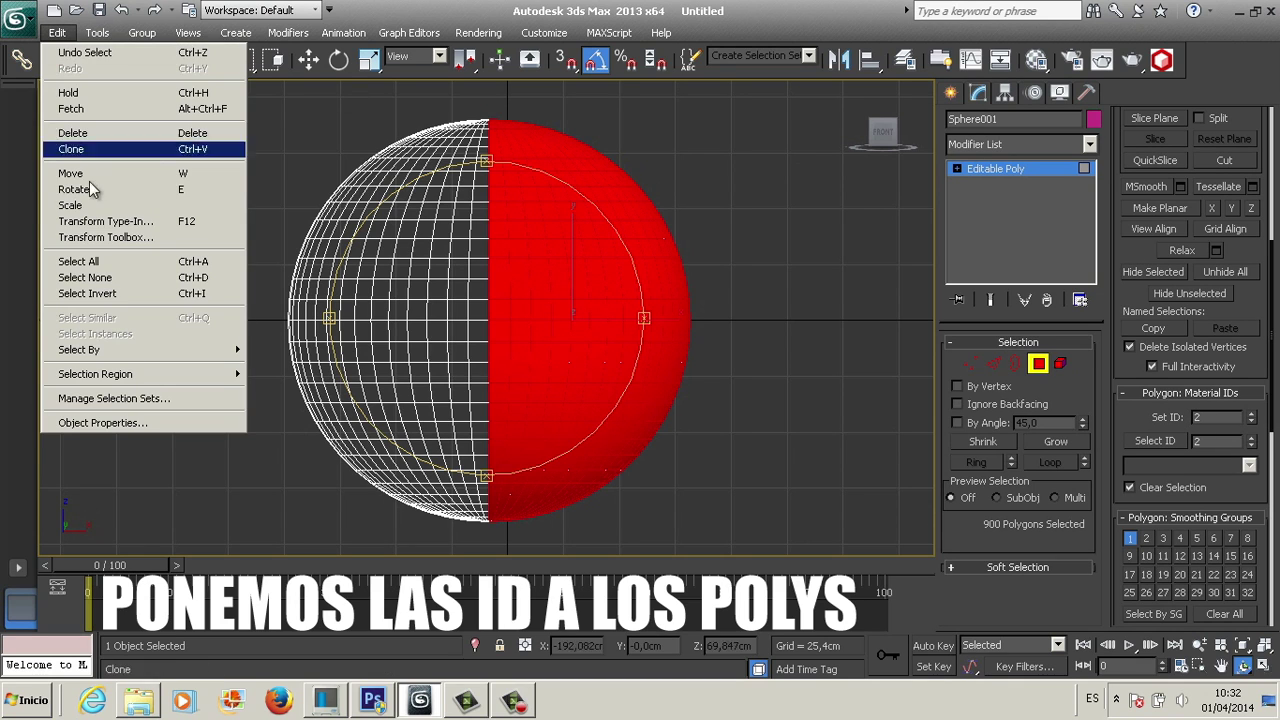
click(92, 293)
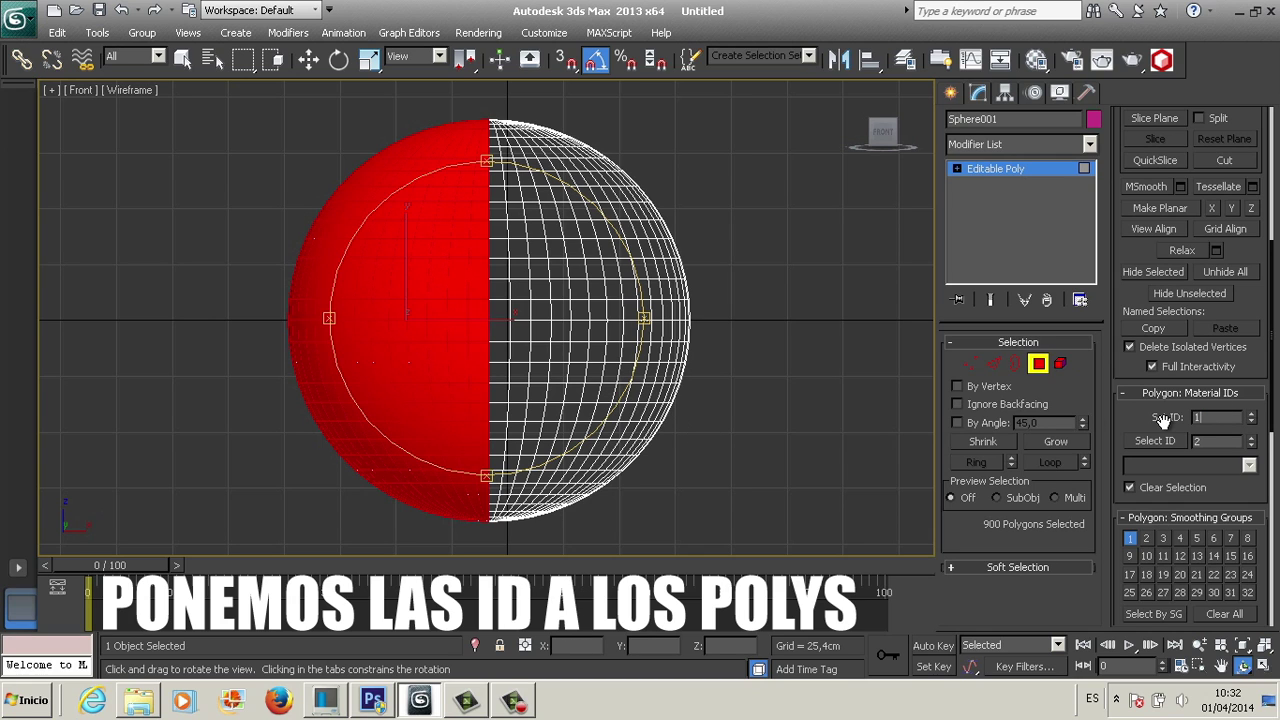
click(1038, 364)
click(1038, 364)
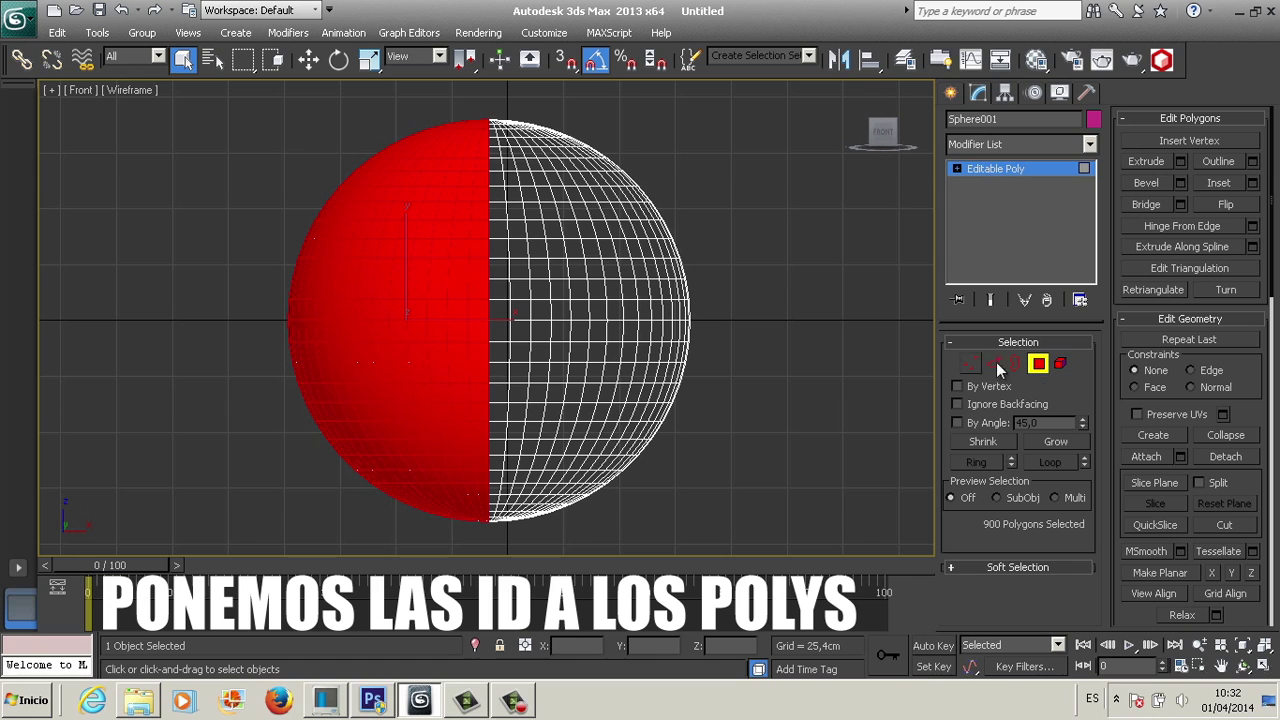
click(346, 328)
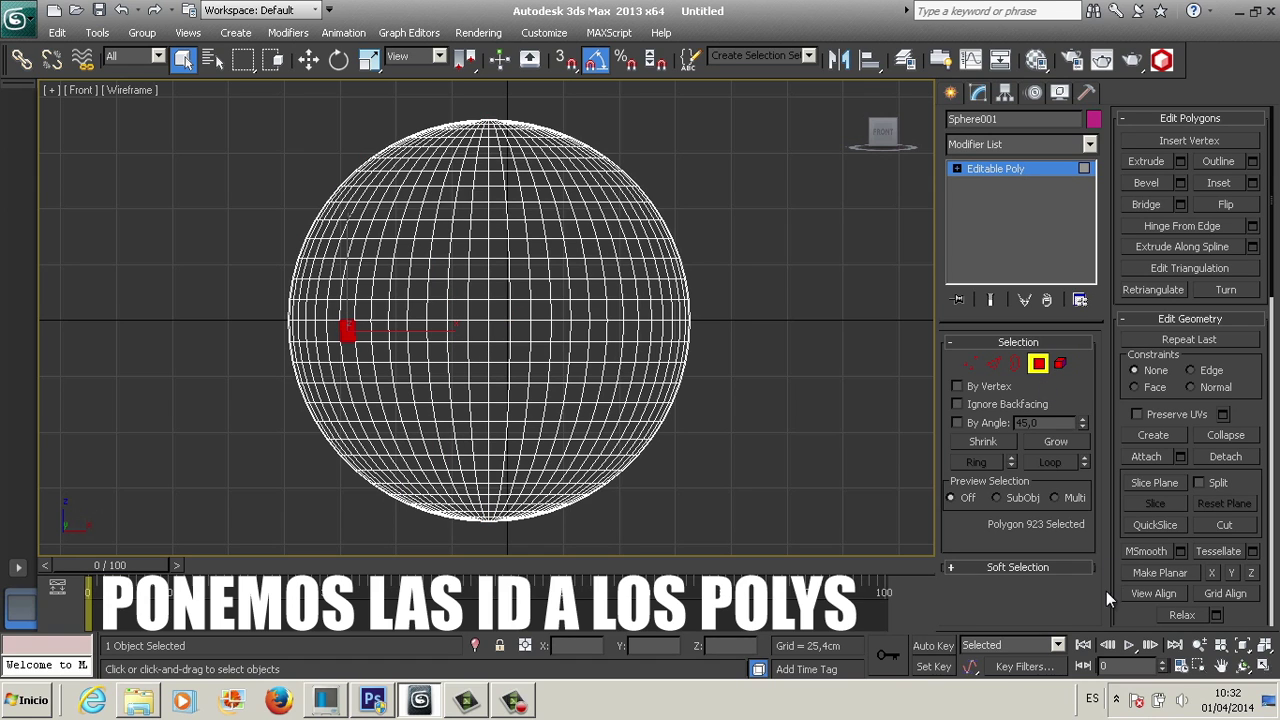
scroll(1122, 615, down, 5)
scroll(1150, 520, down, 1)
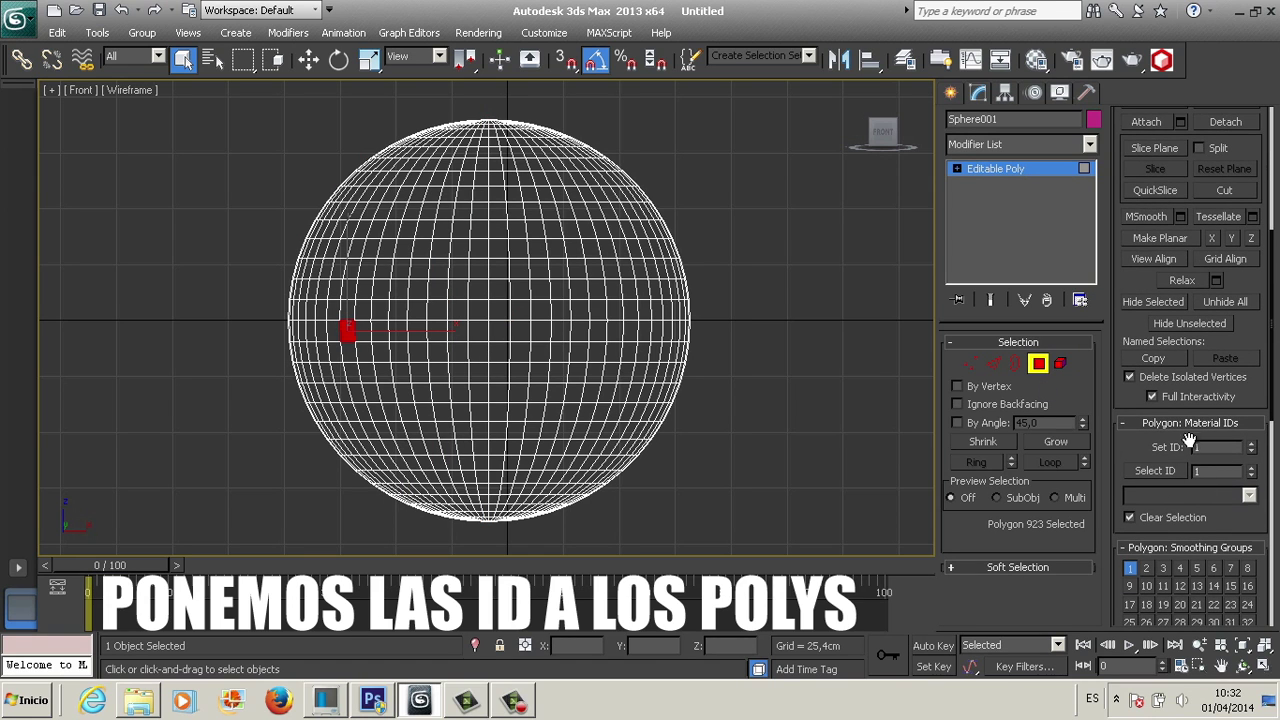
click(656, 310)
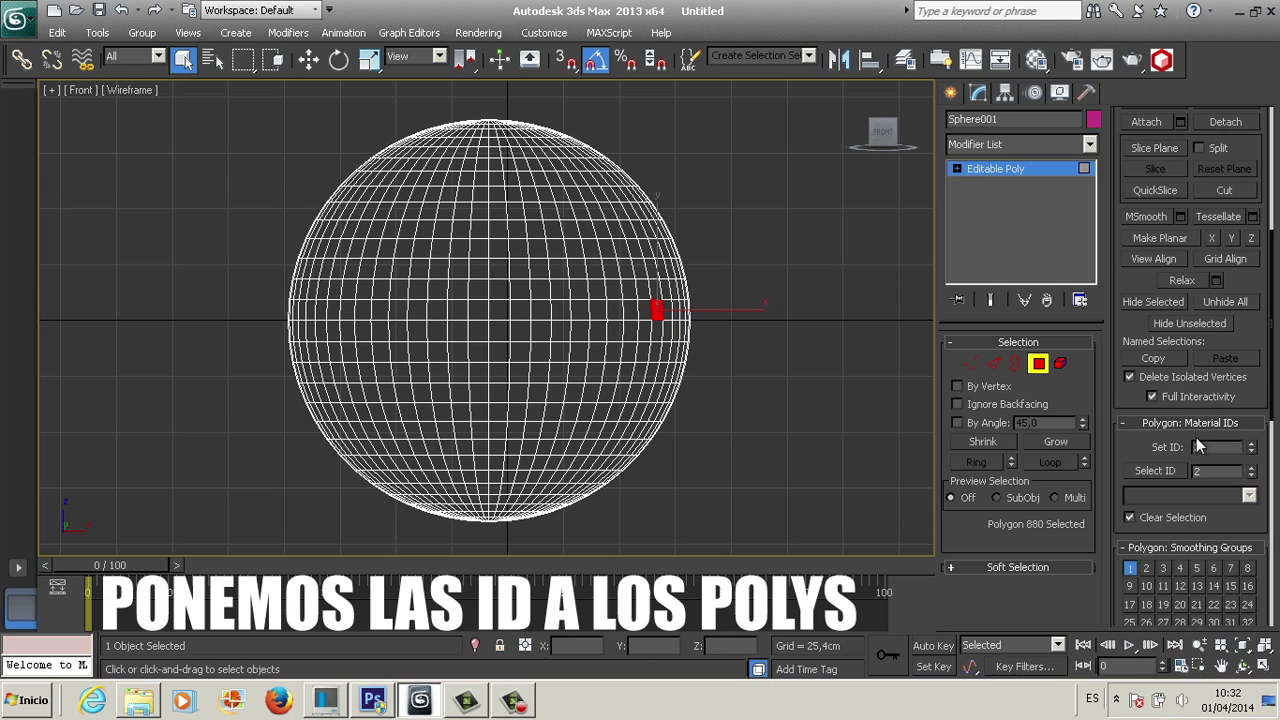
click(1038, 363)
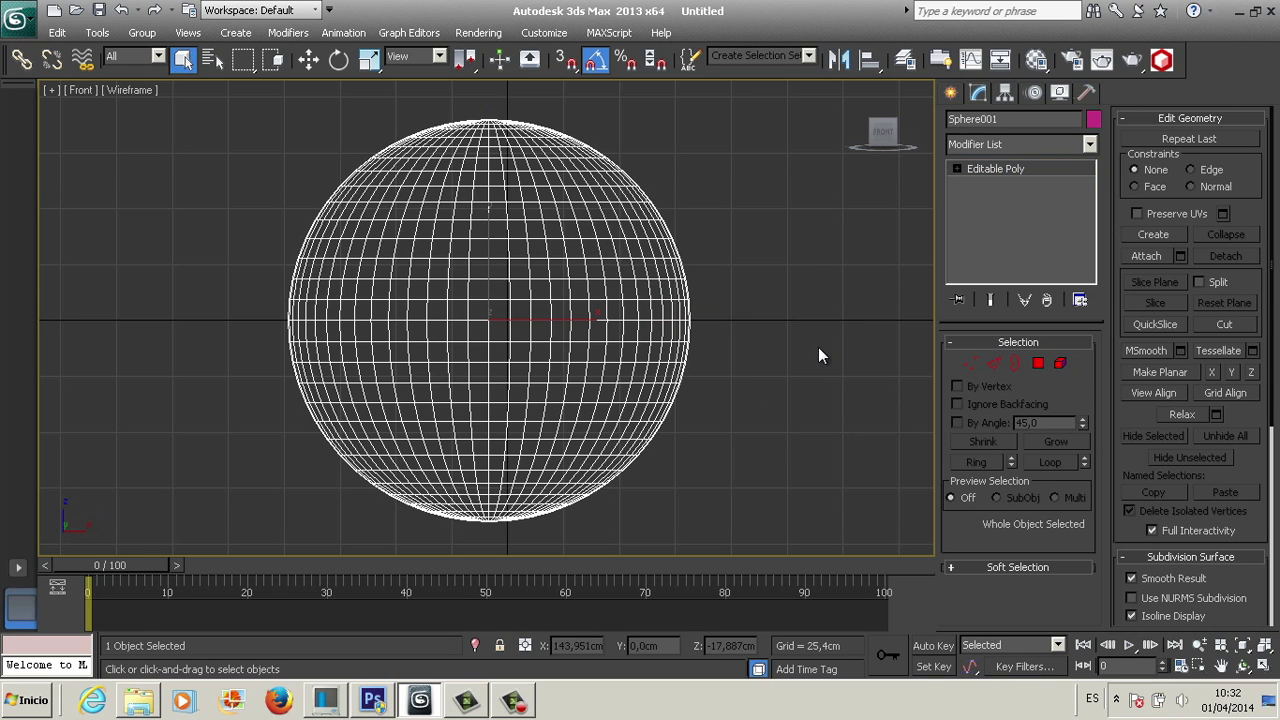
Step: Restore the four-view layout and add a UVW Map modifier with X-axis alignment
click(1264, 668)
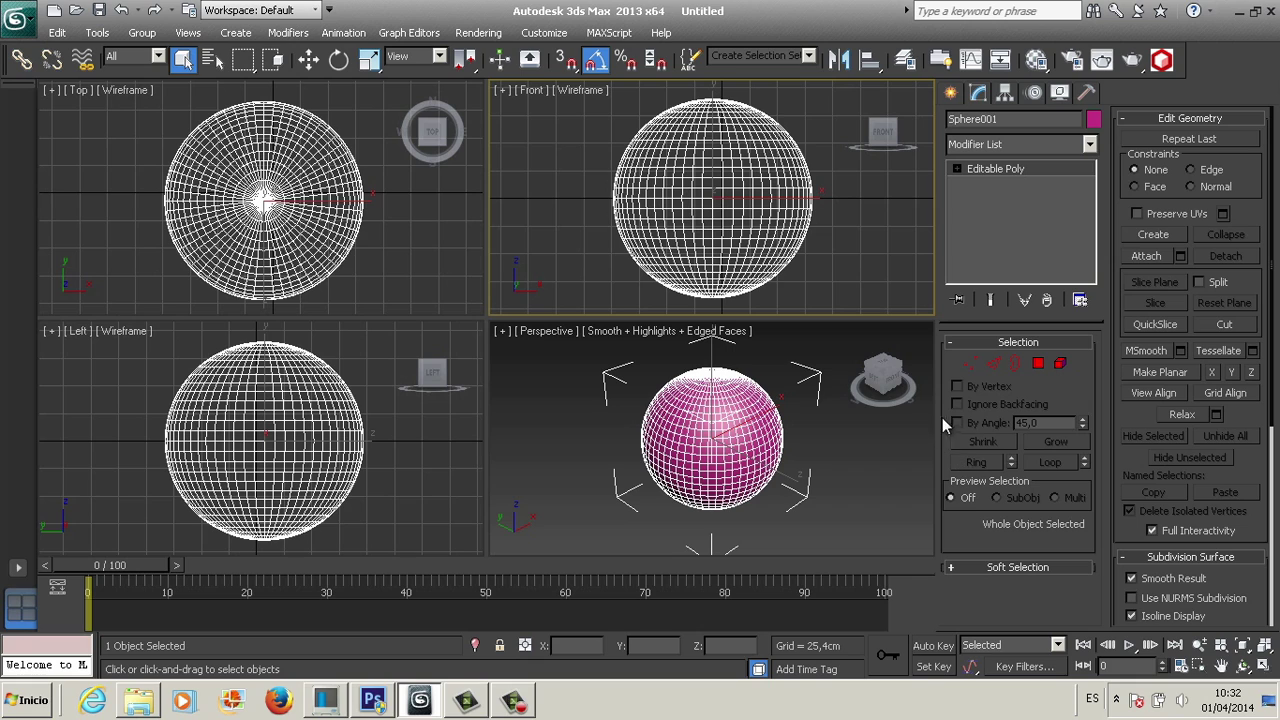
click(1089, 145)
scroll(1000, 480, down, 10)
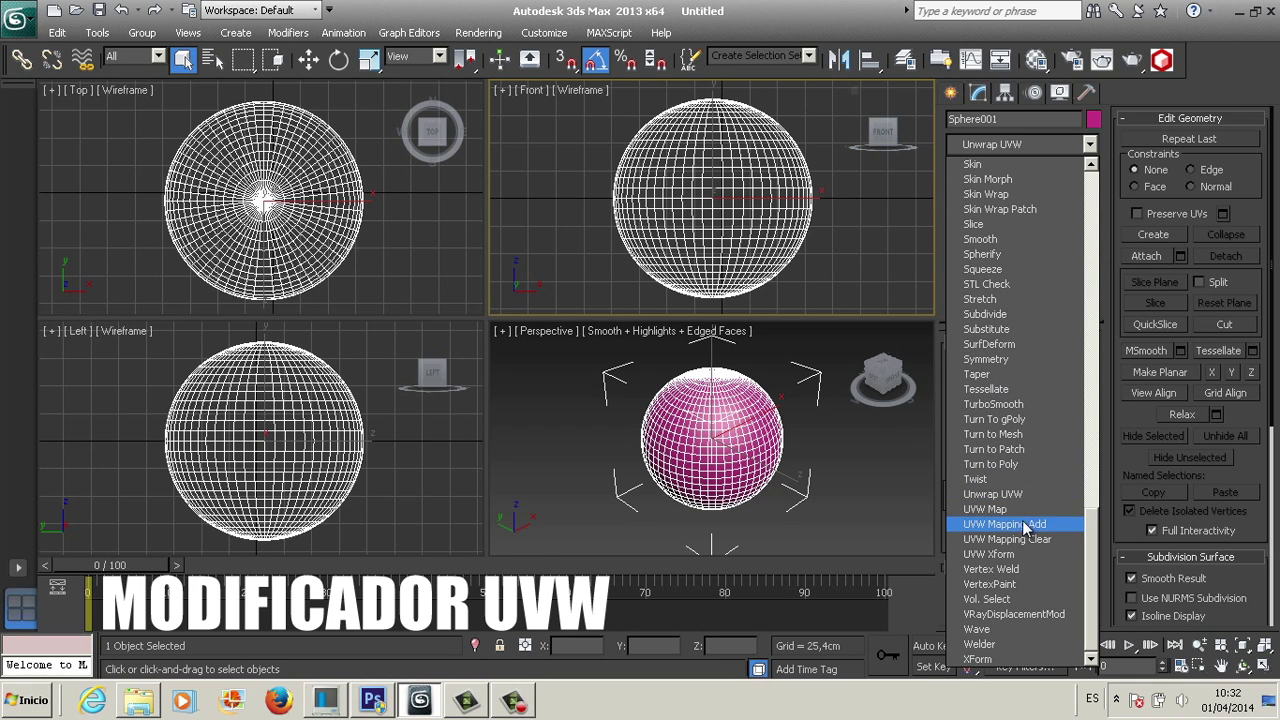
click(985, 506)
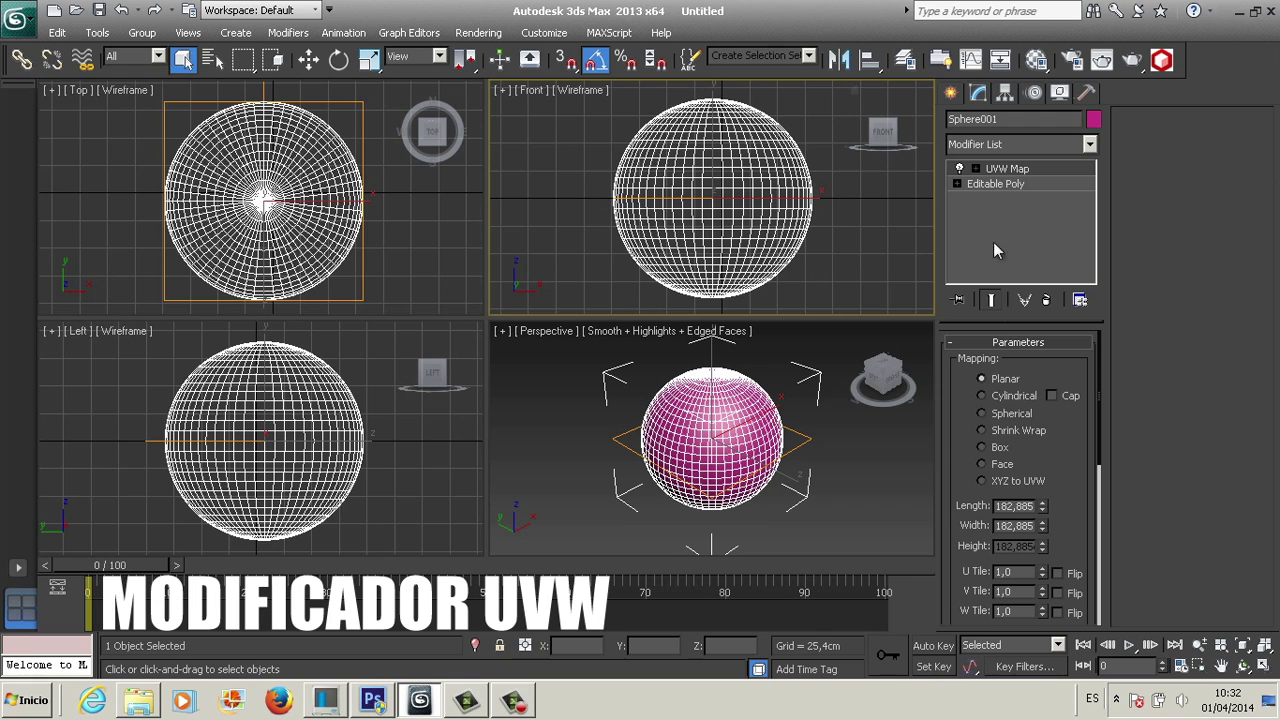
drag(965, 444, 964, 372)
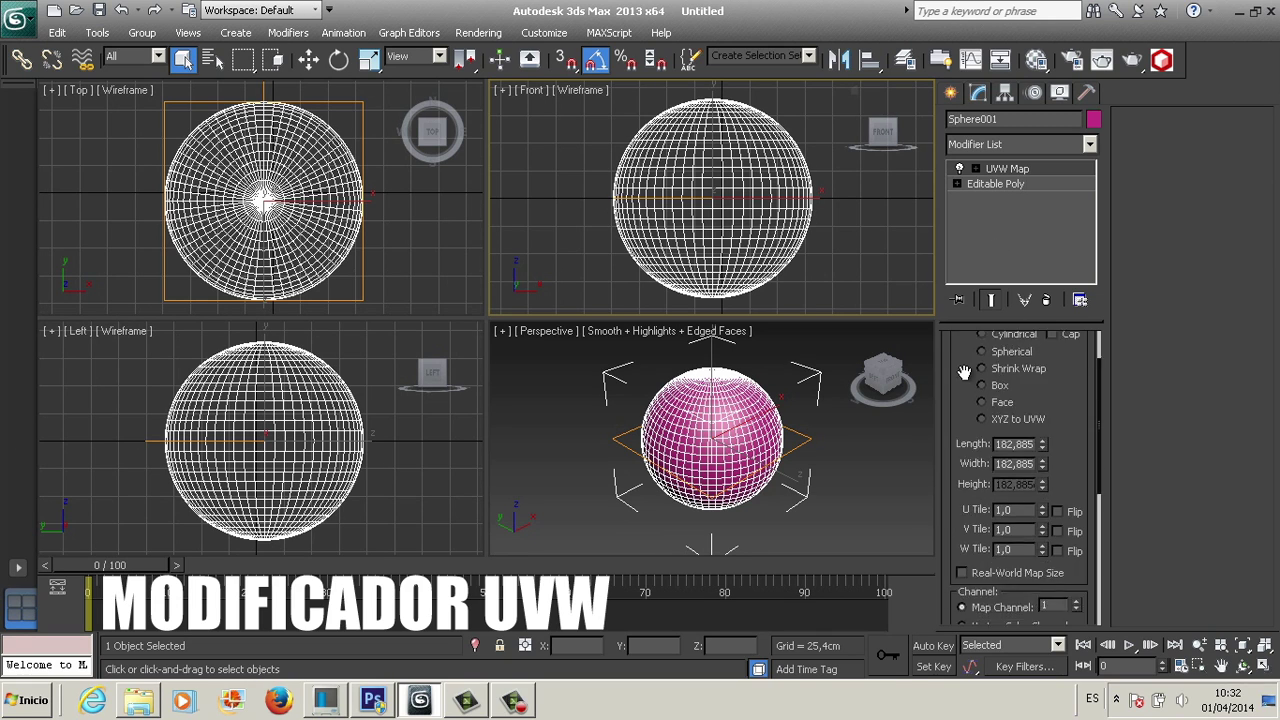
scroll(964, 372, down, 2)
scroll(990, 430, down, 2)
scroll(1014, 484, down, 1)
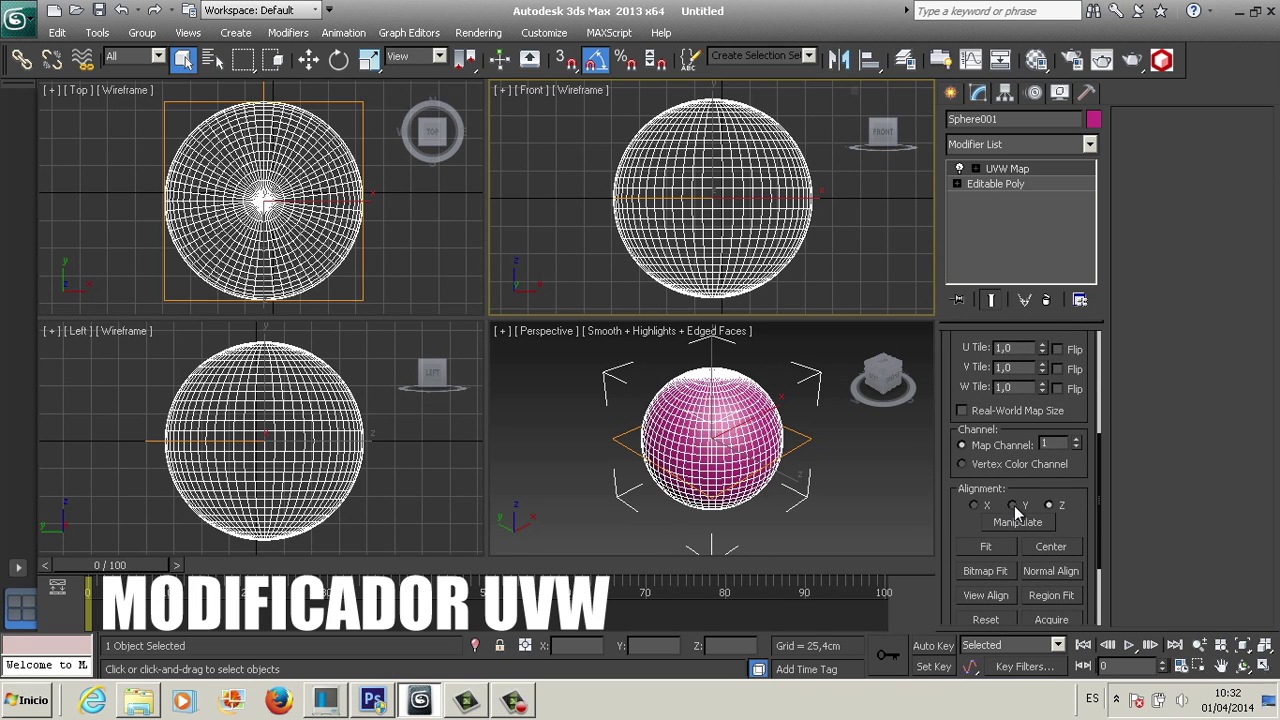
click(1013, 505)
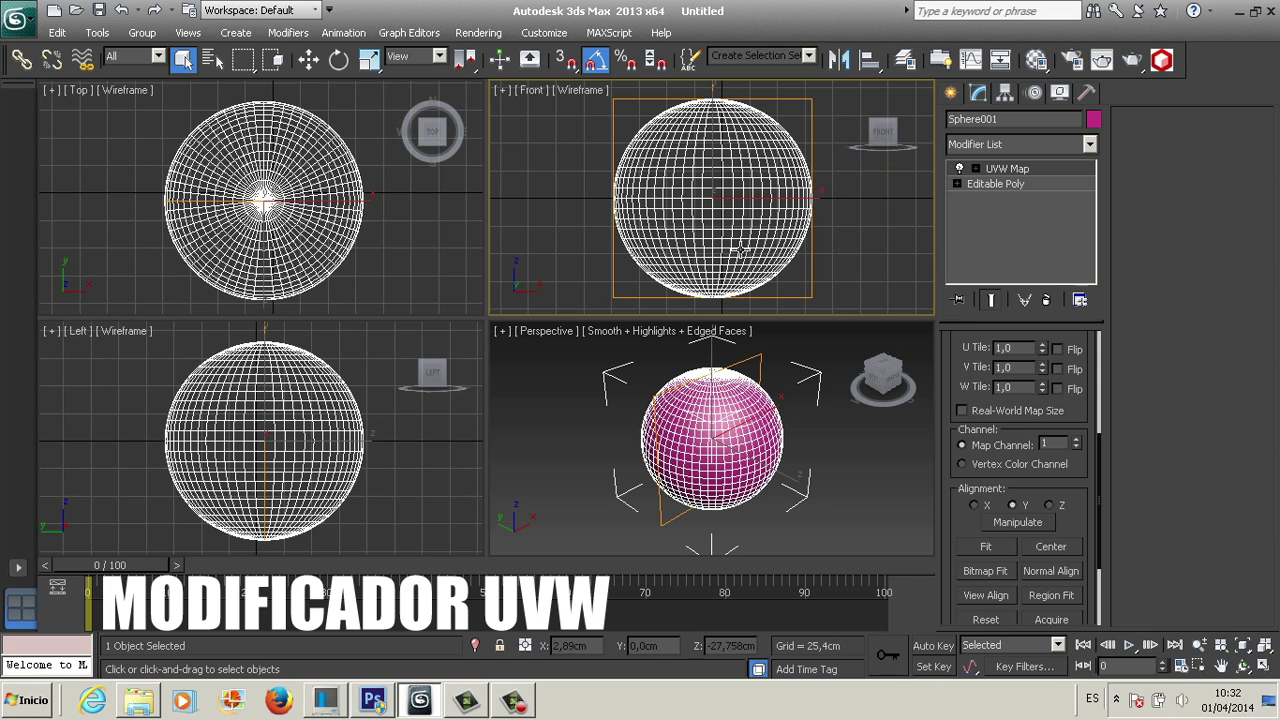
click(975, 506)
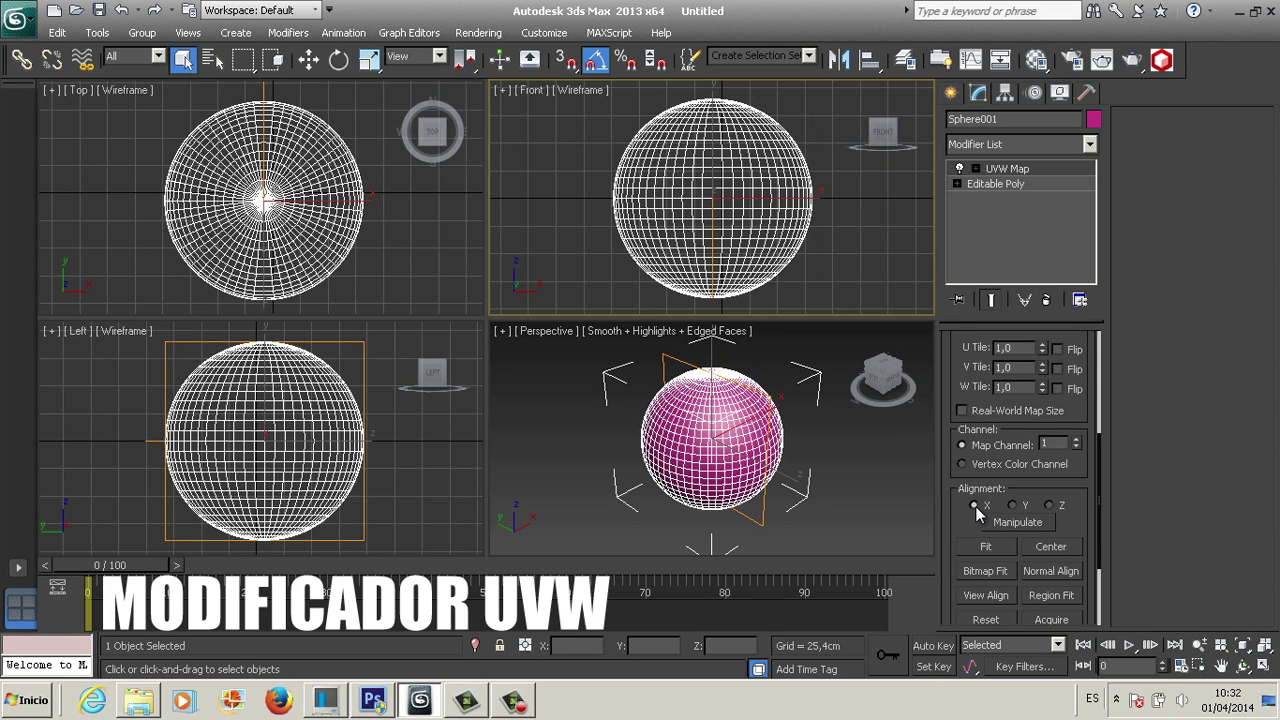
click(1015, 182)
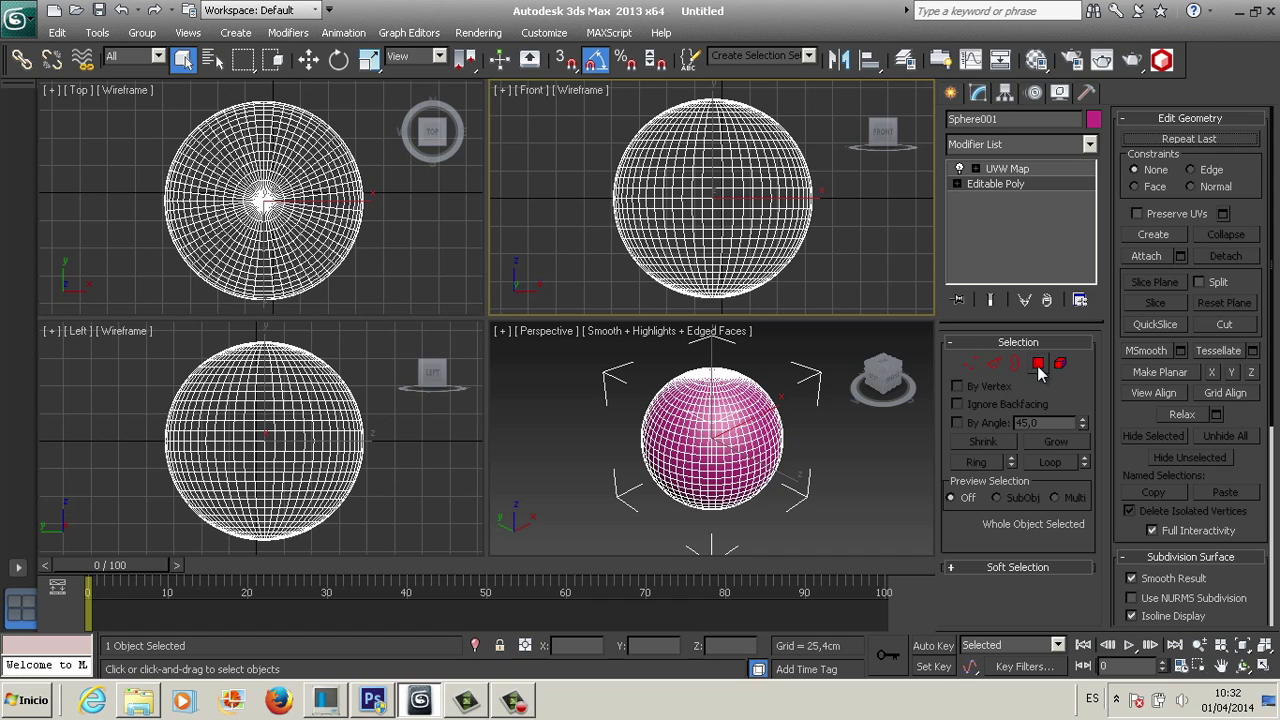
Step: Select the polygons with material ID 2, then show the UVW Map modifier's planar settings
click(1038, 364)
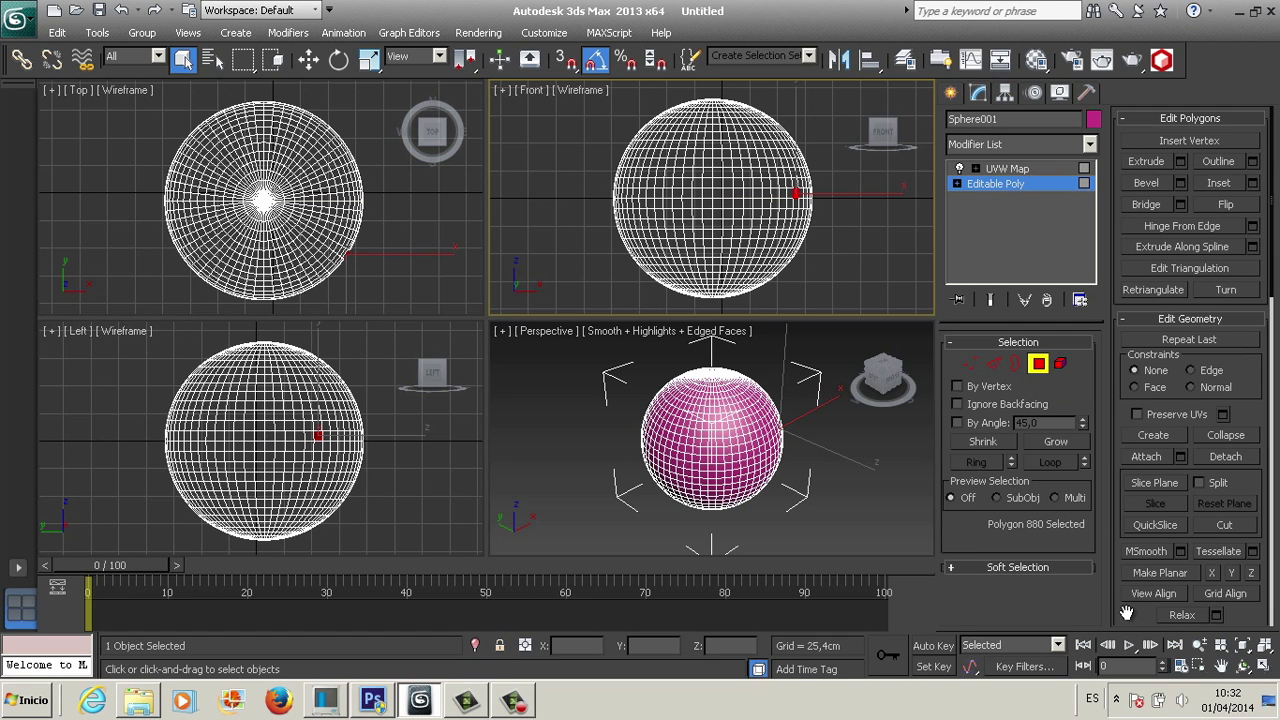
scroll(1130, 590, down, 3)
scroll(1160, 500, down, 3)
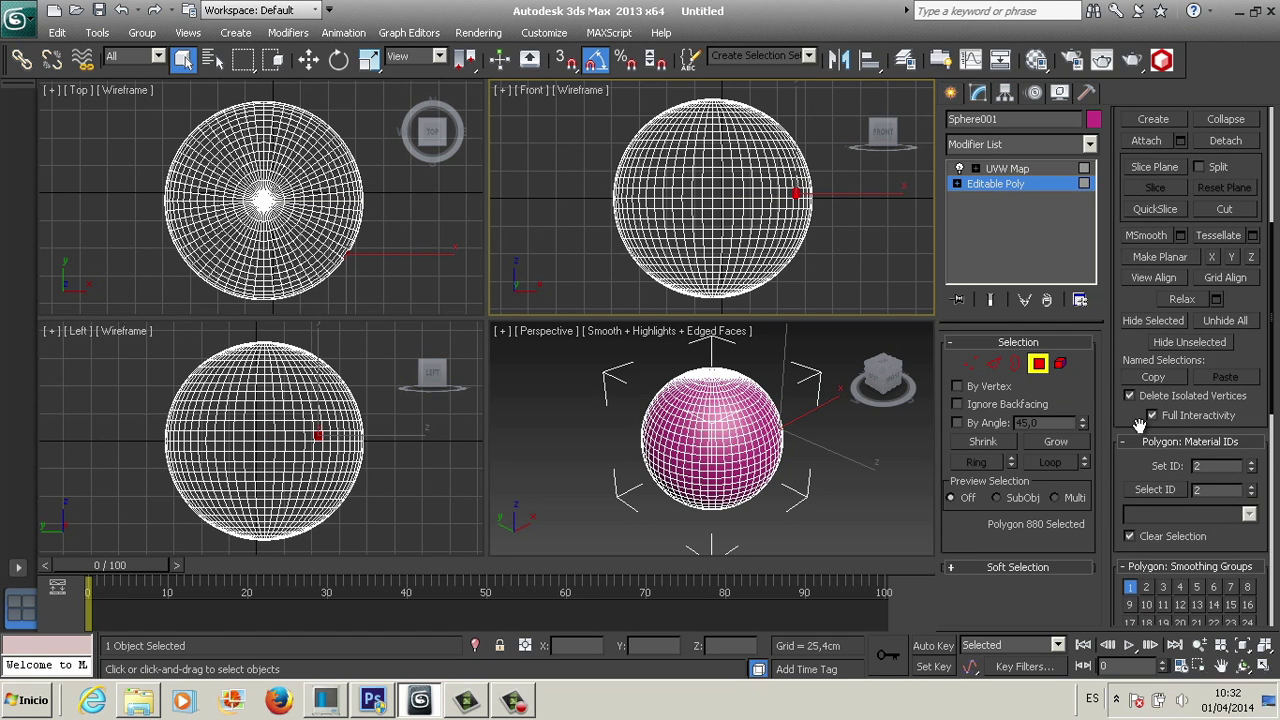
click(1155, 489)
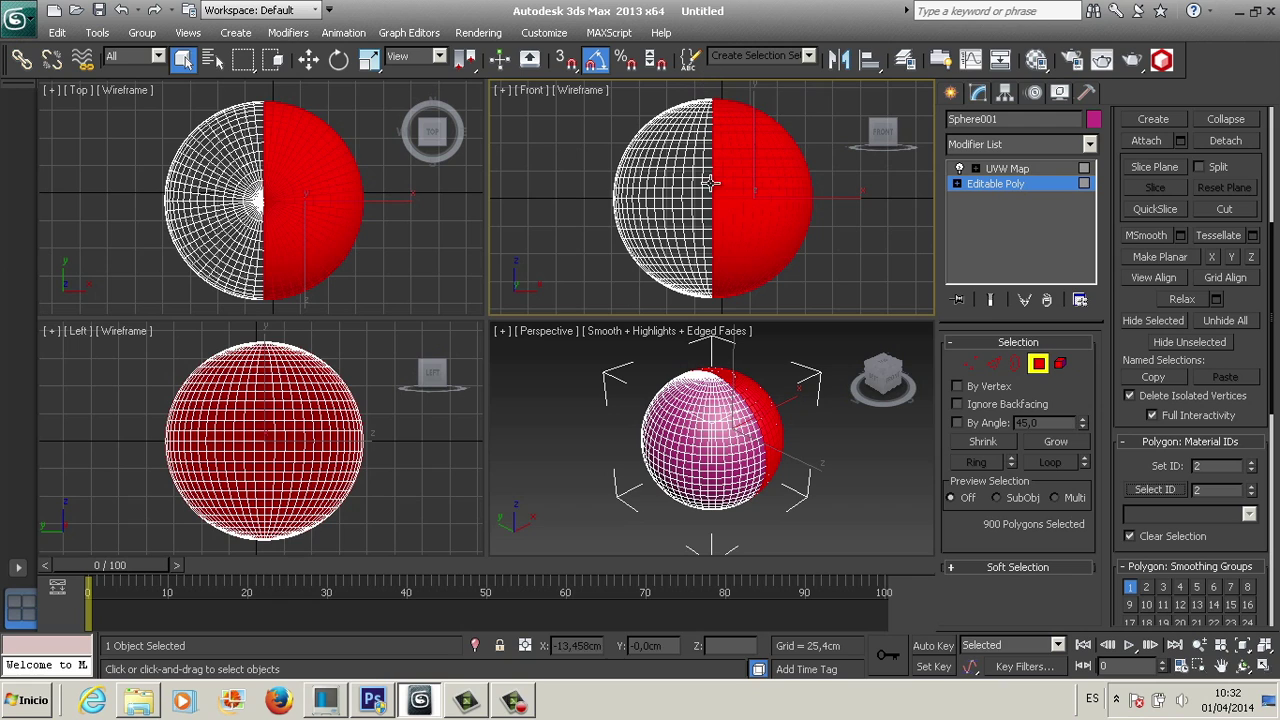
click(1038, 364)
click(1010, 169)
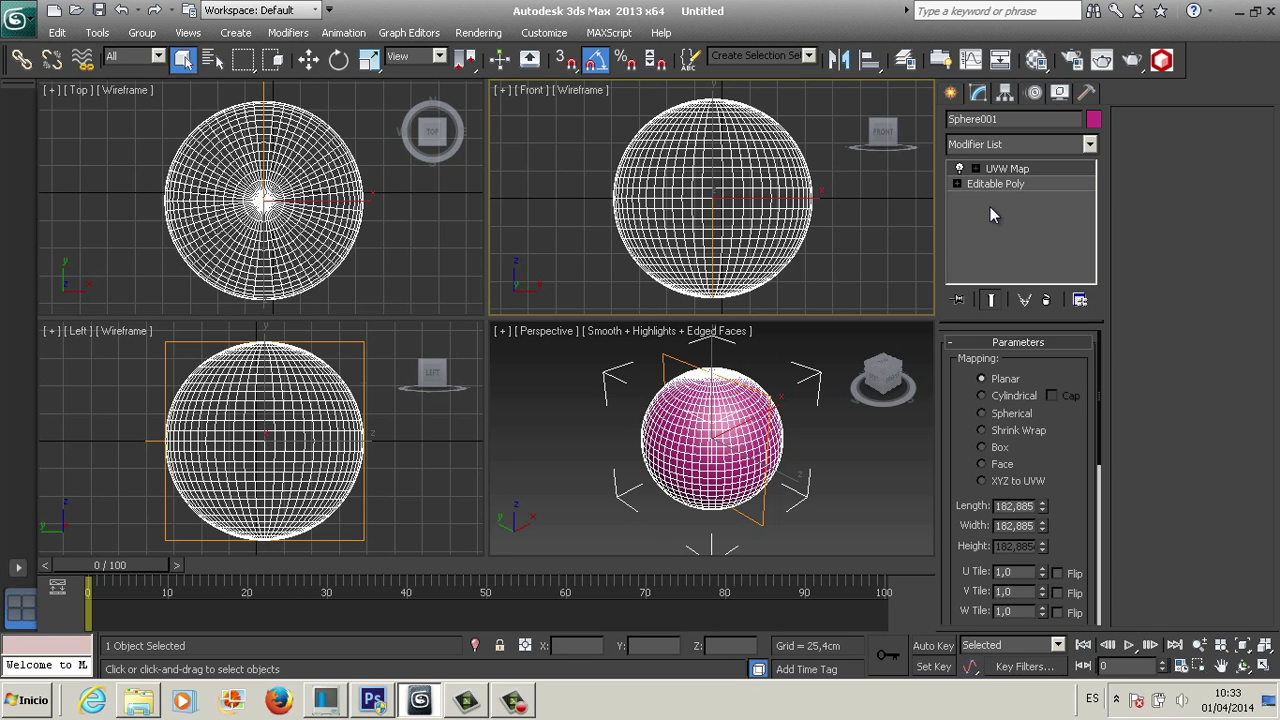
Step: In the Material Editor, rename the first sample material to 'bola'
click(1036, 59)
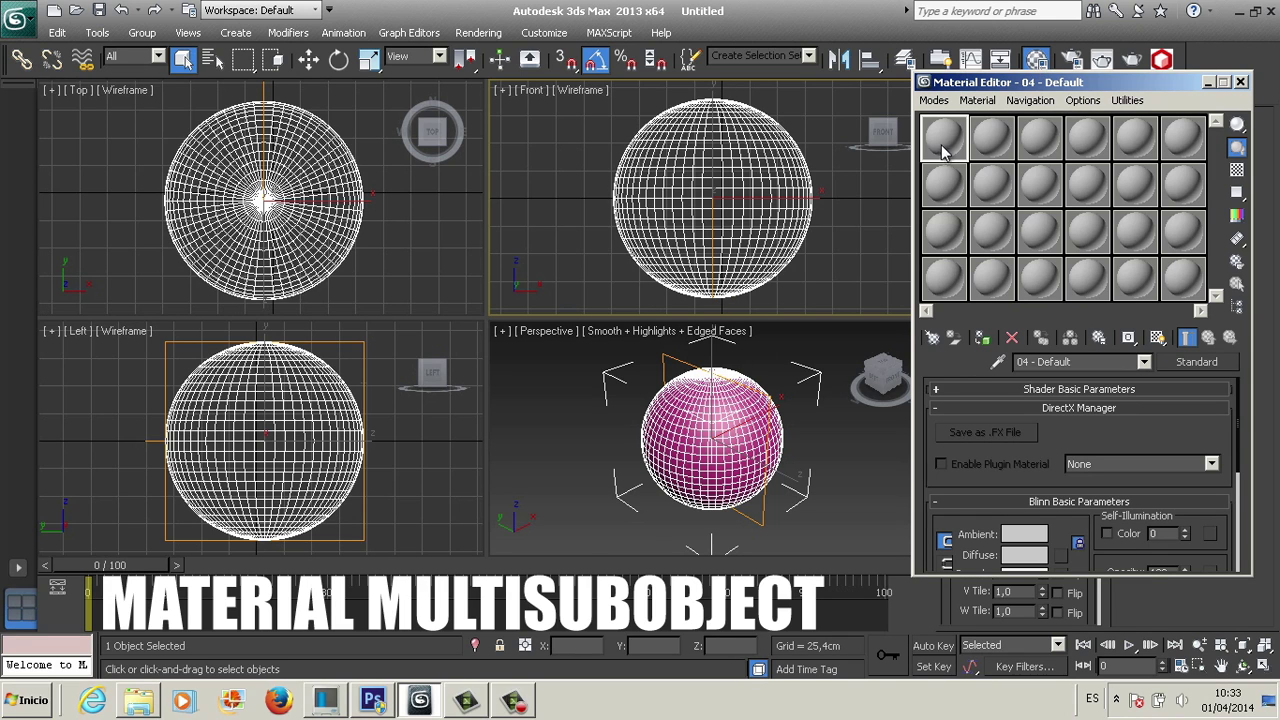
drag(1090, 363, 933, 364)
text(b)
text(ola)
Step: Change 'bola' to Multi/Sub-Object, discarding the old material, with 2 sub-materials
click(1196, 362)
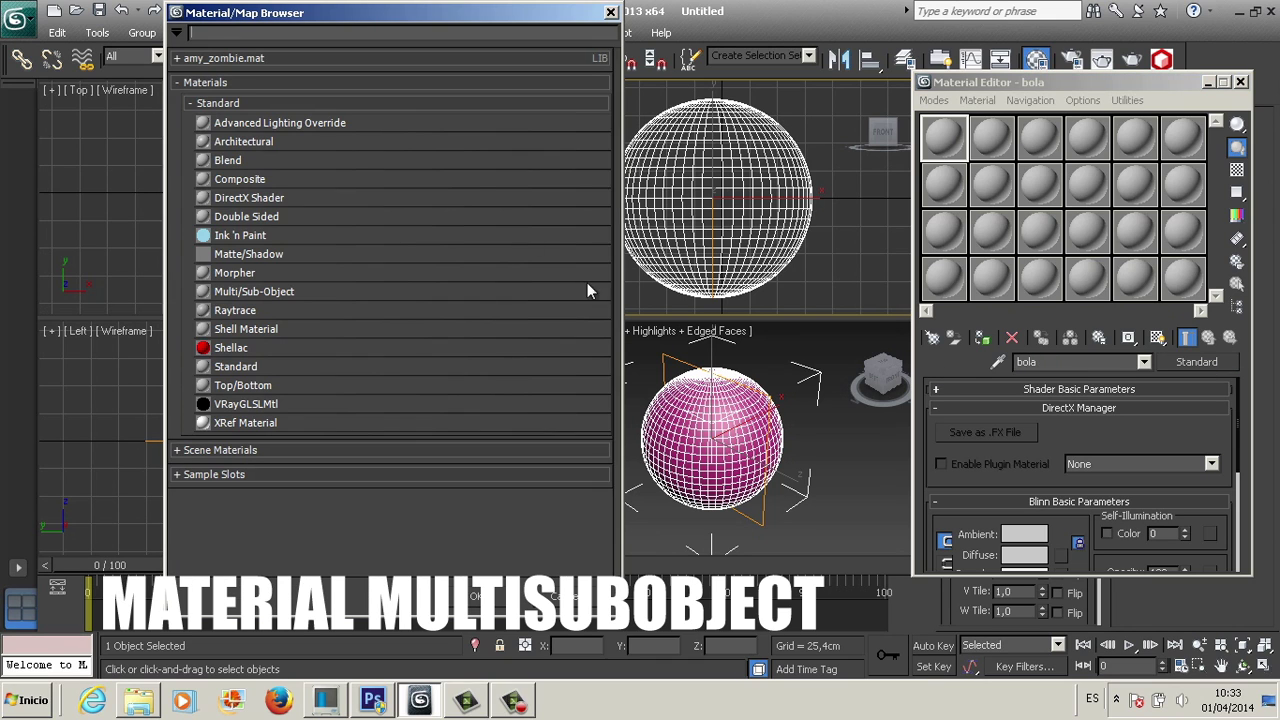
double_click(245, 292)
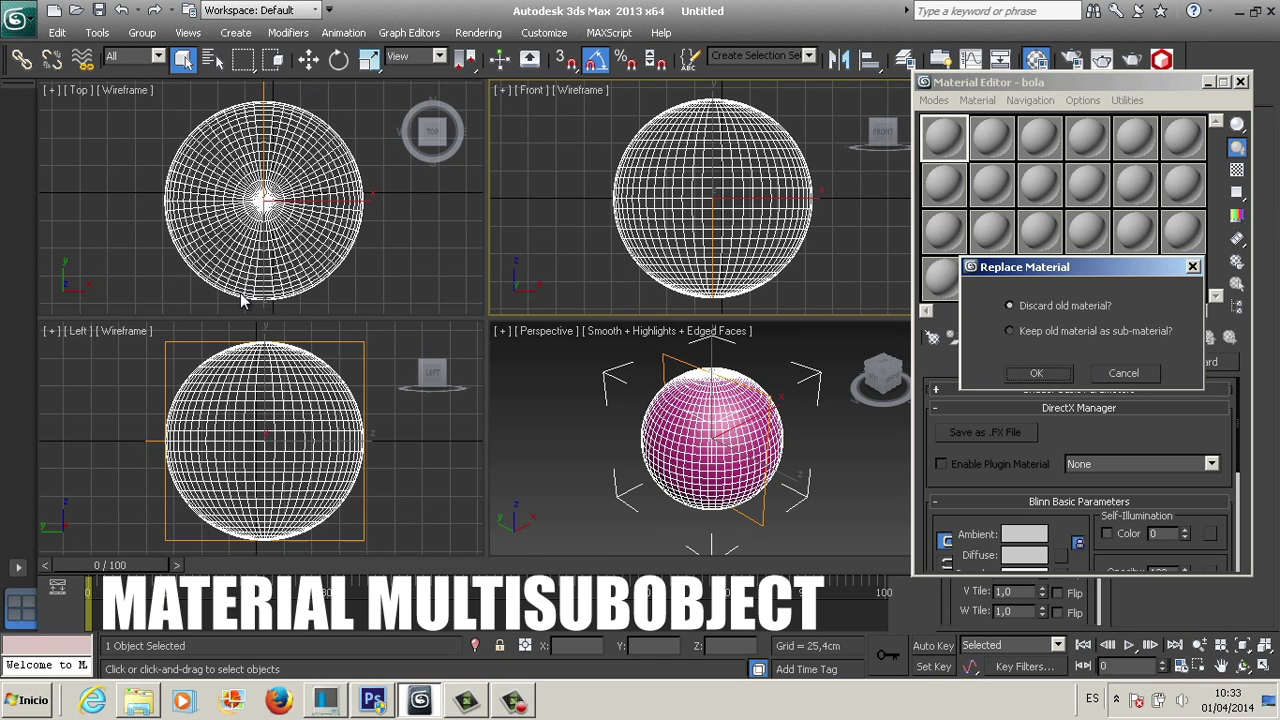
click(1037, 373)
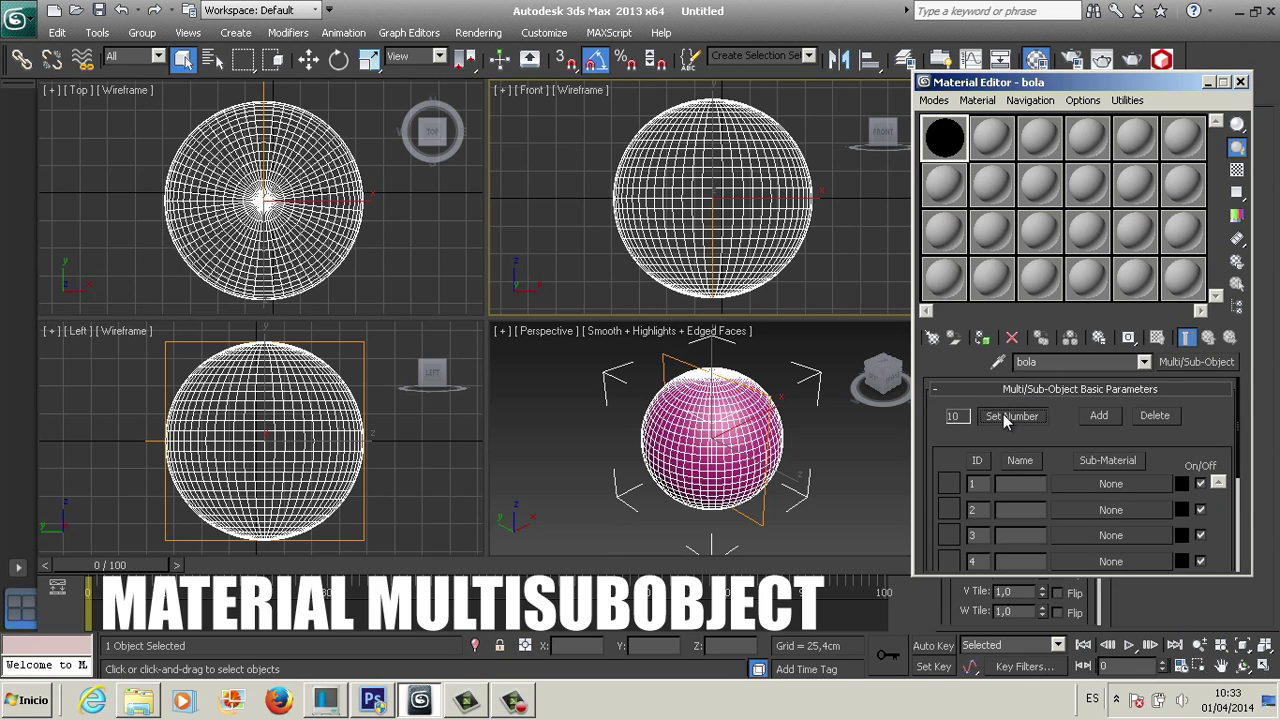
click(1003, 414)
text(2)
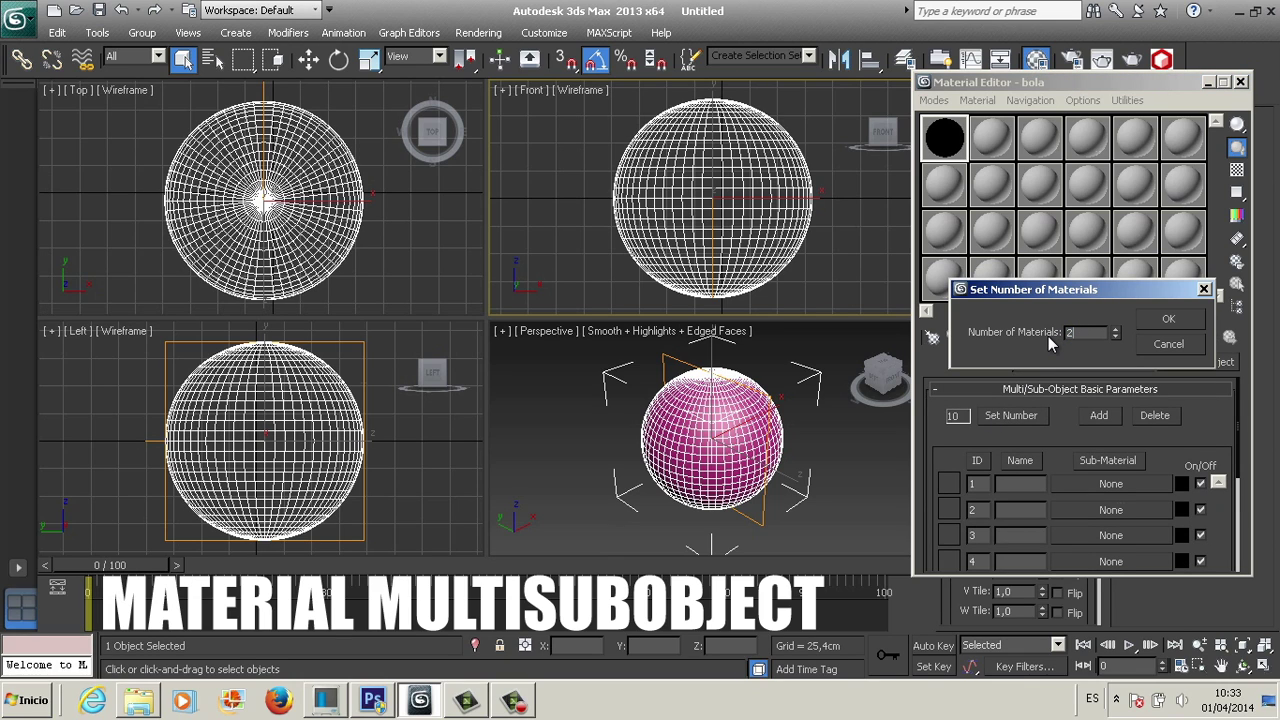
click(1180, 318)
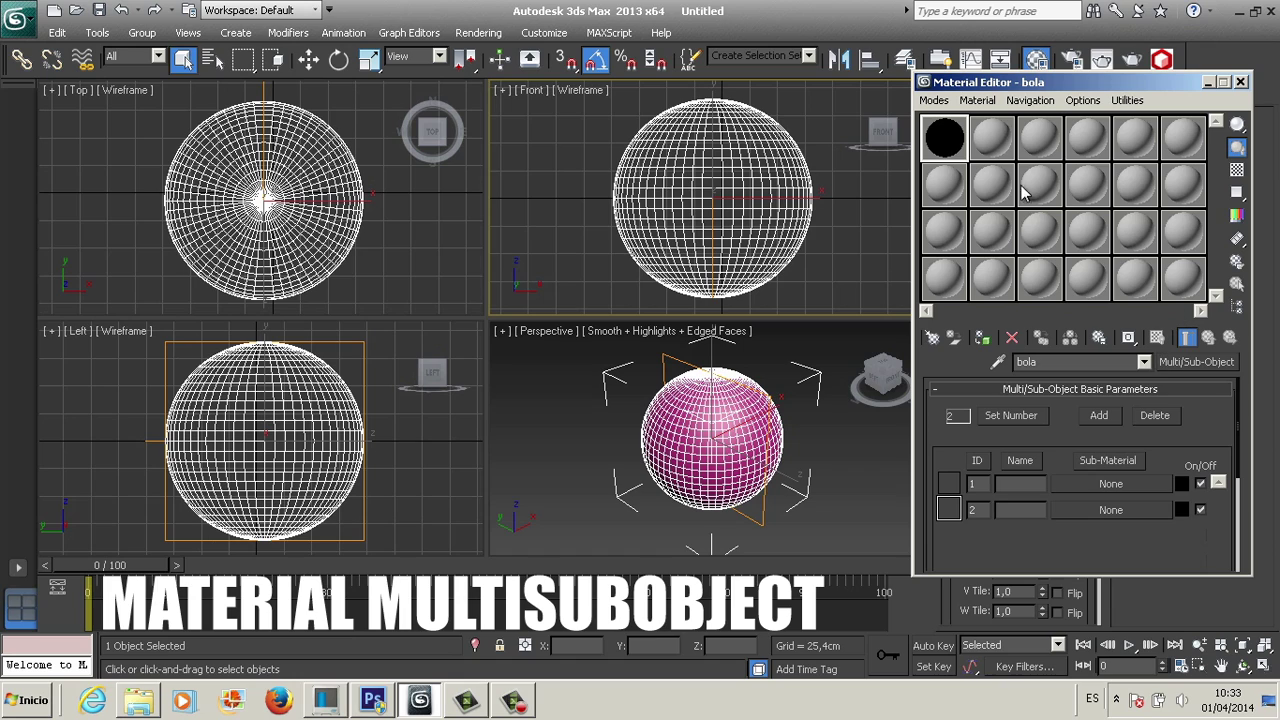
Step: Name the second and third sample materials 'bolaDelante' and 'bolaDetras'
click(995, 135)
click(1097, 362)
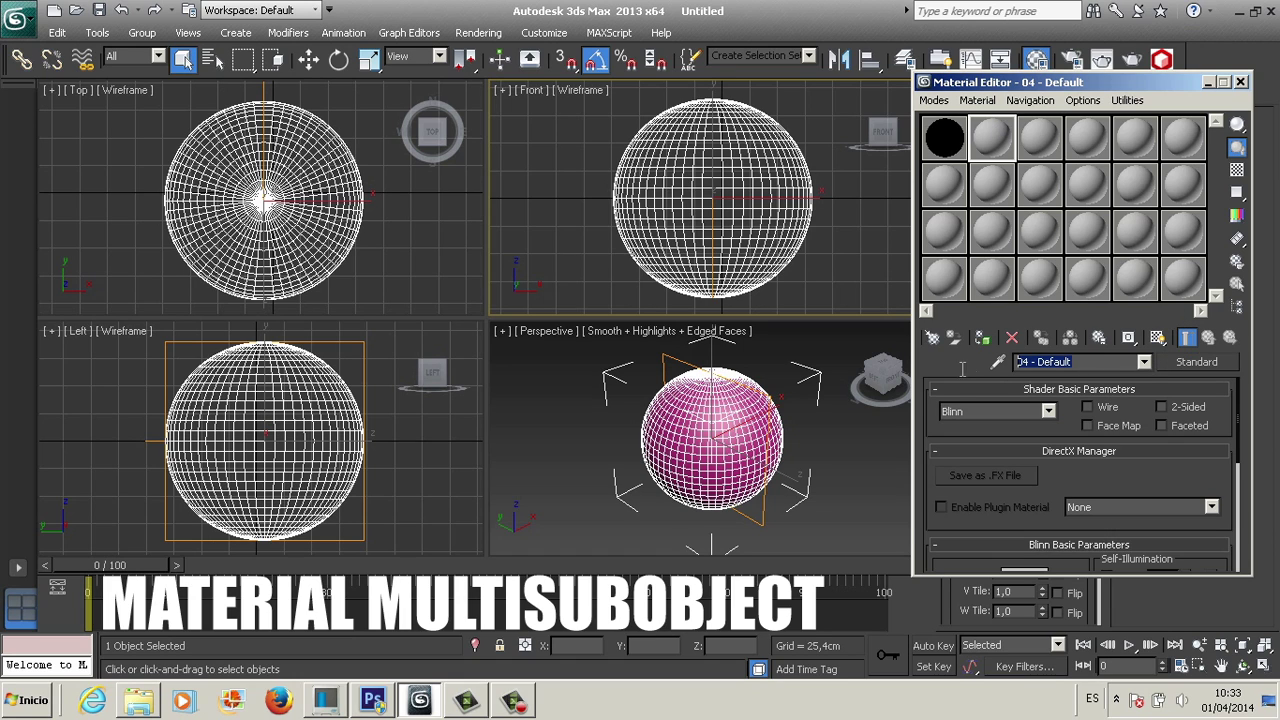
text(bola)
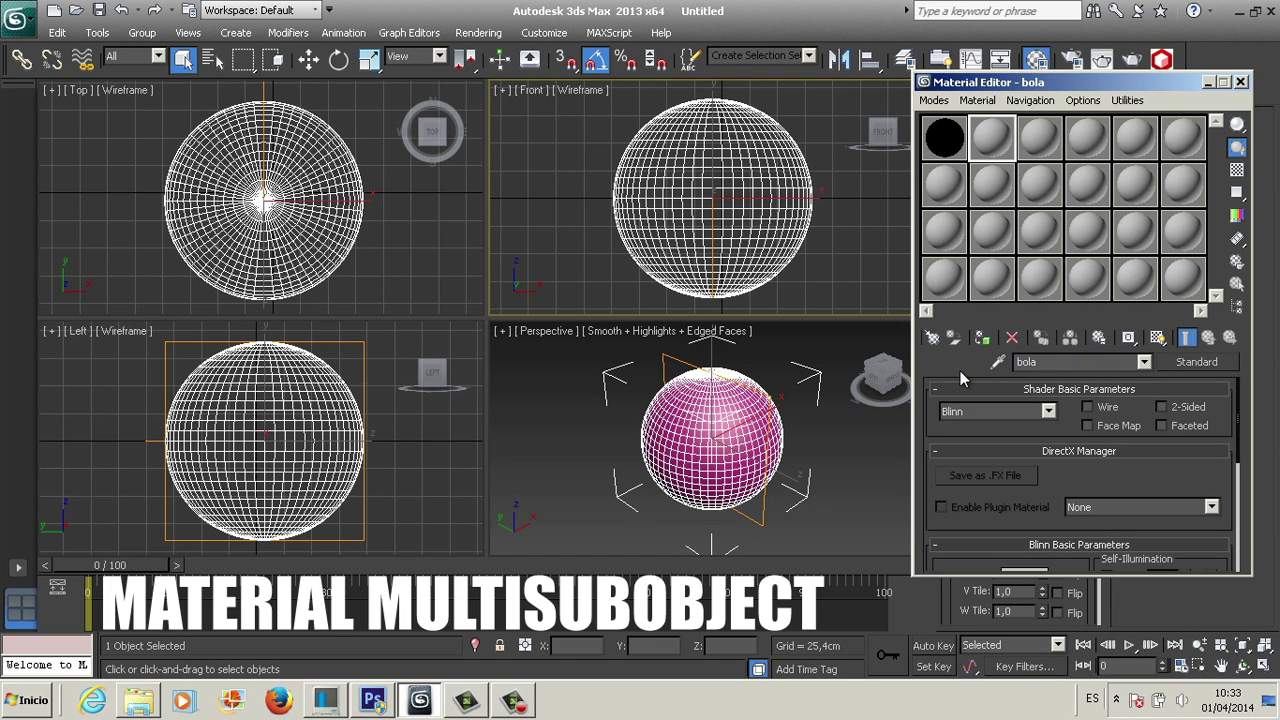
text(Delante)
click(1040, 140)
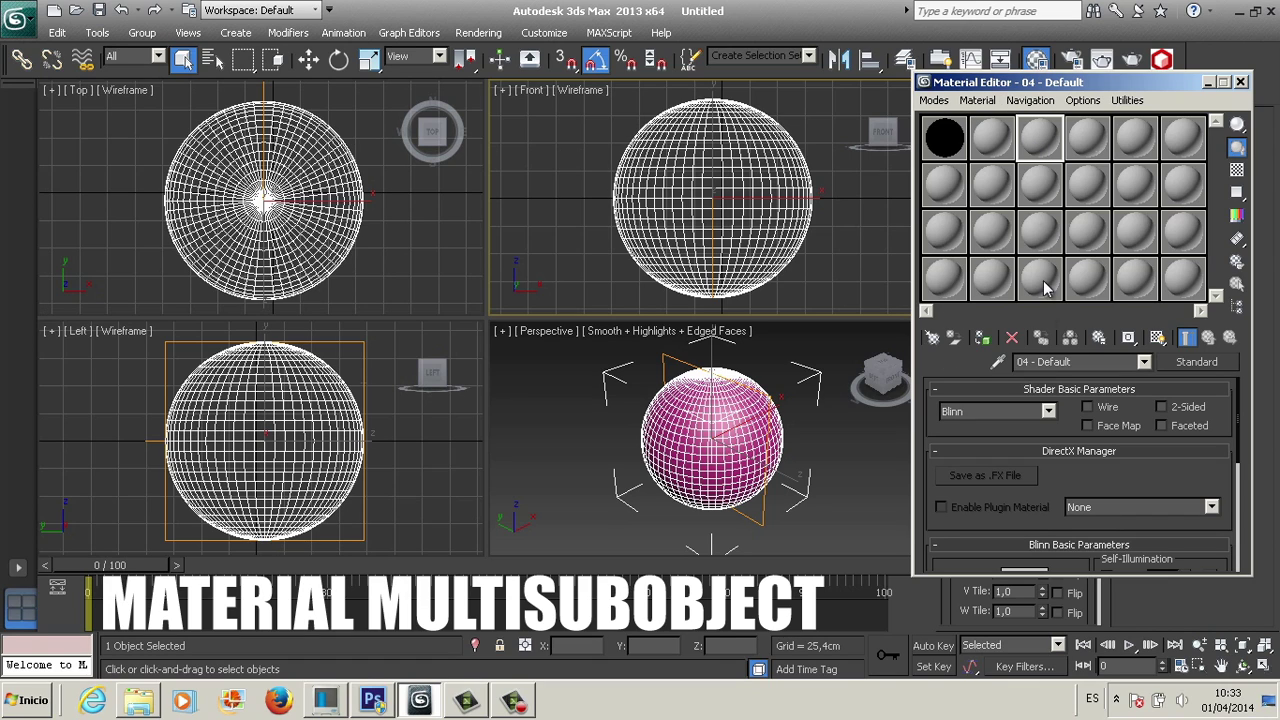
click(1083, 362)
text(bolaDet)
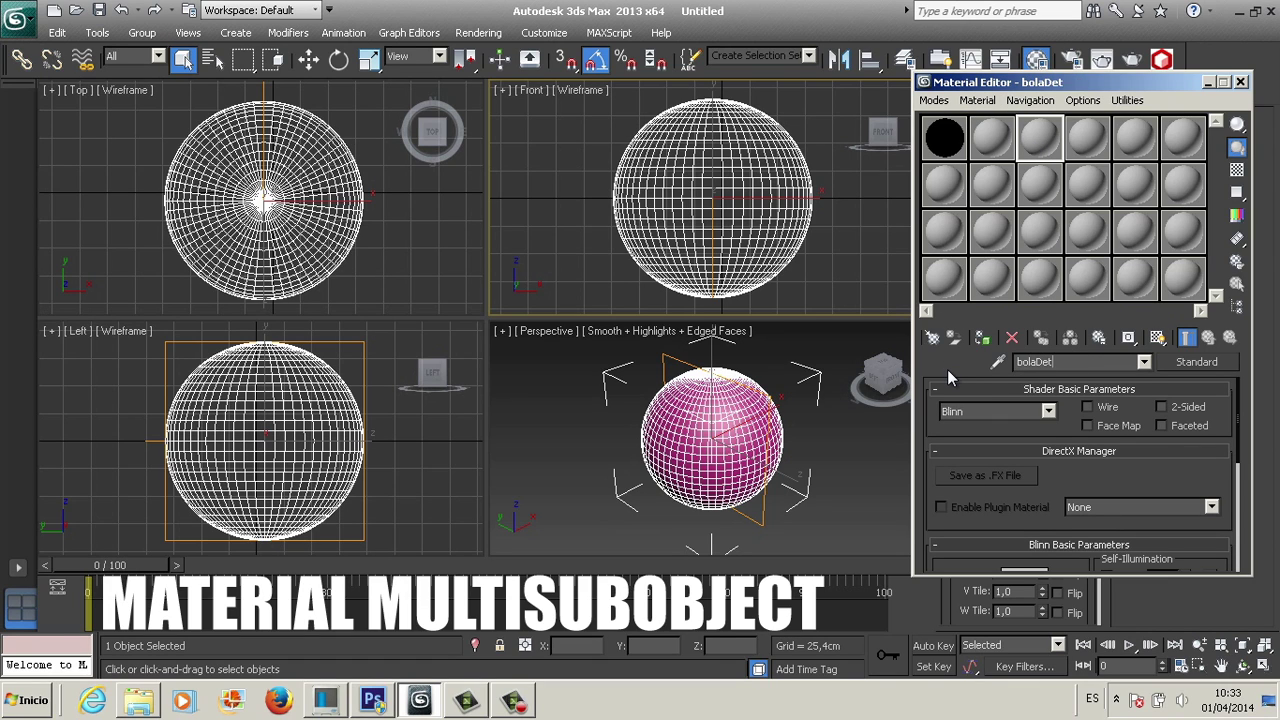
text(ras)
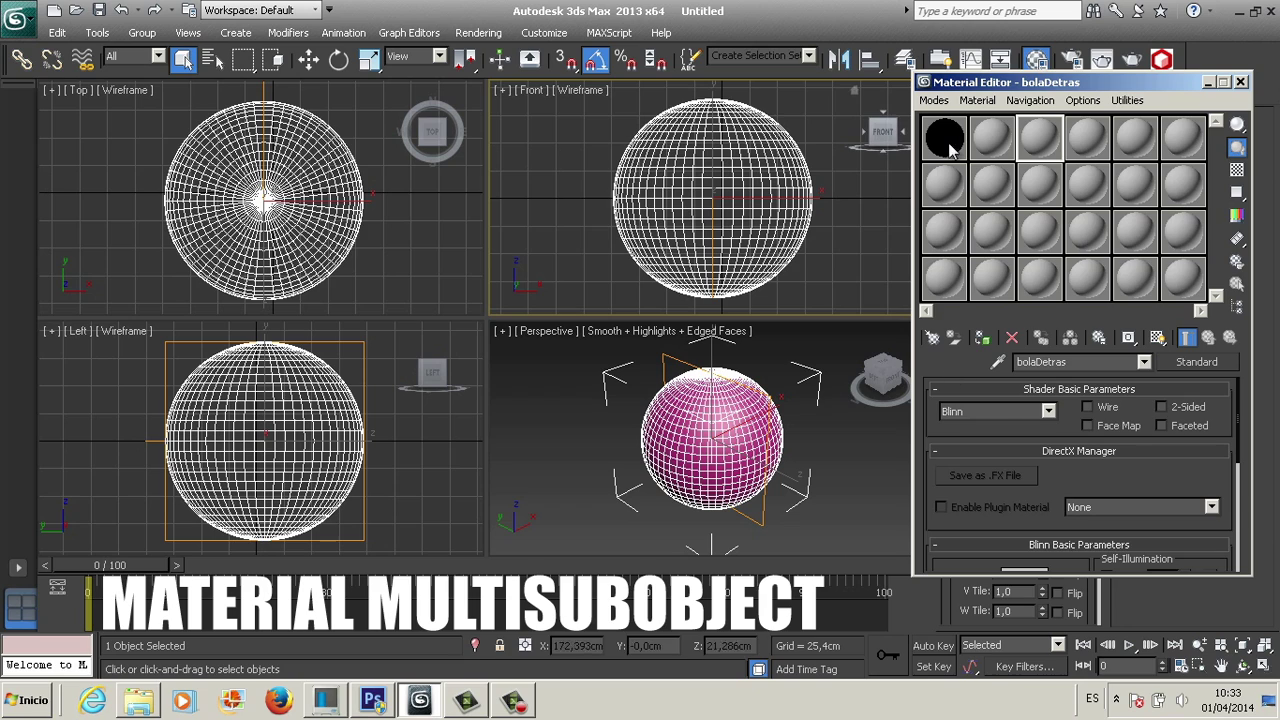
Step: Choose a Bitmap as bolaDelante's Diffuse Color map
click(991, 140)
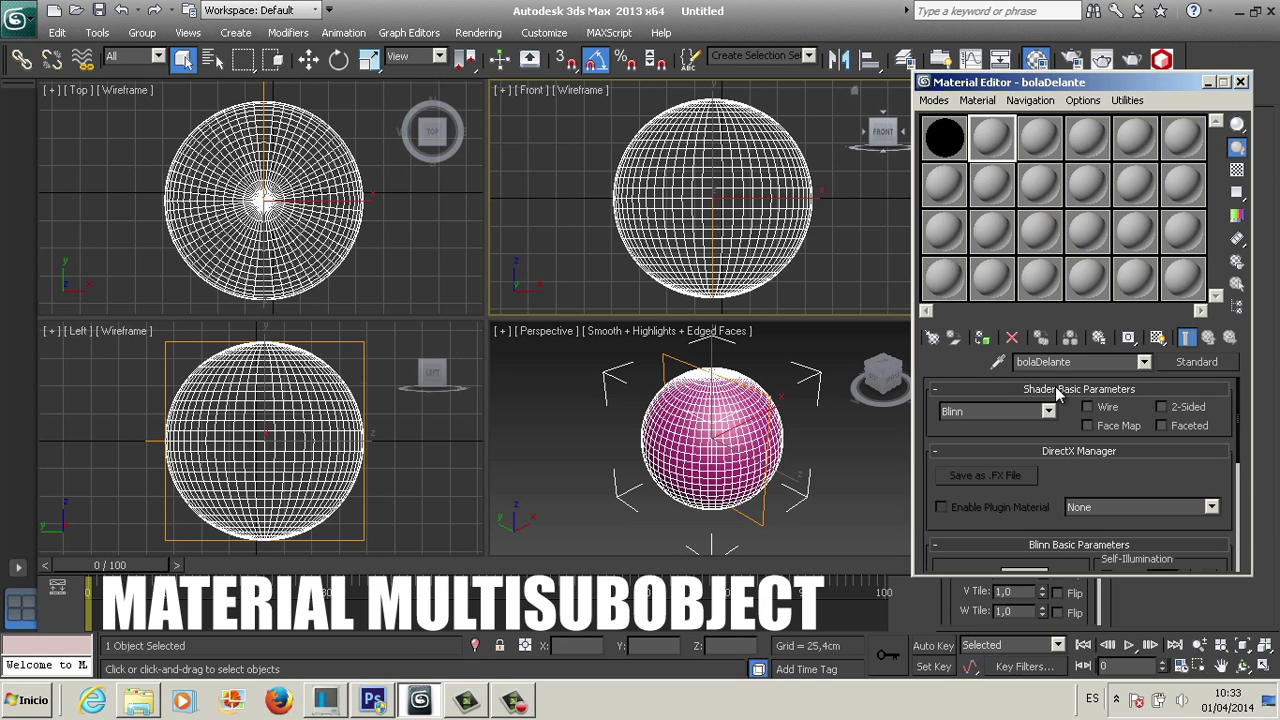
click(1058, 390)
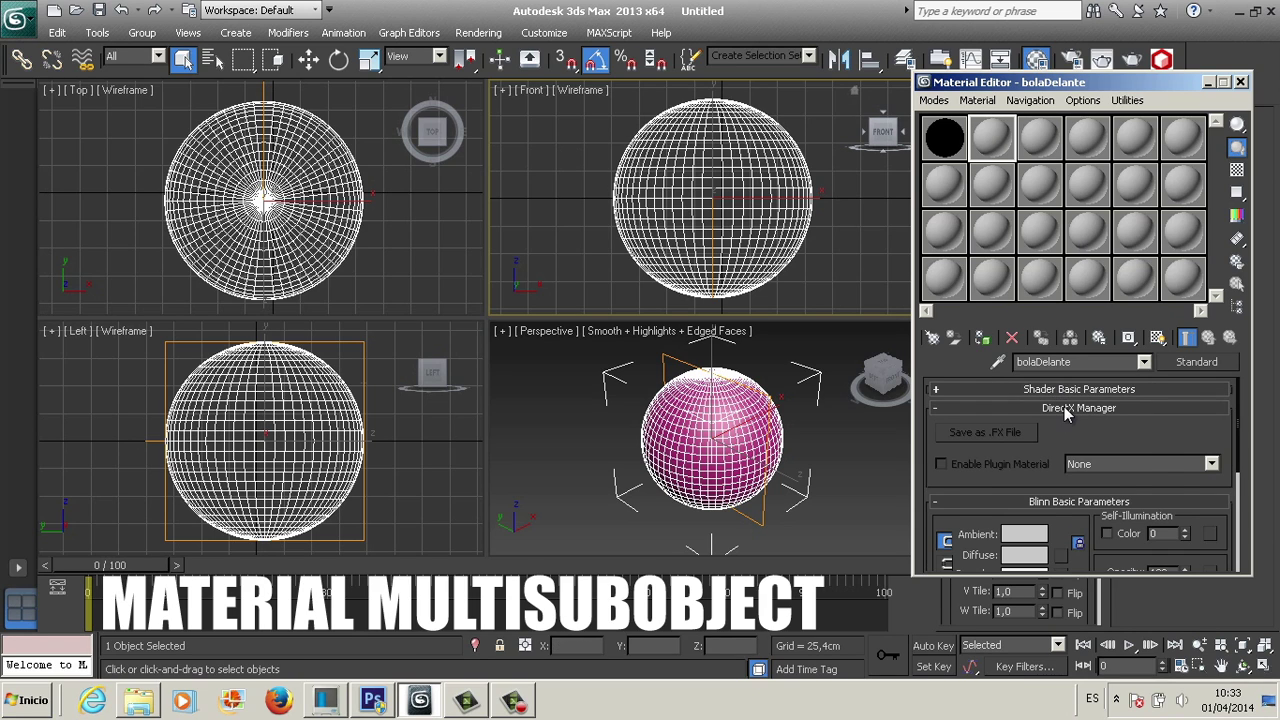
click(1066, 412)
click(1066, 428)
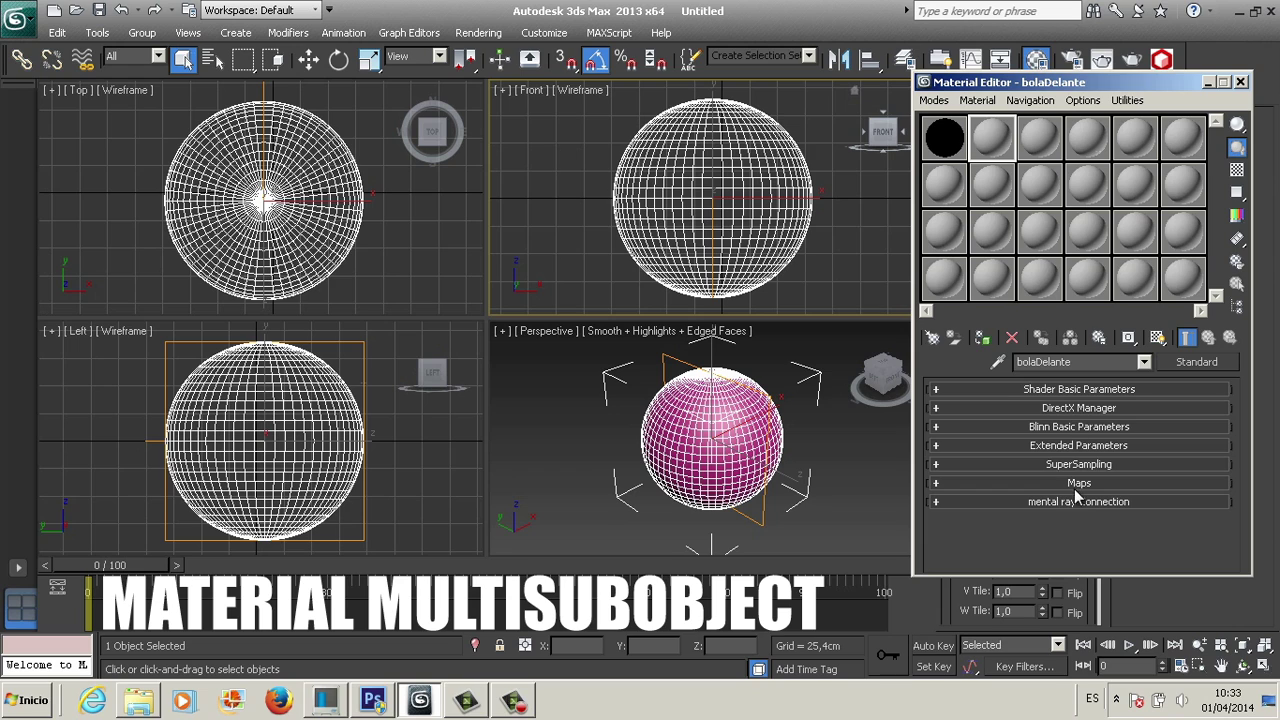
click(1078, 484)
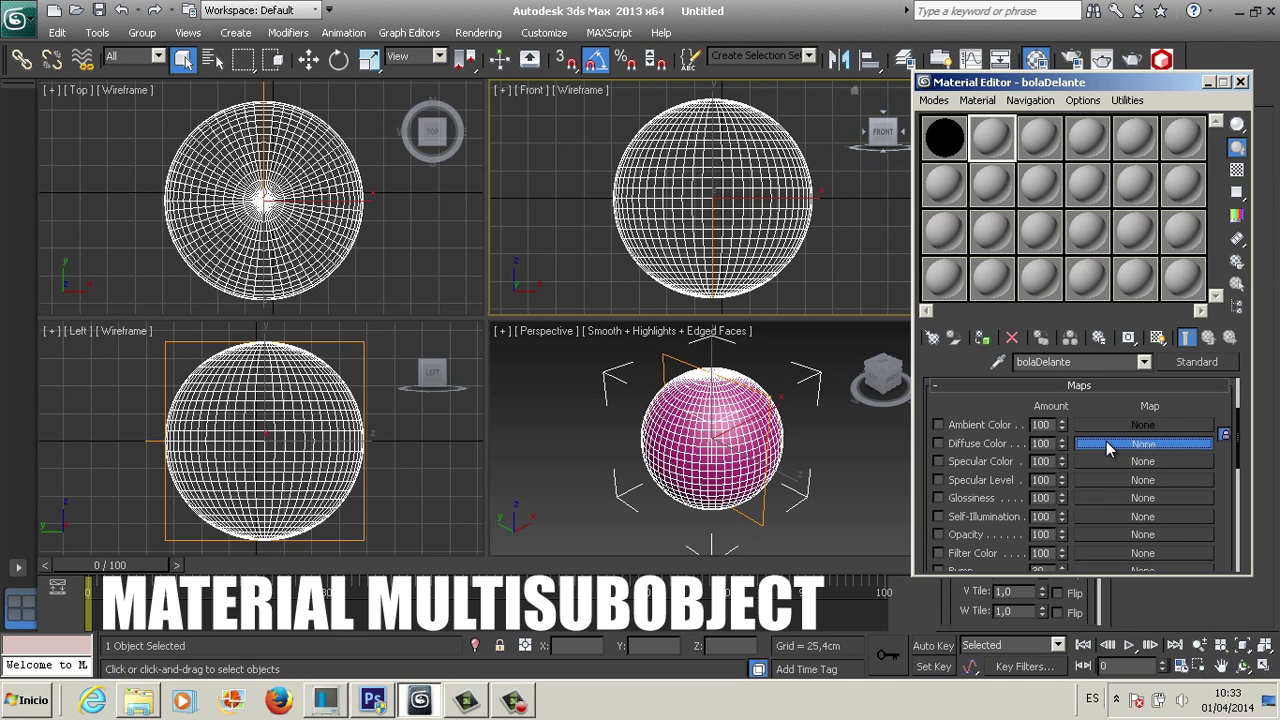
click(1143, 443)
double_click(243, 123)
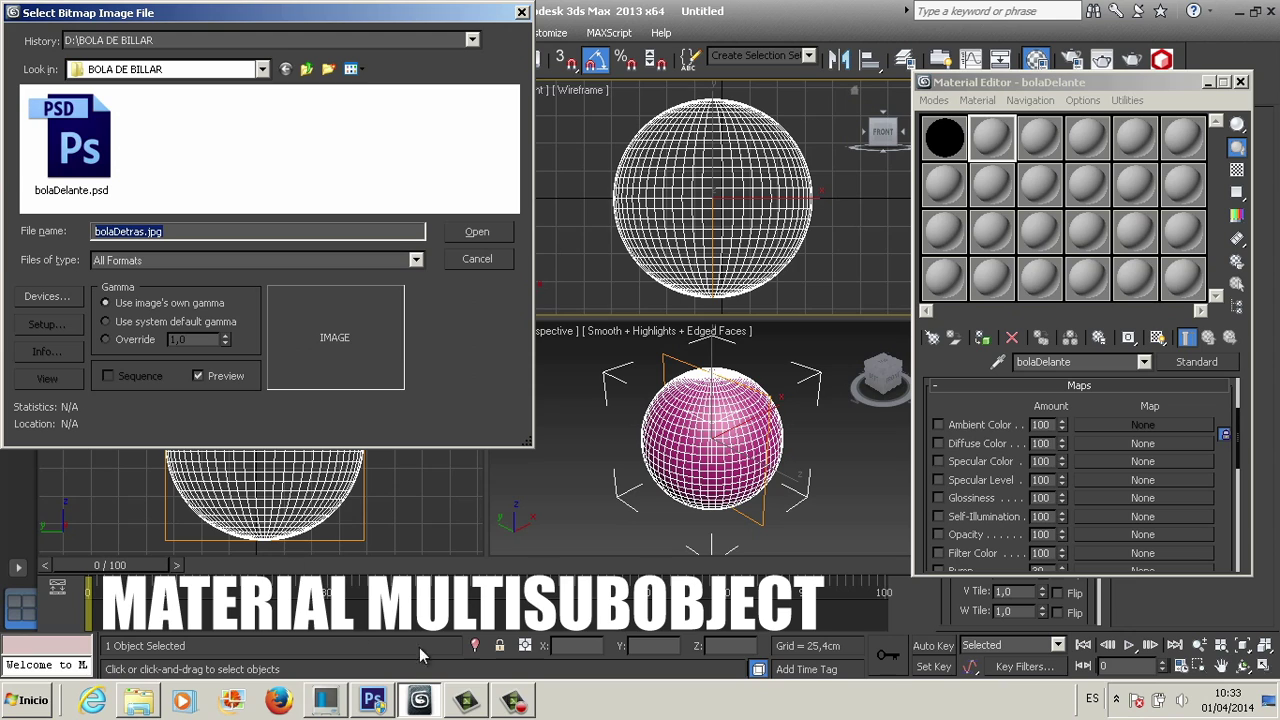
Step: In Photoshop, toggle the 10, circulo blanco, banda azul and fonfo blanco layers to check each
click(372, 700)
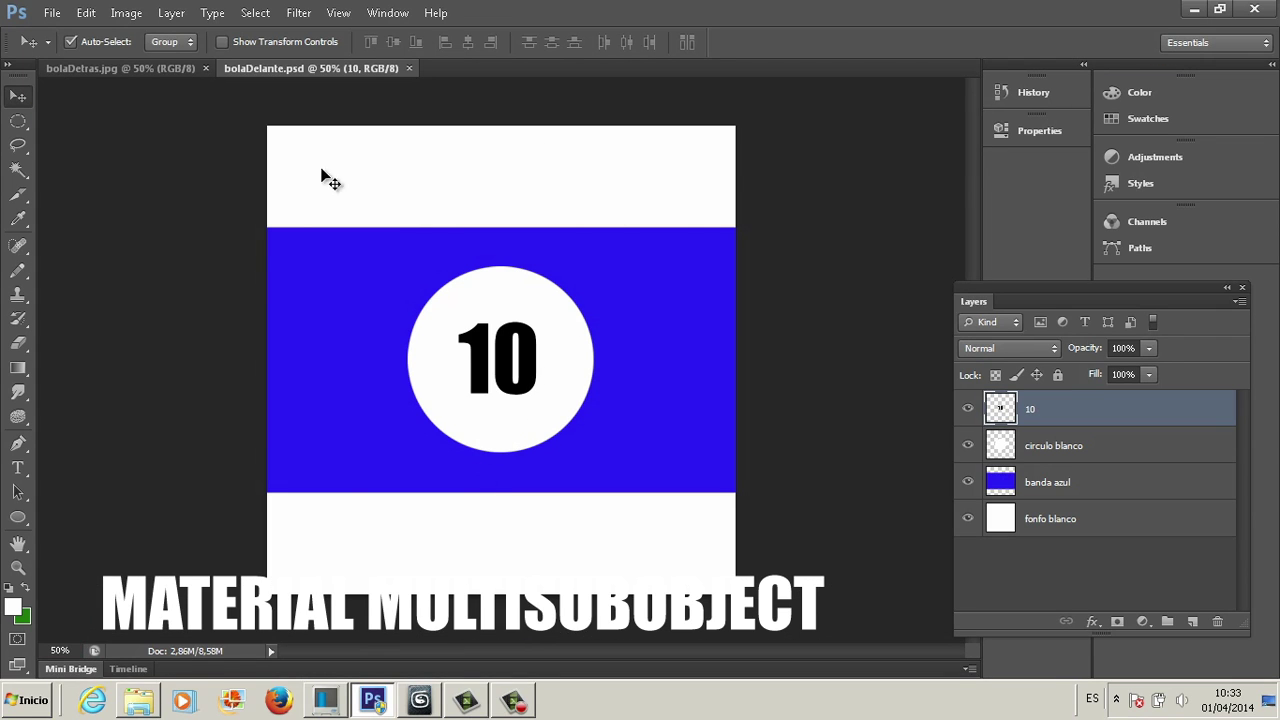
click(967, 408)
click(967, 408)
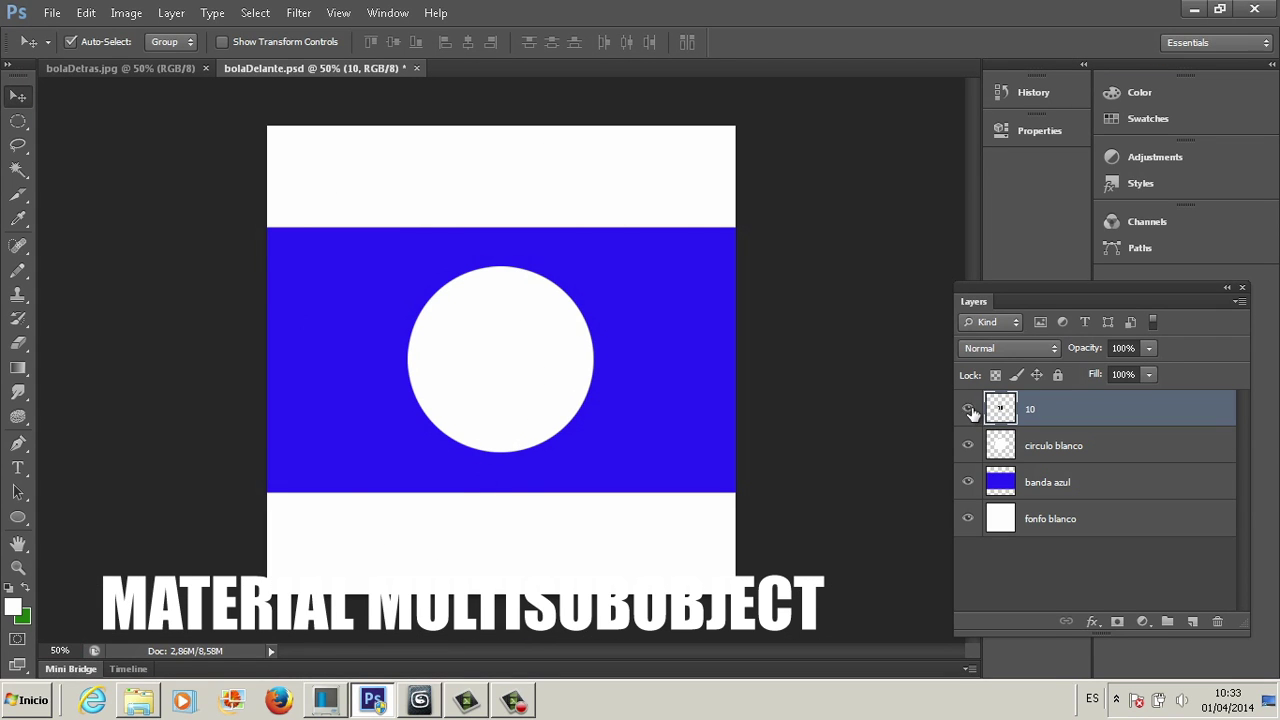
click(967, 445)
click(967, 445)
click(967, 482)
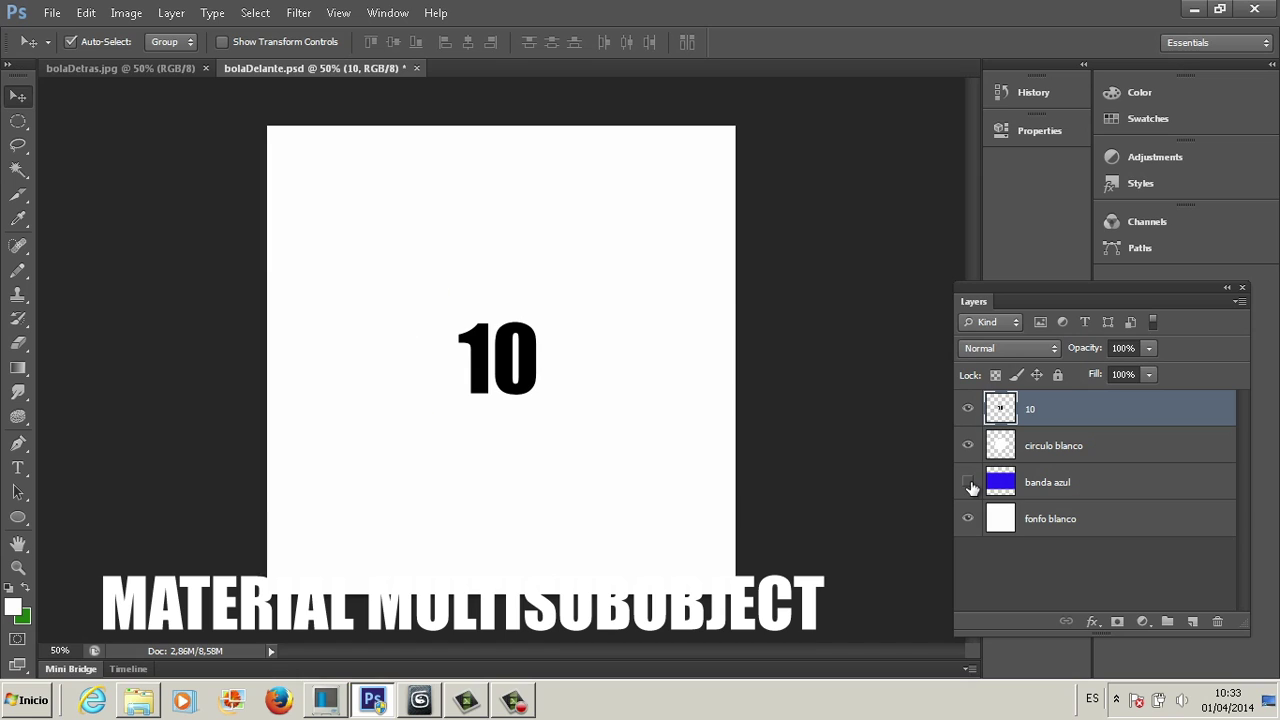
click(967, 482)
click(967, 518)
click(967, 518)
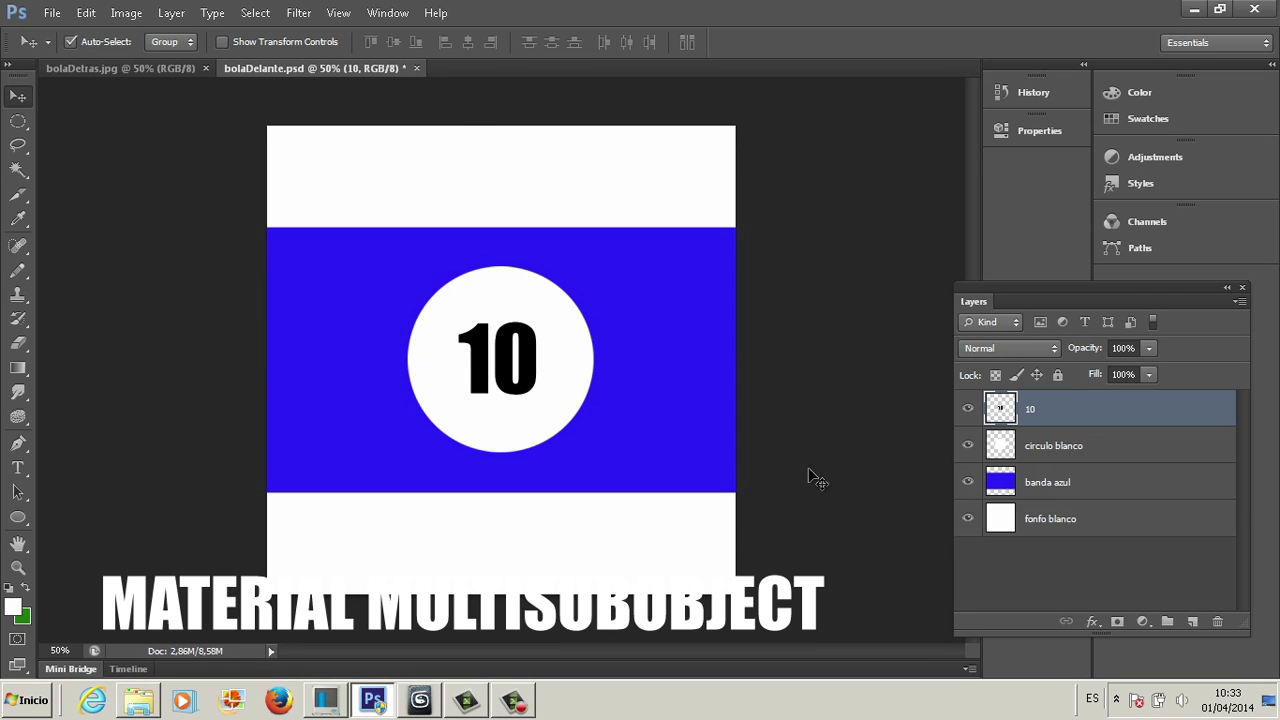
Step: Flatten the image and save it as bolaDelante.jpg at JPEG quality 12
click(171, 12)
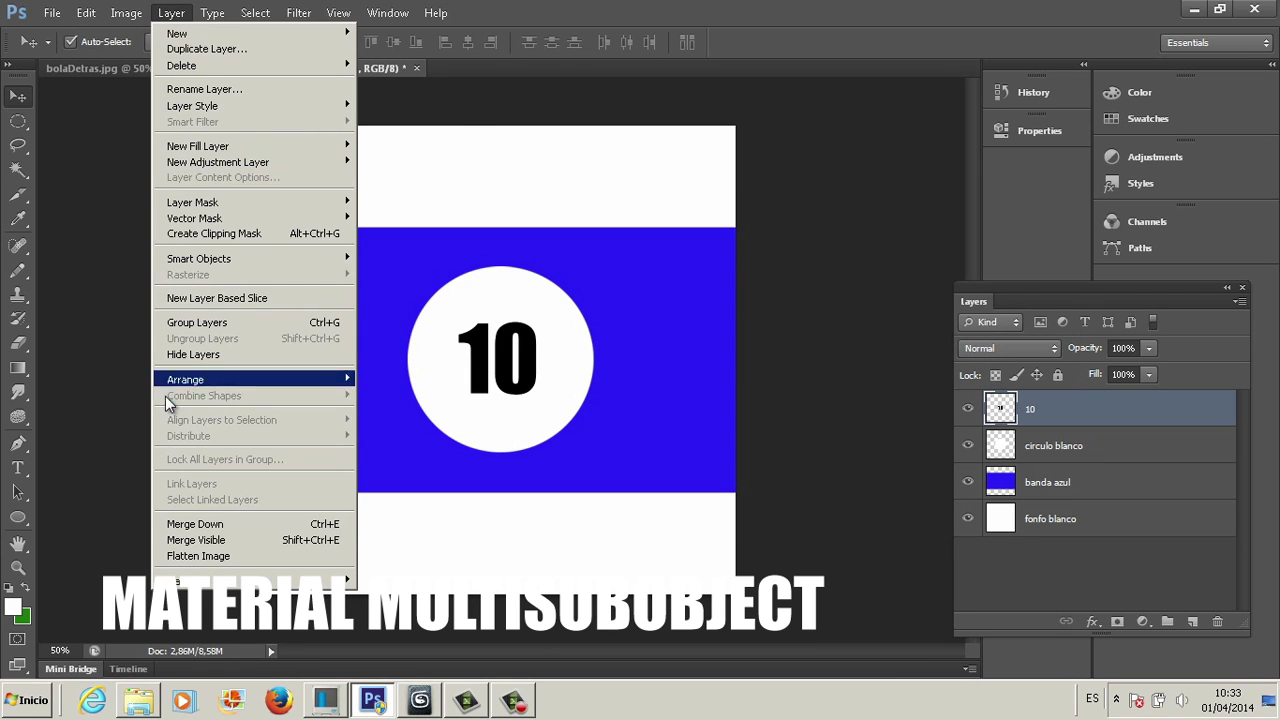
click(182, 557)
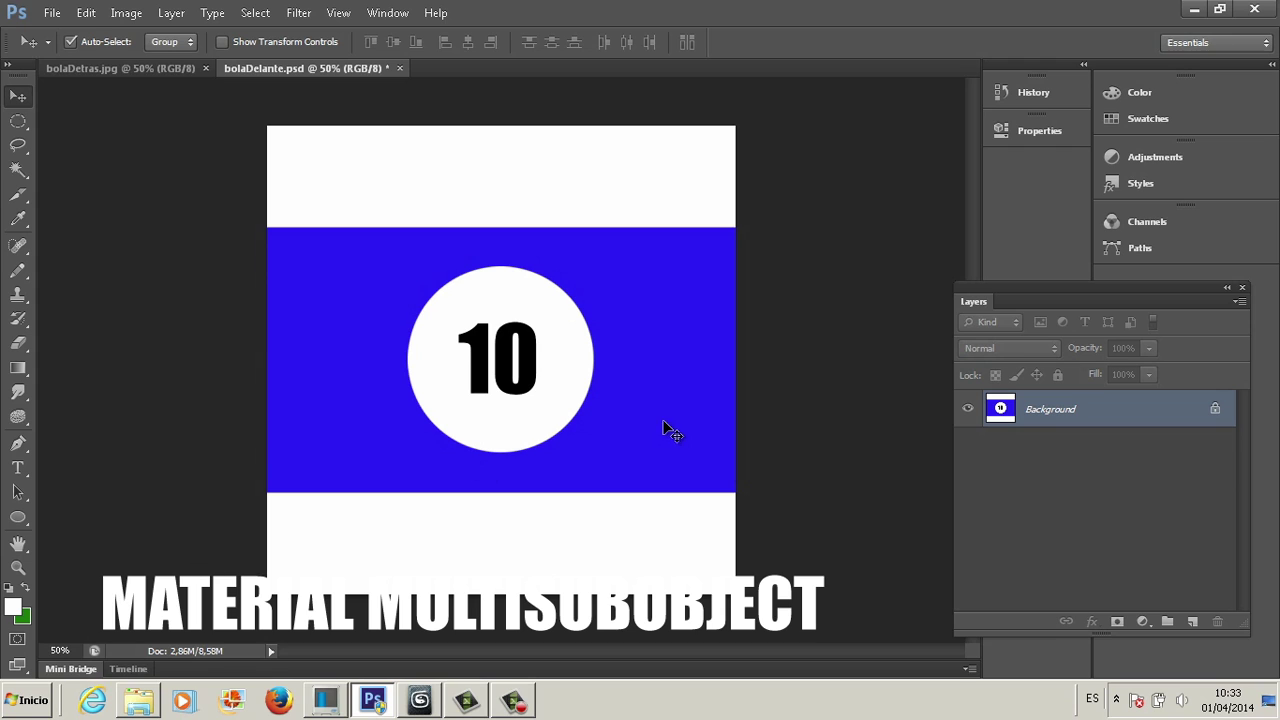
click(52, 12)
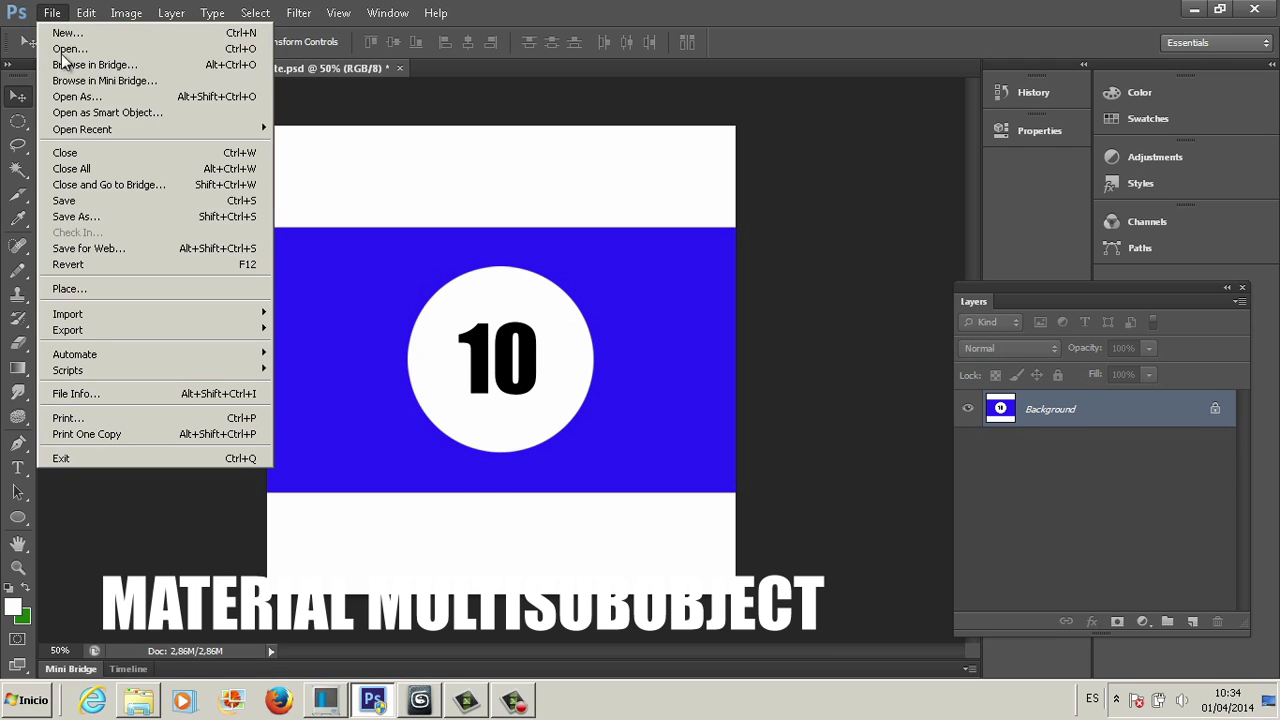
click(91, 222)
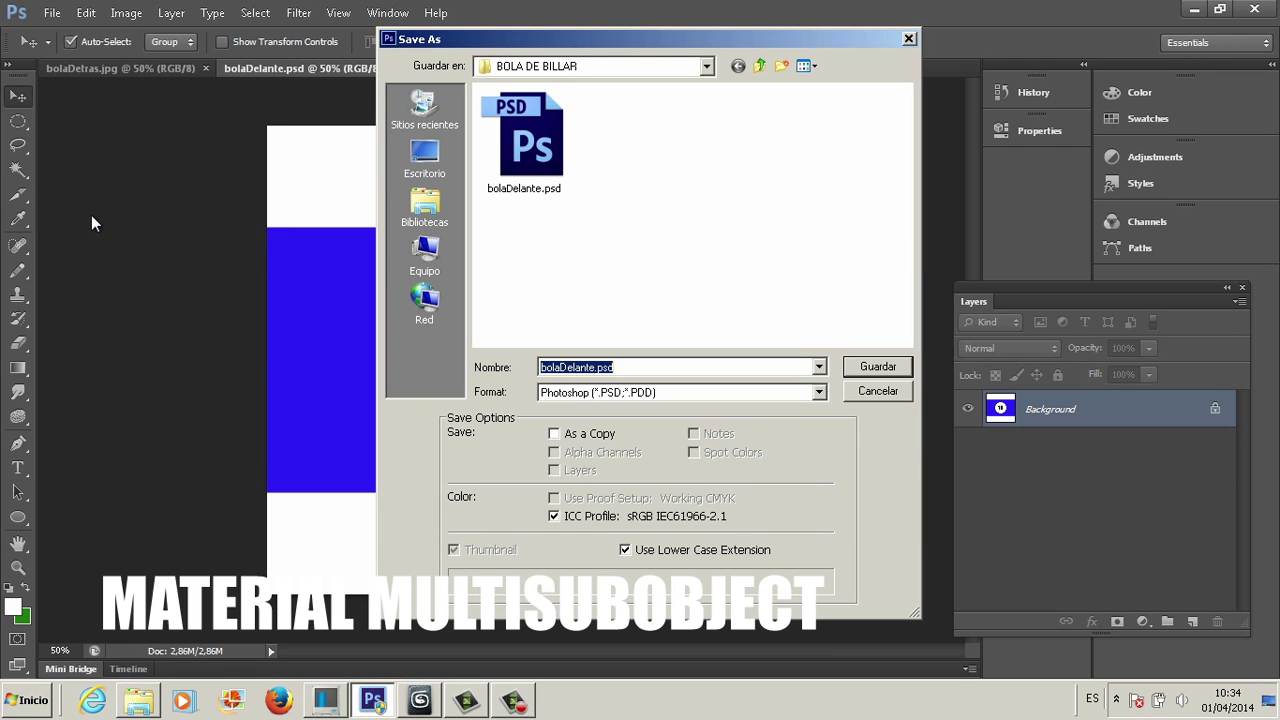
click(819, 391)
click(683, 505)
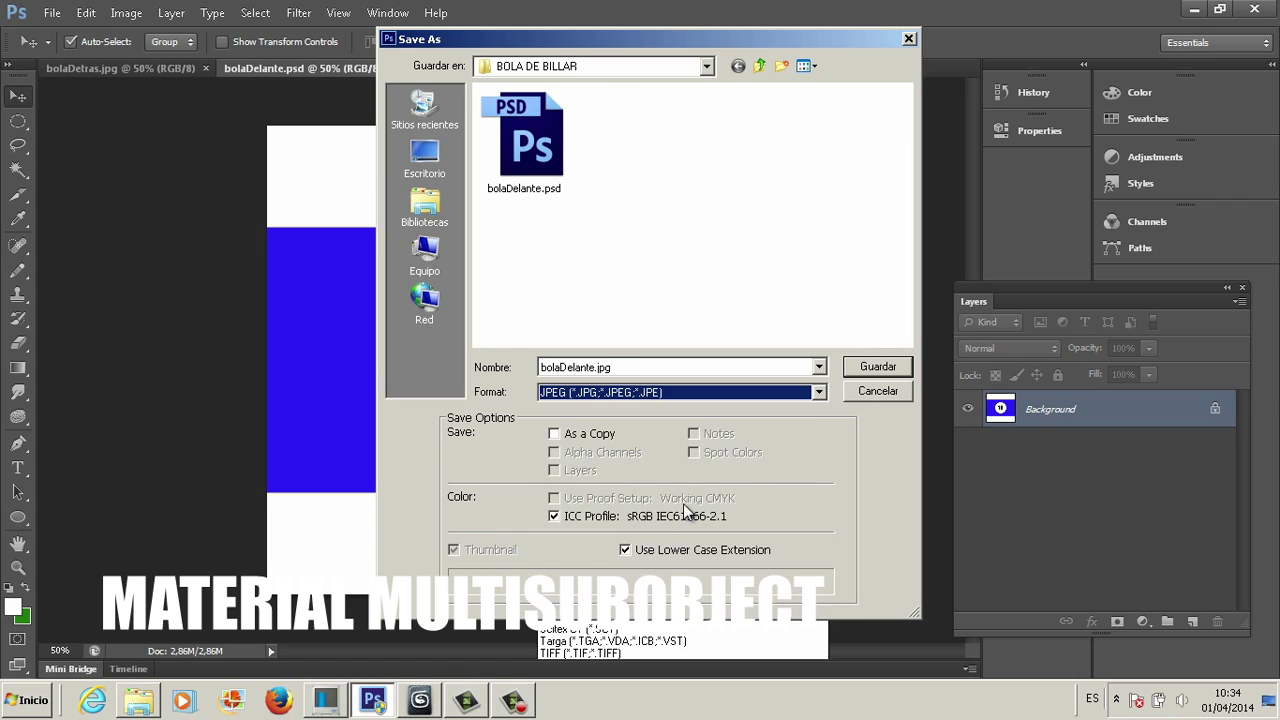
click(878, 366)
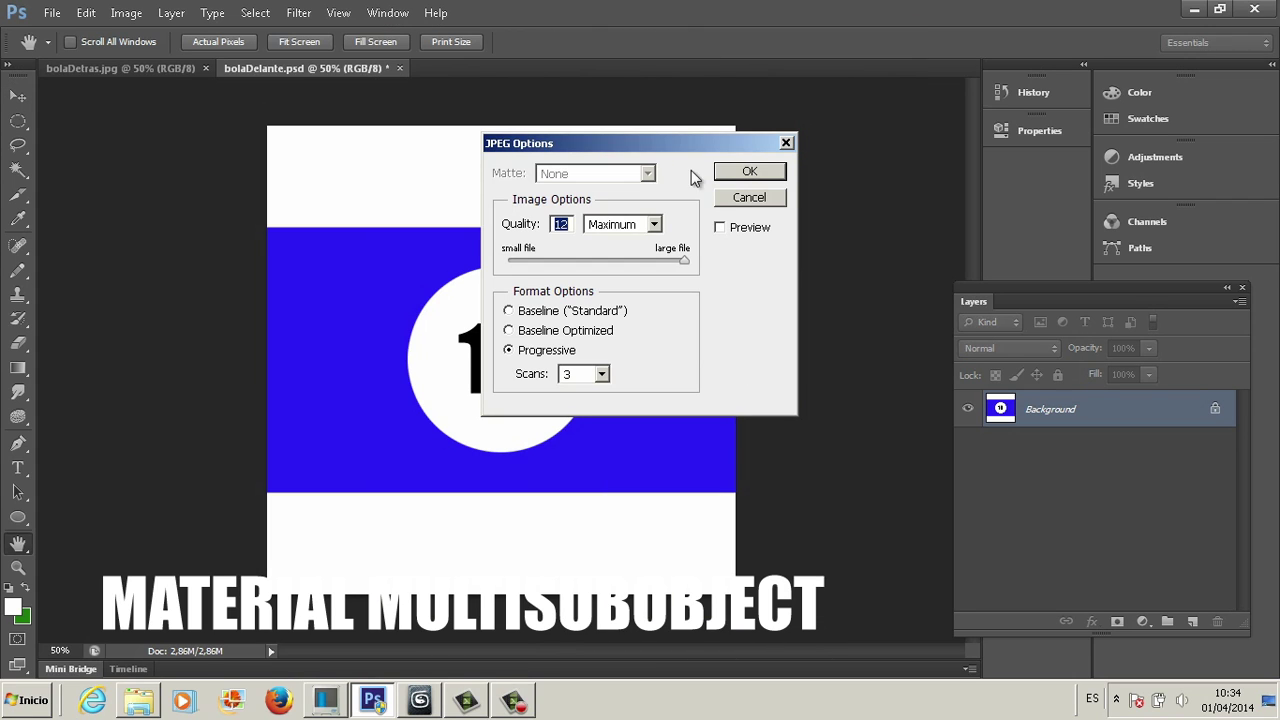
click(737, 171)
Step: Undo the flatten and delete the 10 and circulo blanco layers
key(v)
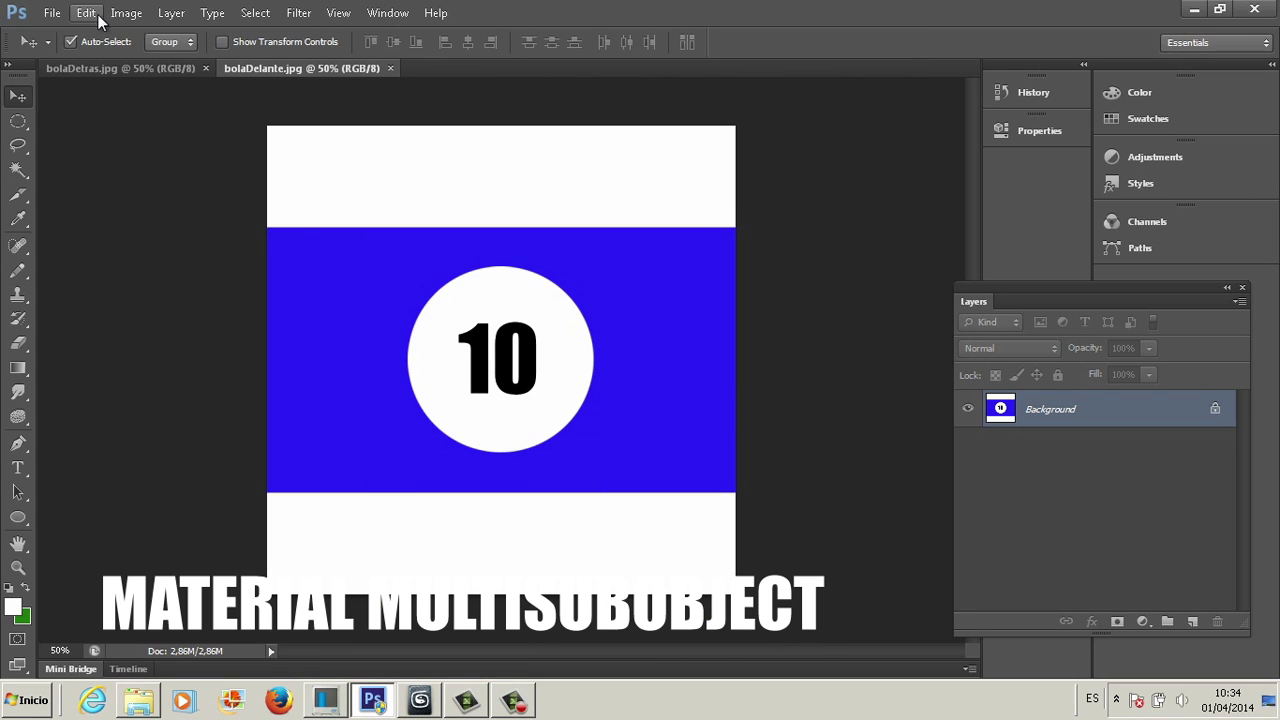
click(86, 13)
click(100, 59)
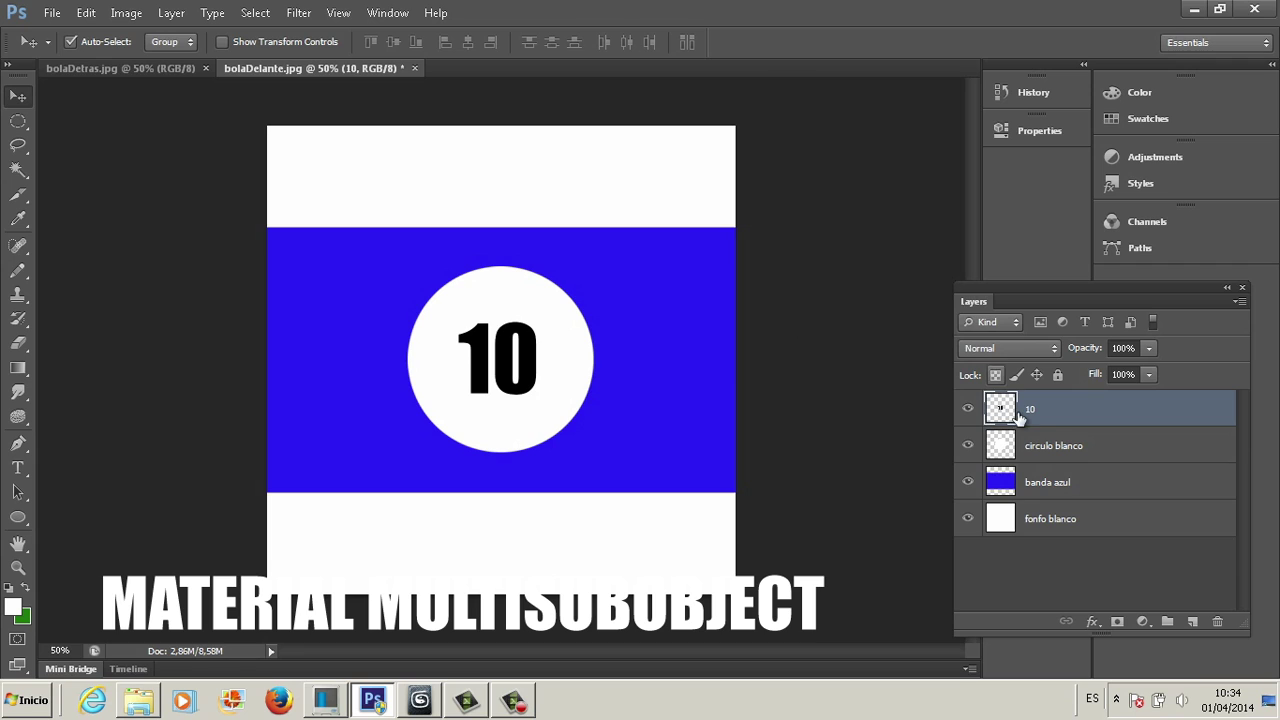
right_click(1046, 412)
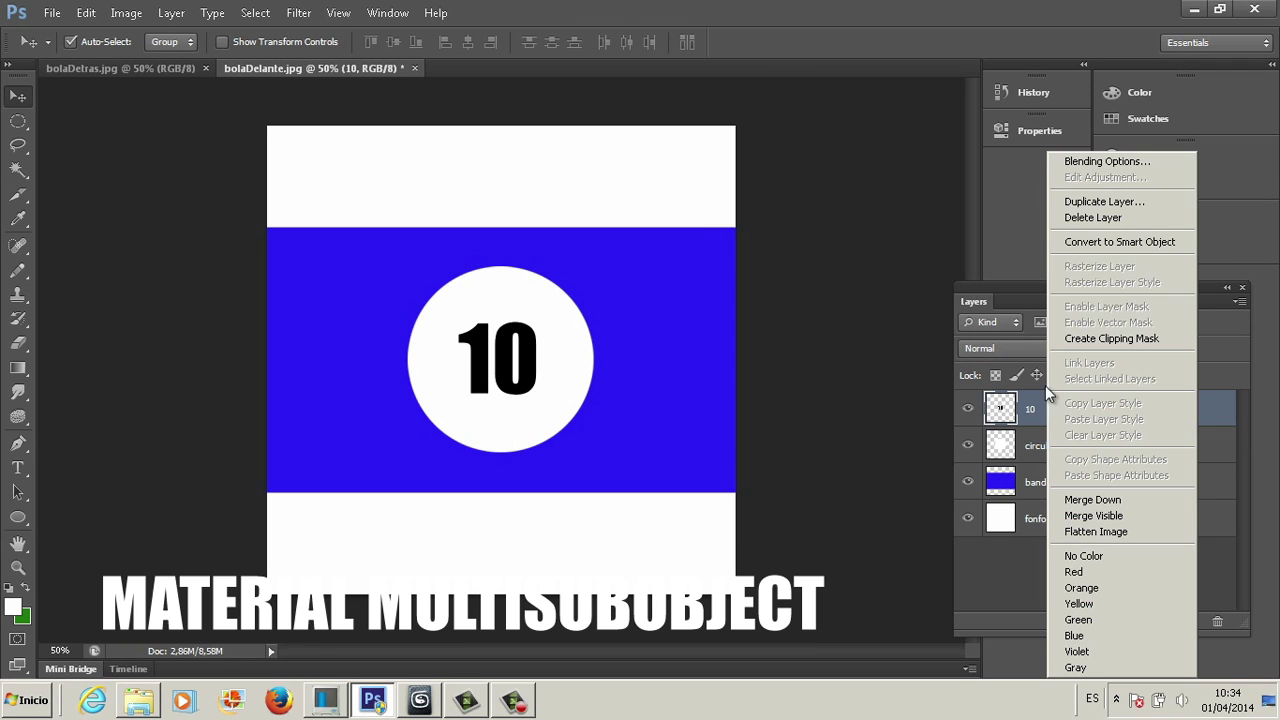
click(1073, 218)
click(535, 276)
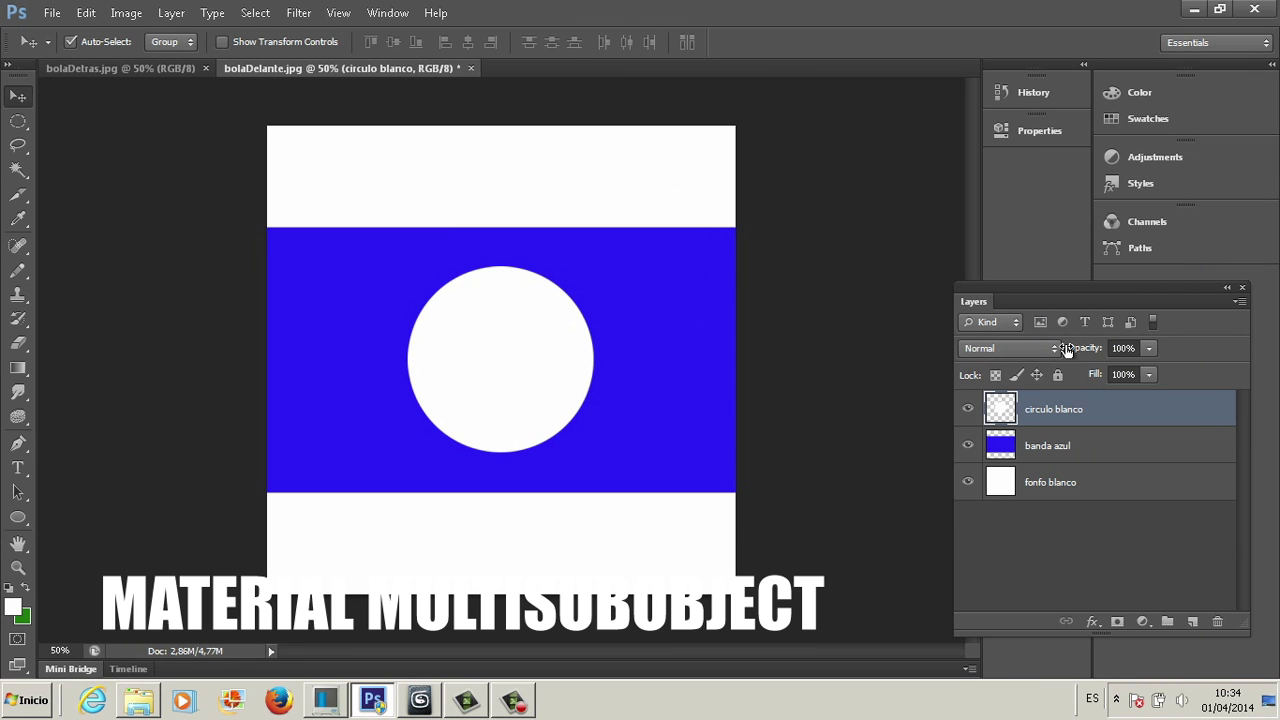
right_click(1068, 401)
click(1103, 216)
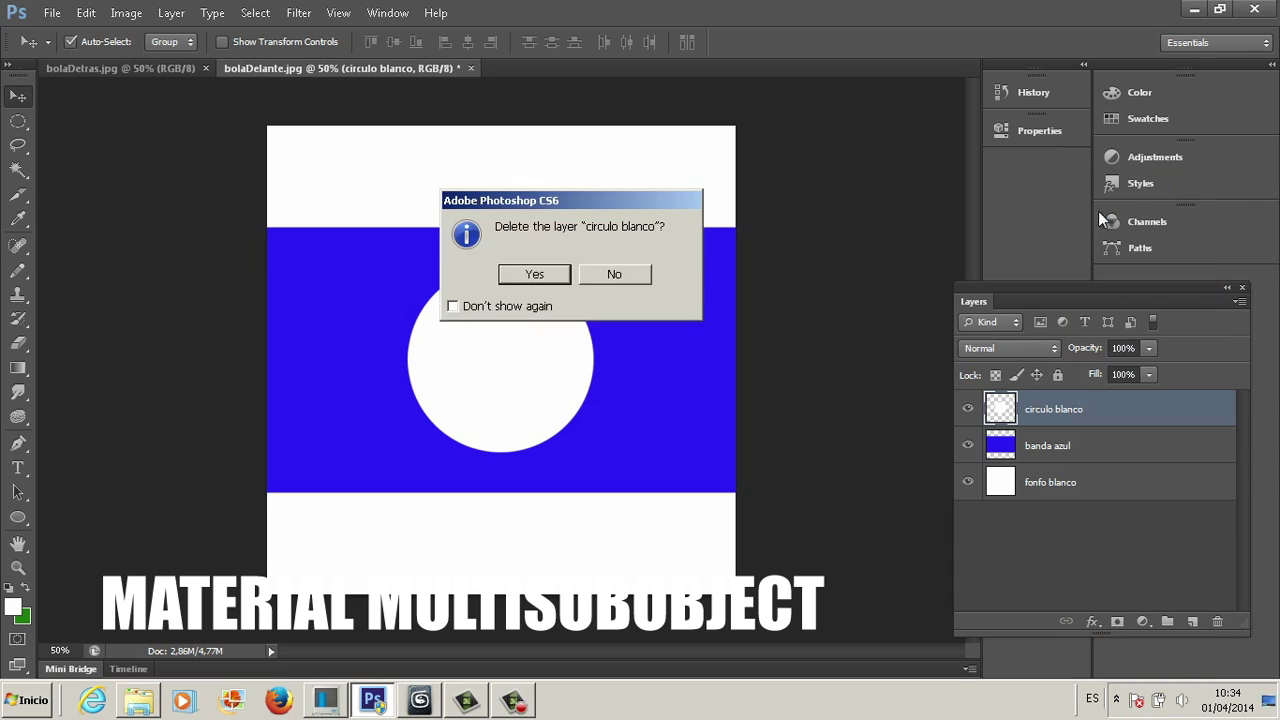
click(566, 276)
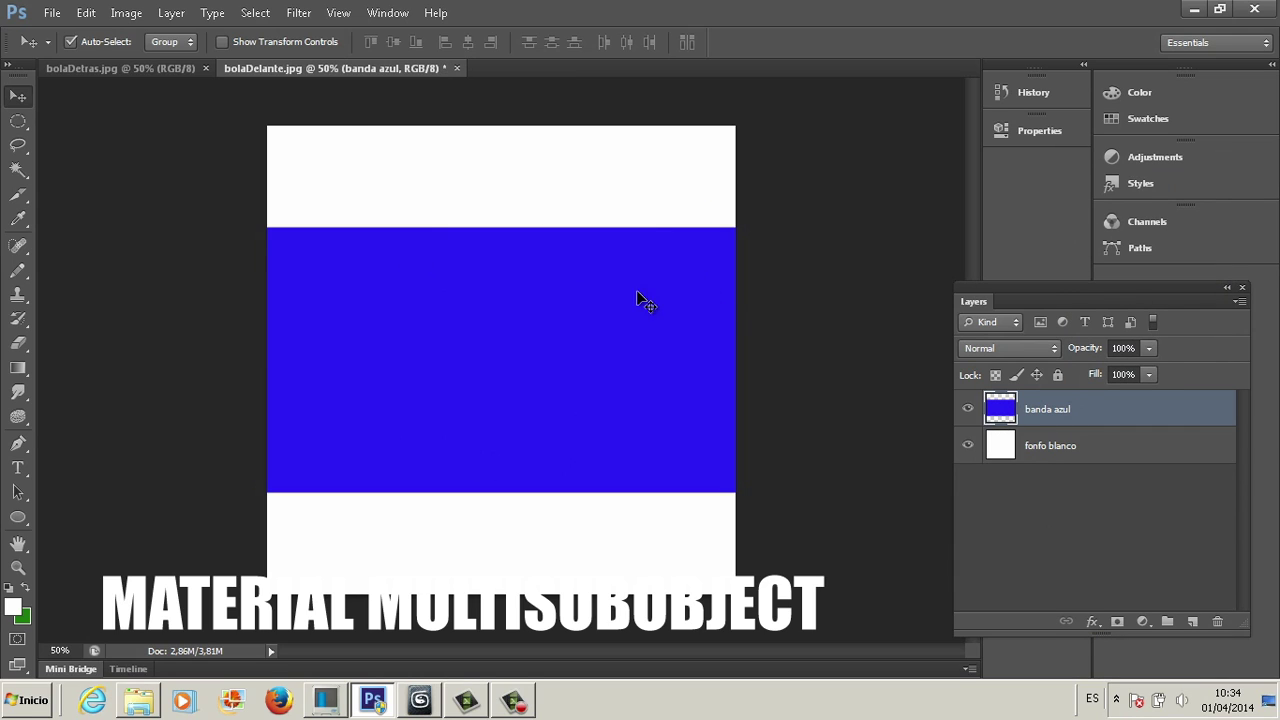
Step: Flatten the remaining layers and close bolaDelante.jpg without saving
click(171, 13)
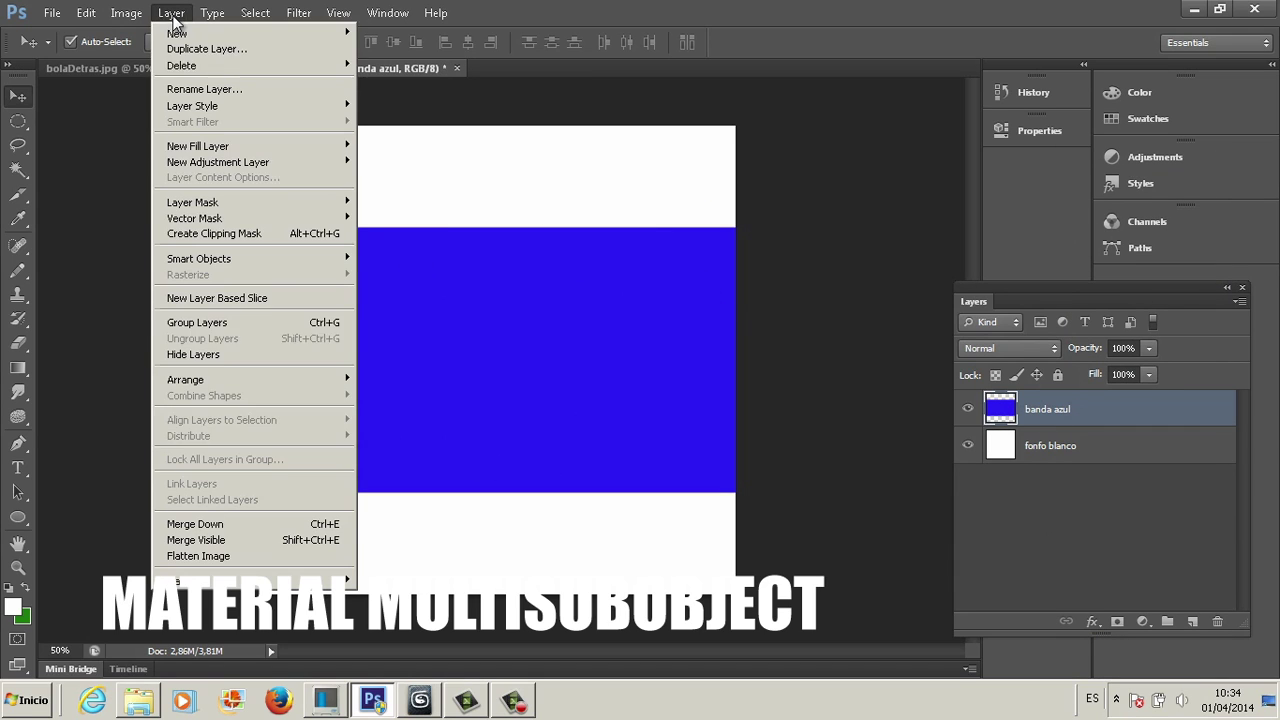
click(198, 556)
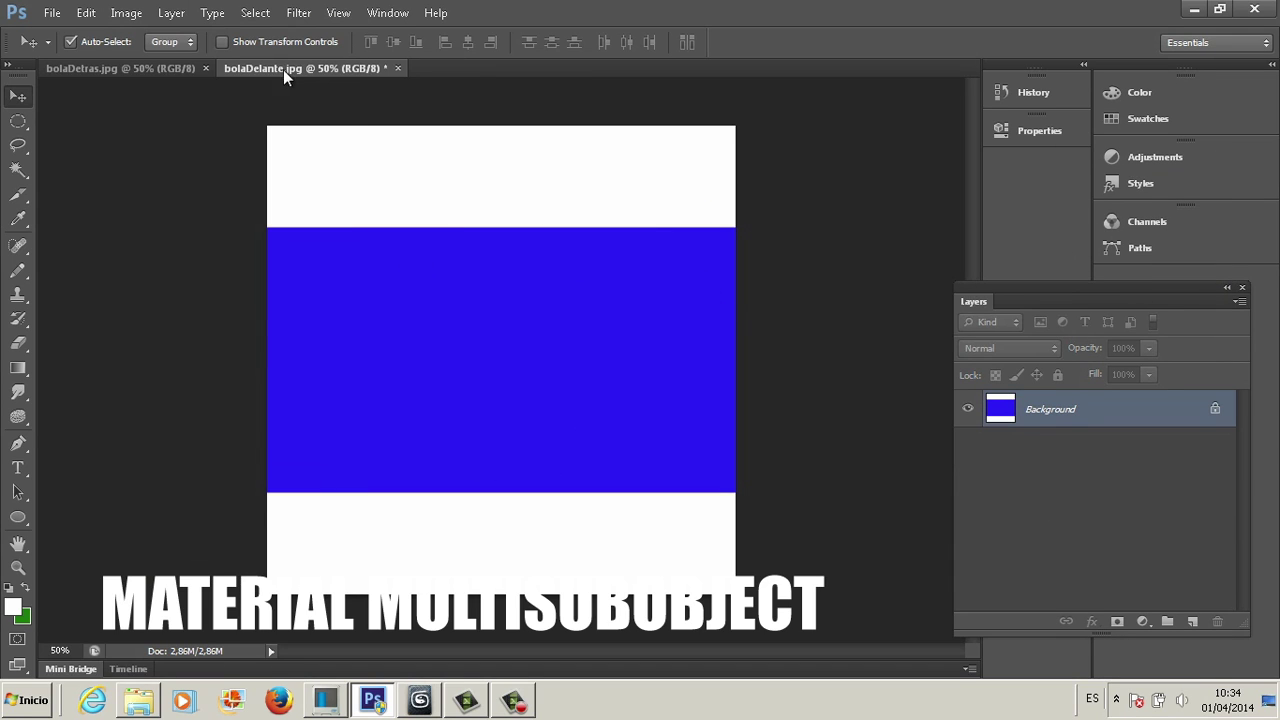
click(399, 68)
click(616, 276)
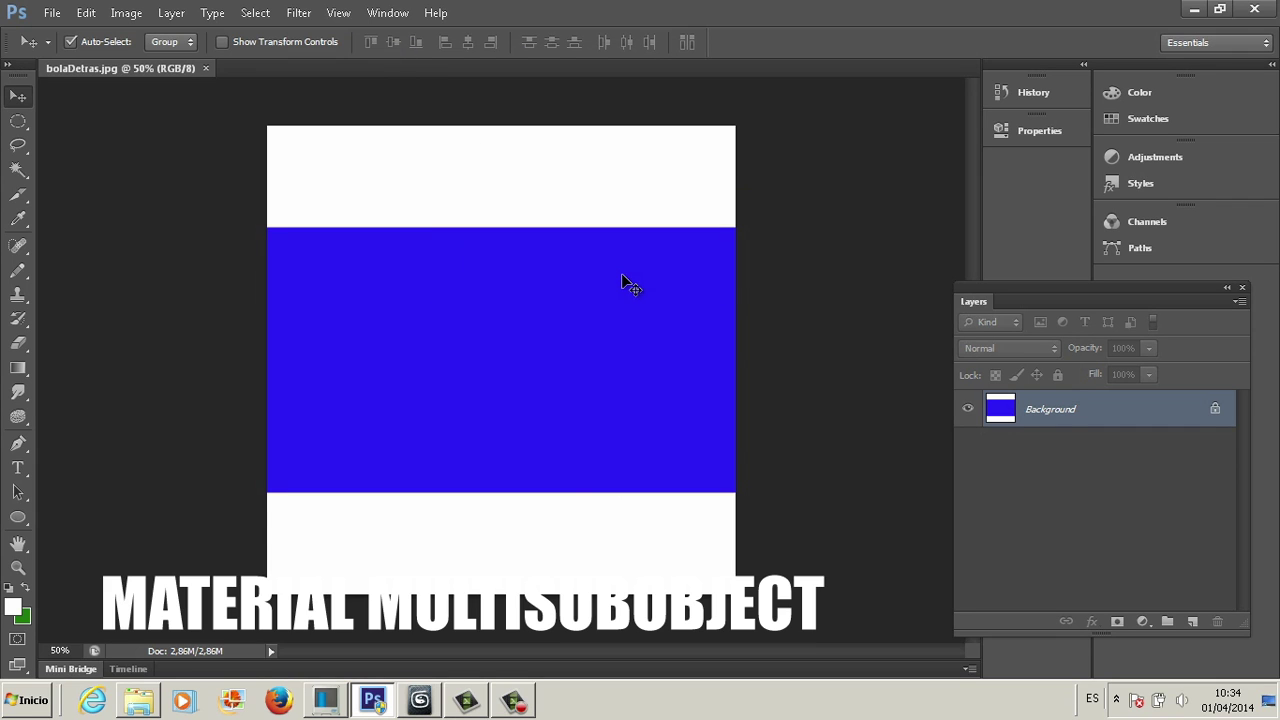
Step: Save the striped image as bolaDetras.jpg in JPEG format
click(55, 14)
click(80, 217)
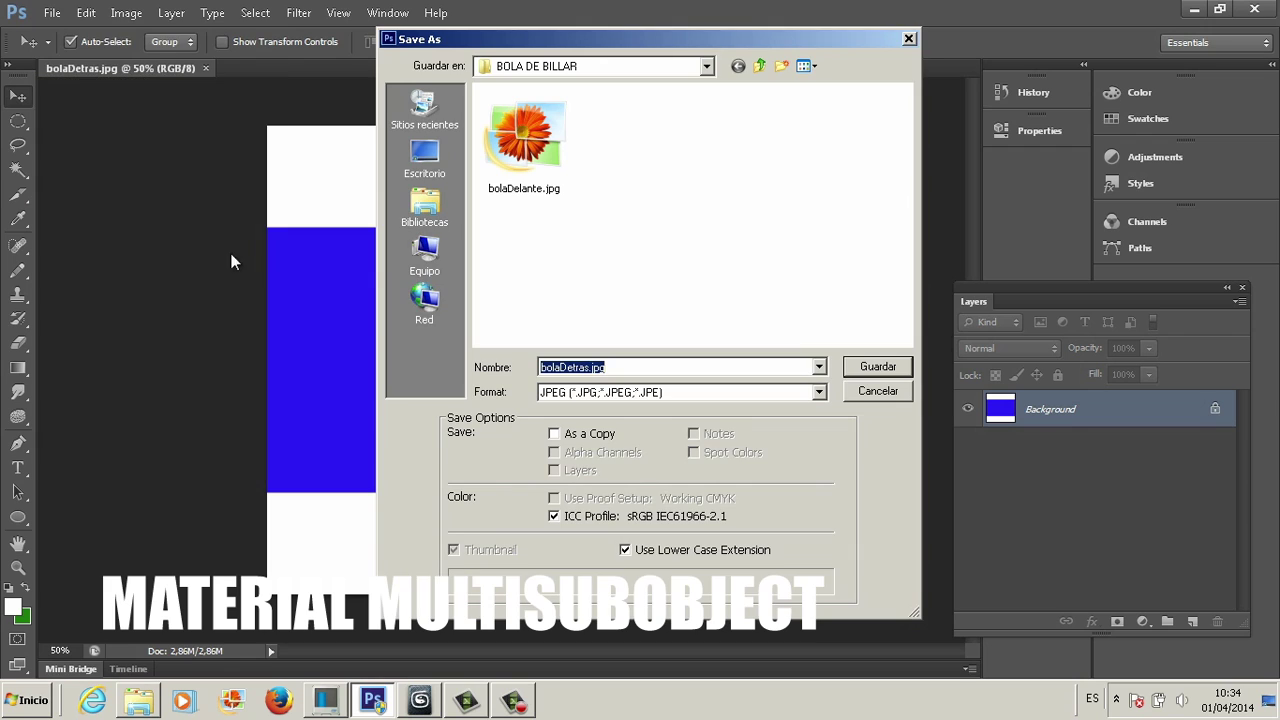
click(866, 374)
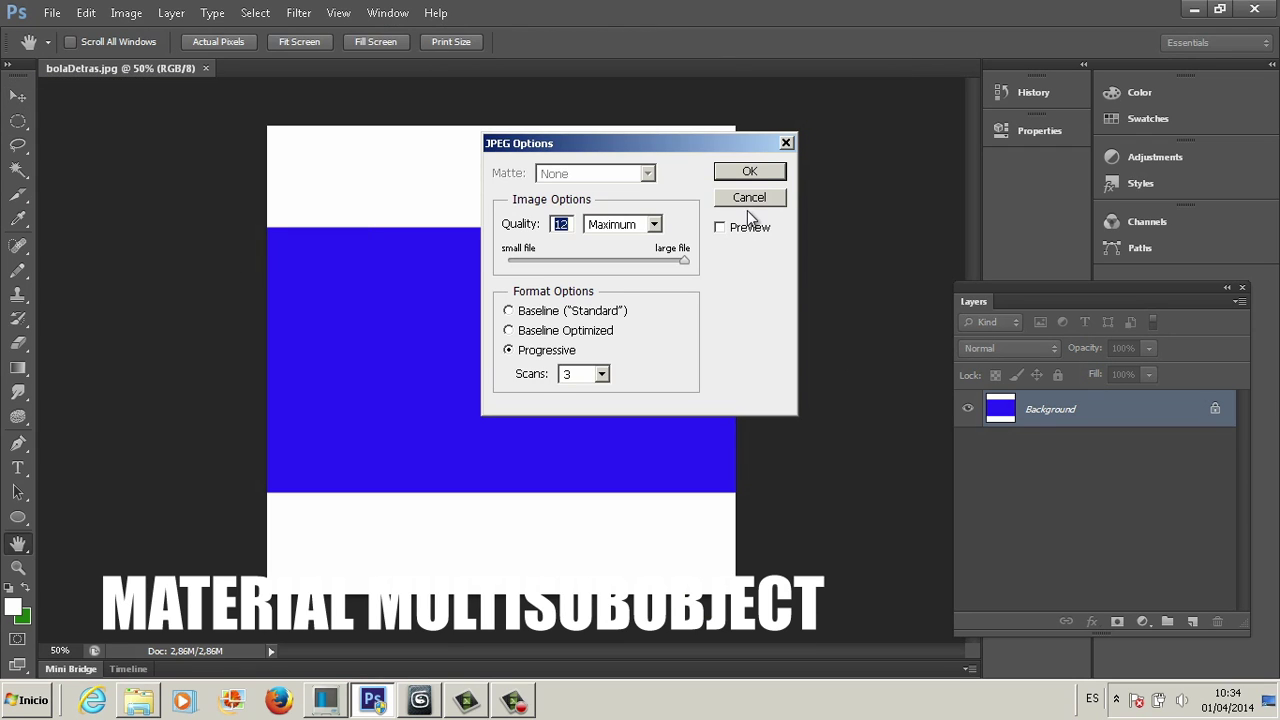
click(750, 172)
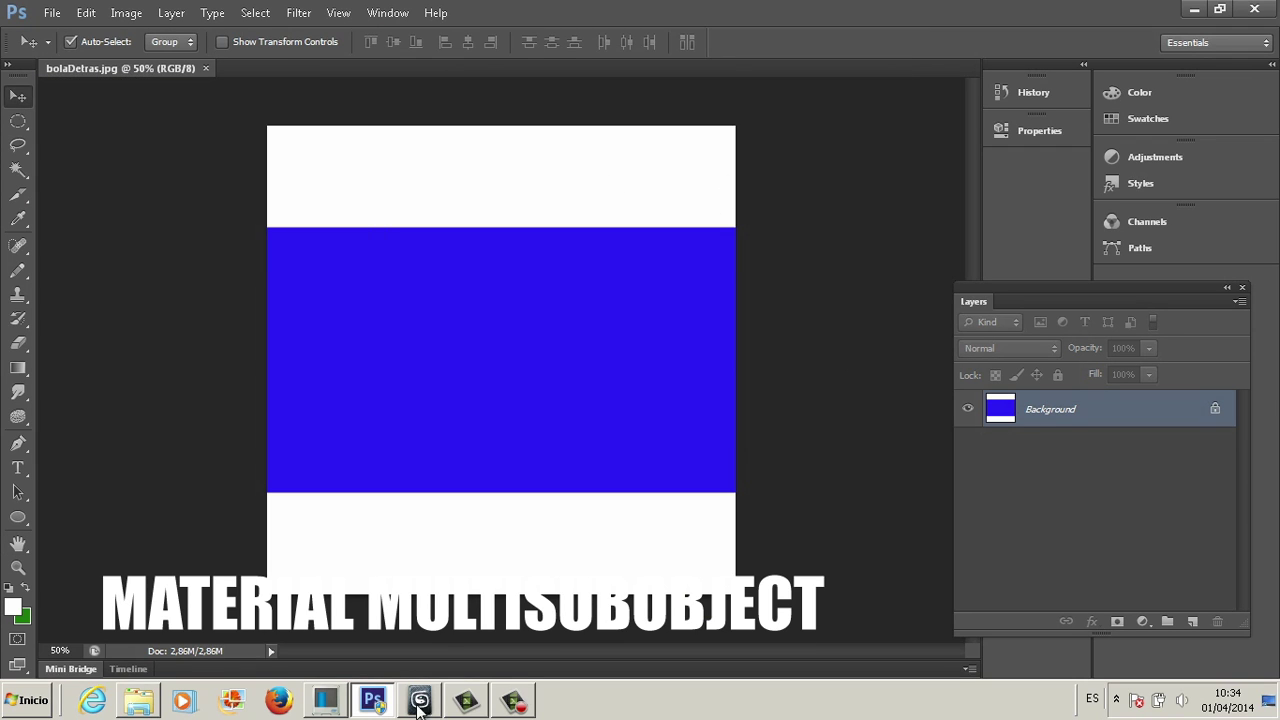
Step: Load bolaDelante.jpg as bolaDelante's diffuse bitmap and preview it on a cube sample
click(420, 702)
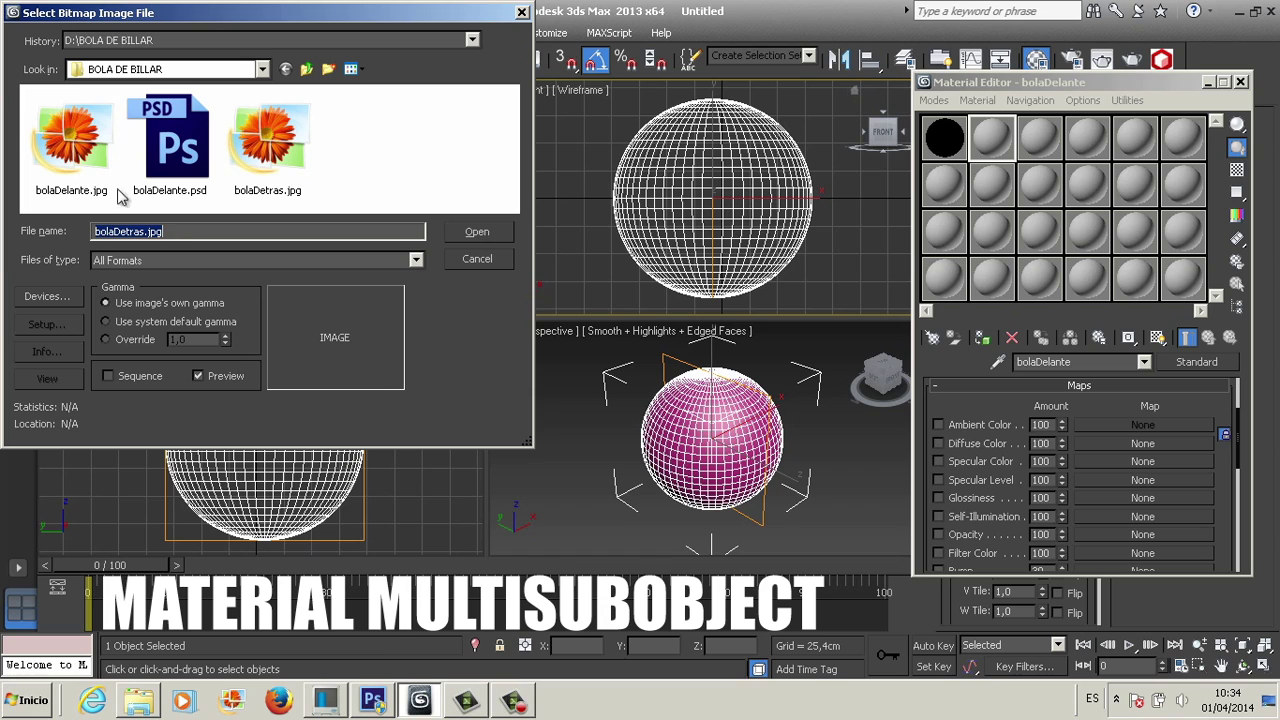
double_click(63, 150)
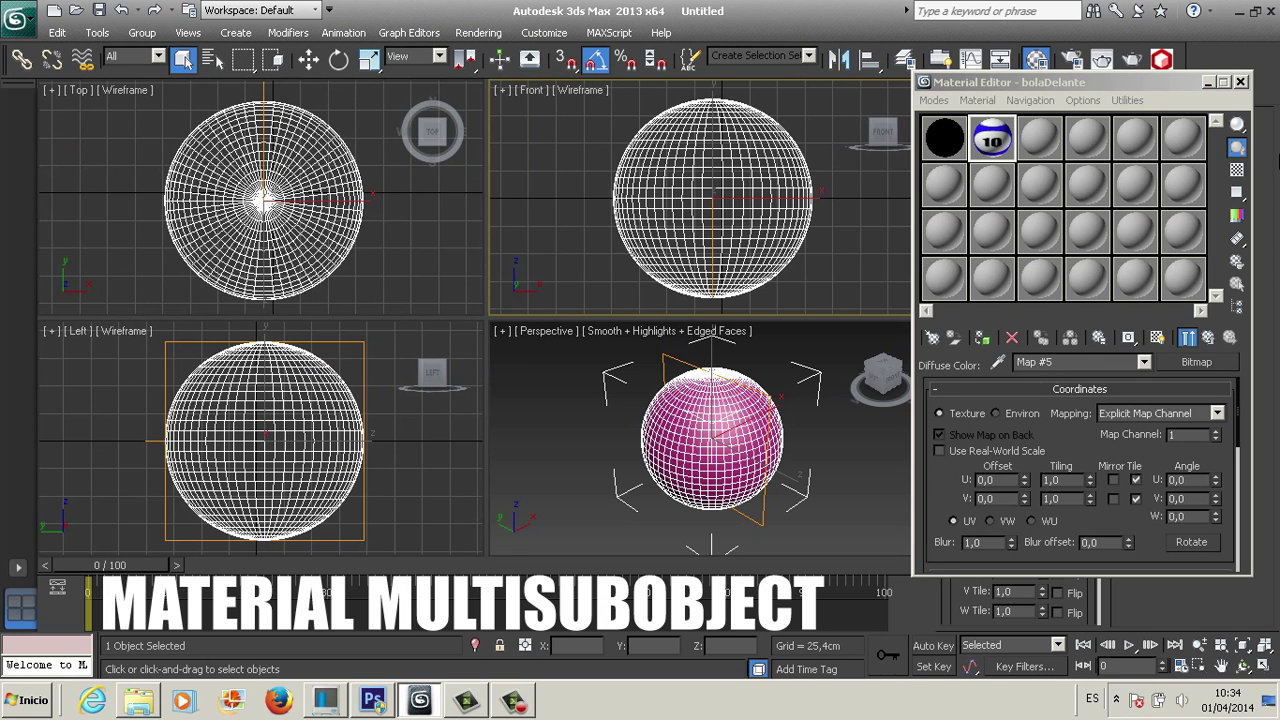
drag(1237, 124, 1237, 170)
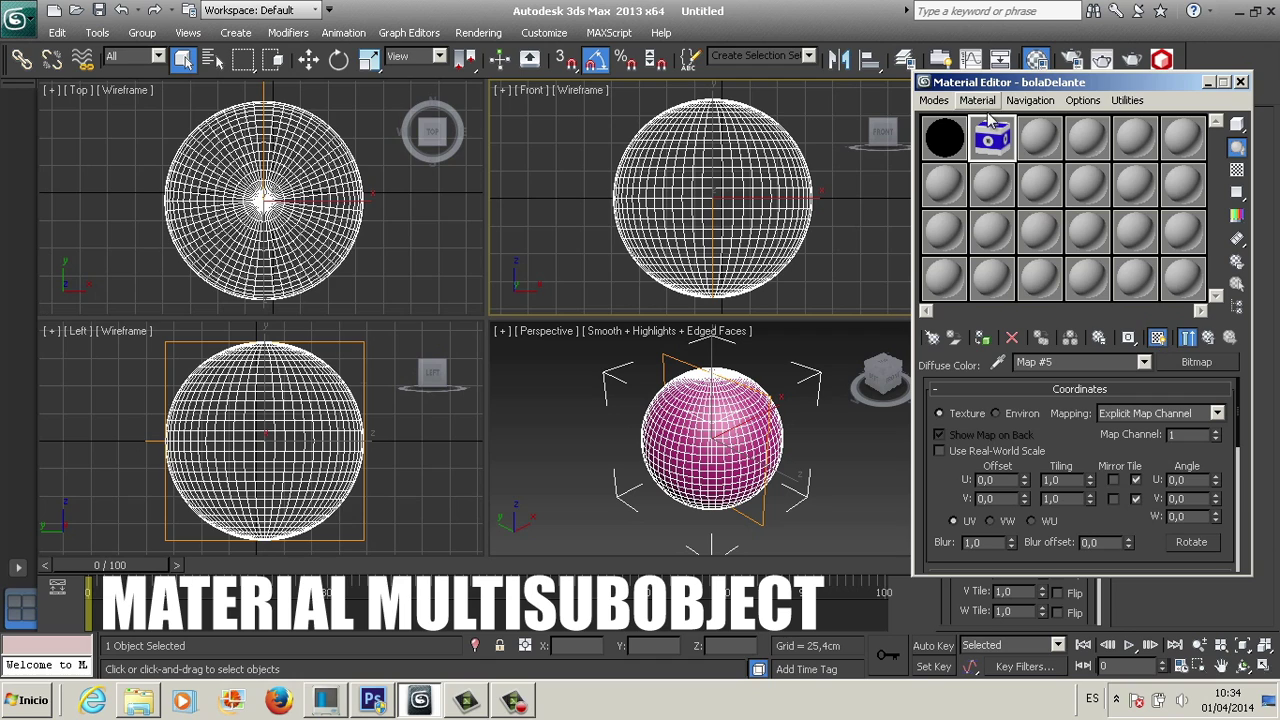
double_click(990, 133)
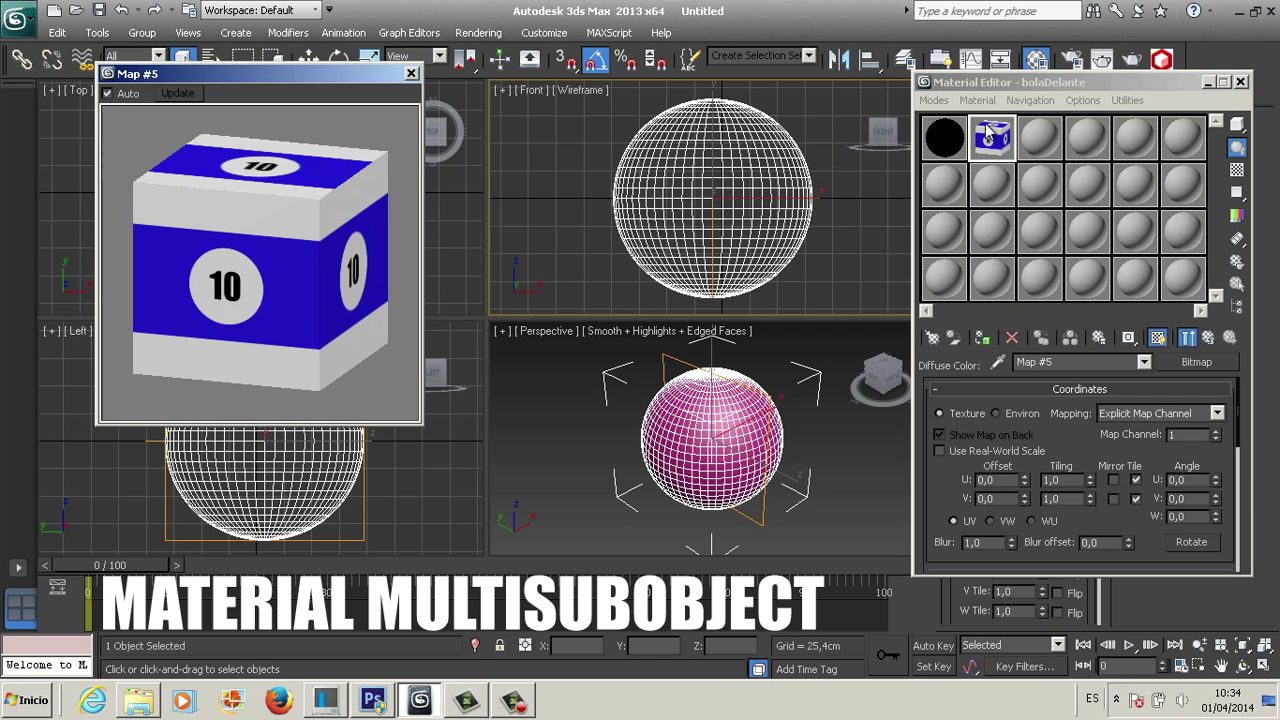
click(411, 75)
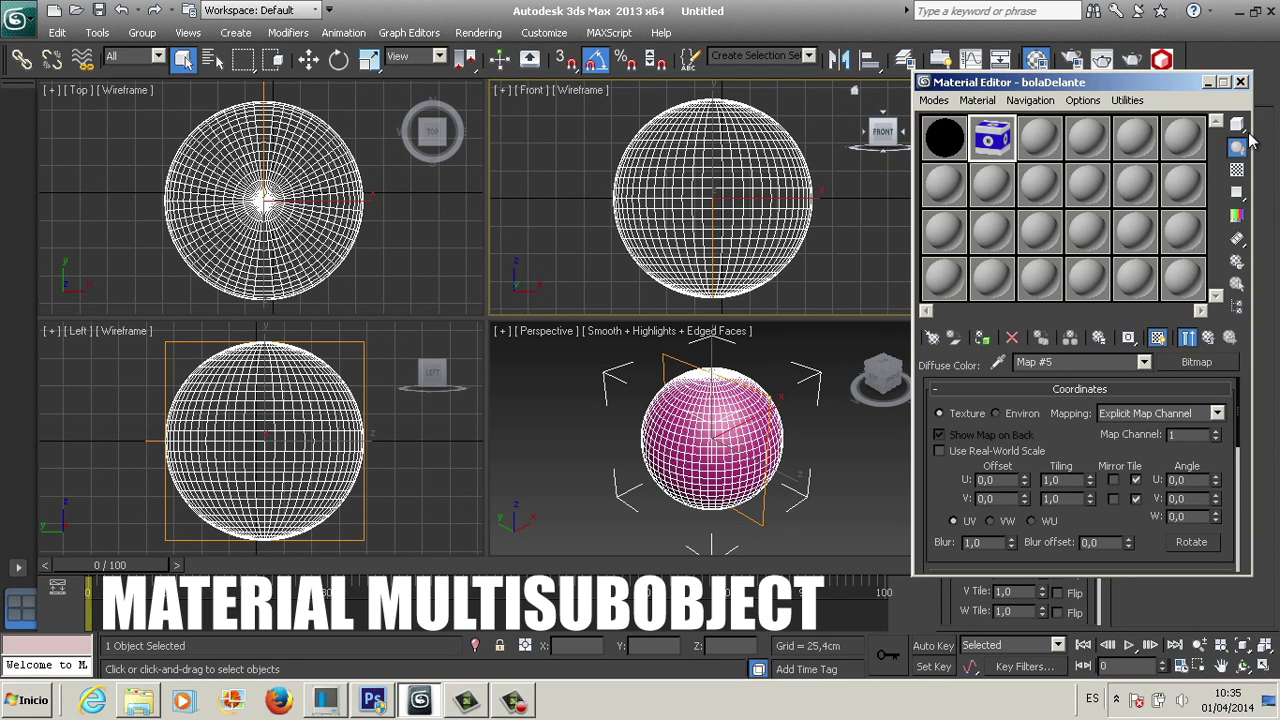
Step: Give bolaDetras a Bitmap diffuse map using bolaDetras.jpg
click(1037, 137)
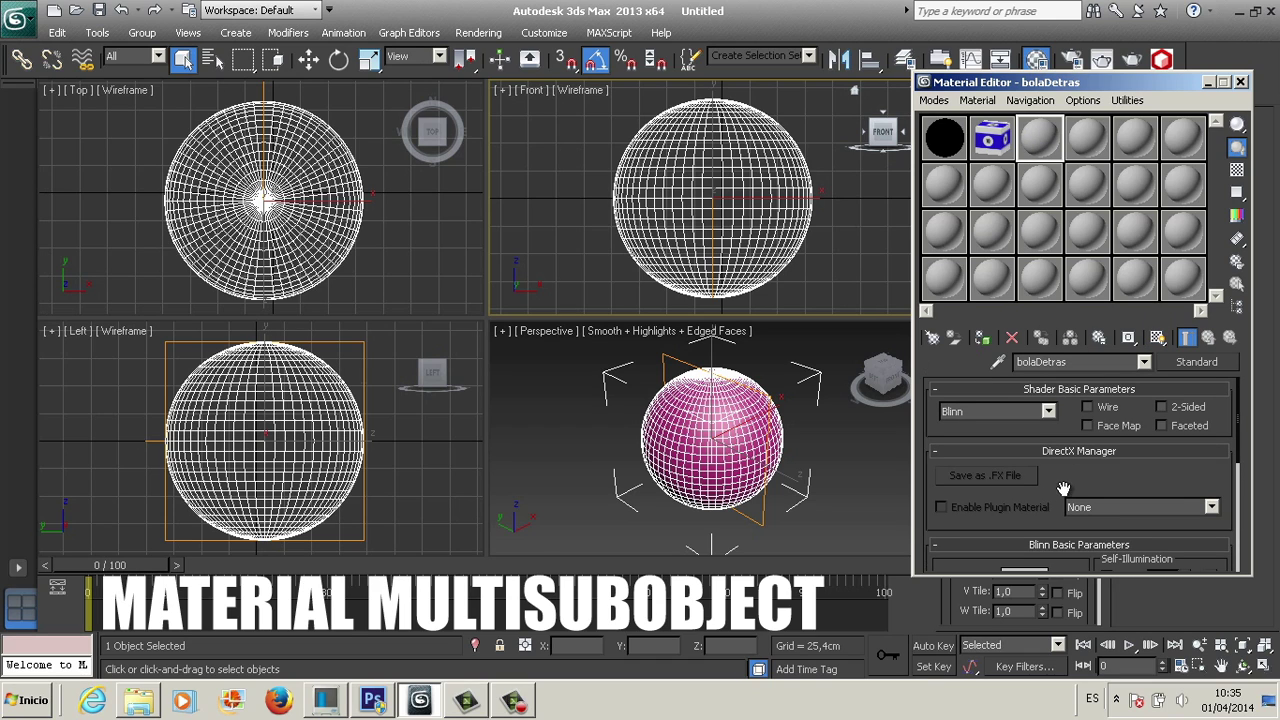
scroll(1063, 457, down, 5)
scroll(1100, 460, down, 3)
scroll(1107, 485, down, 2)
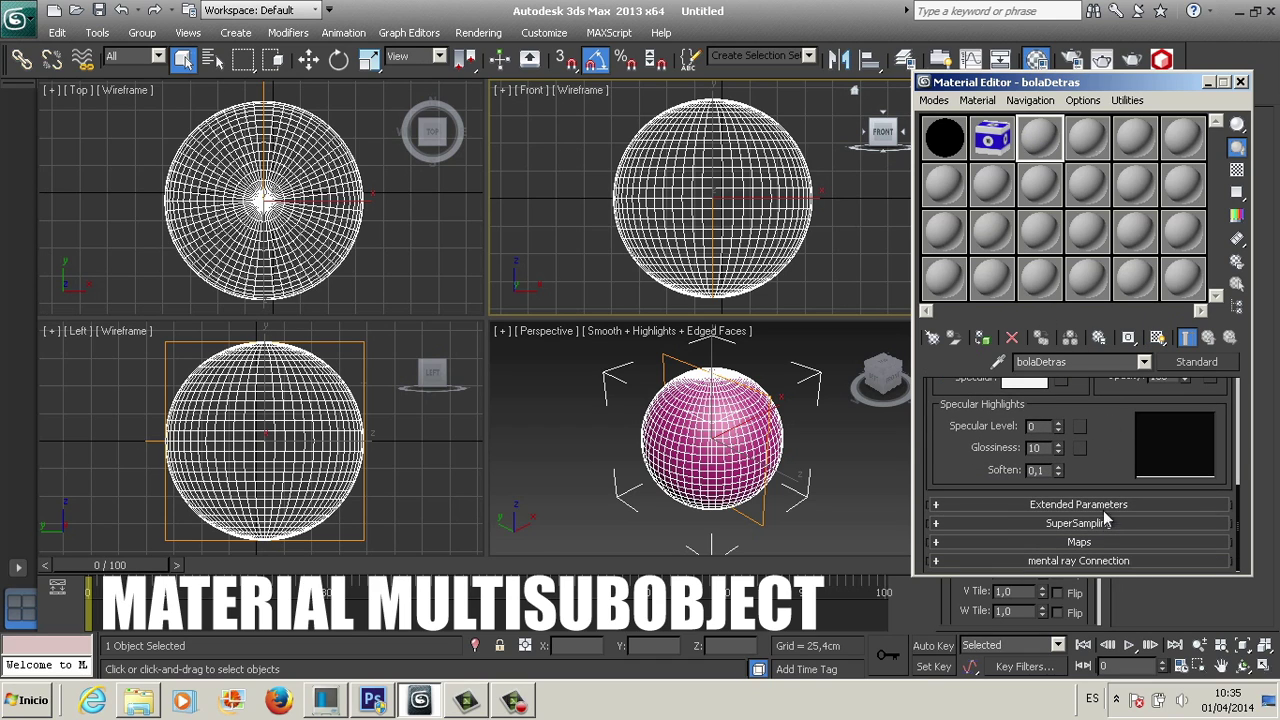
click(1095, 540)
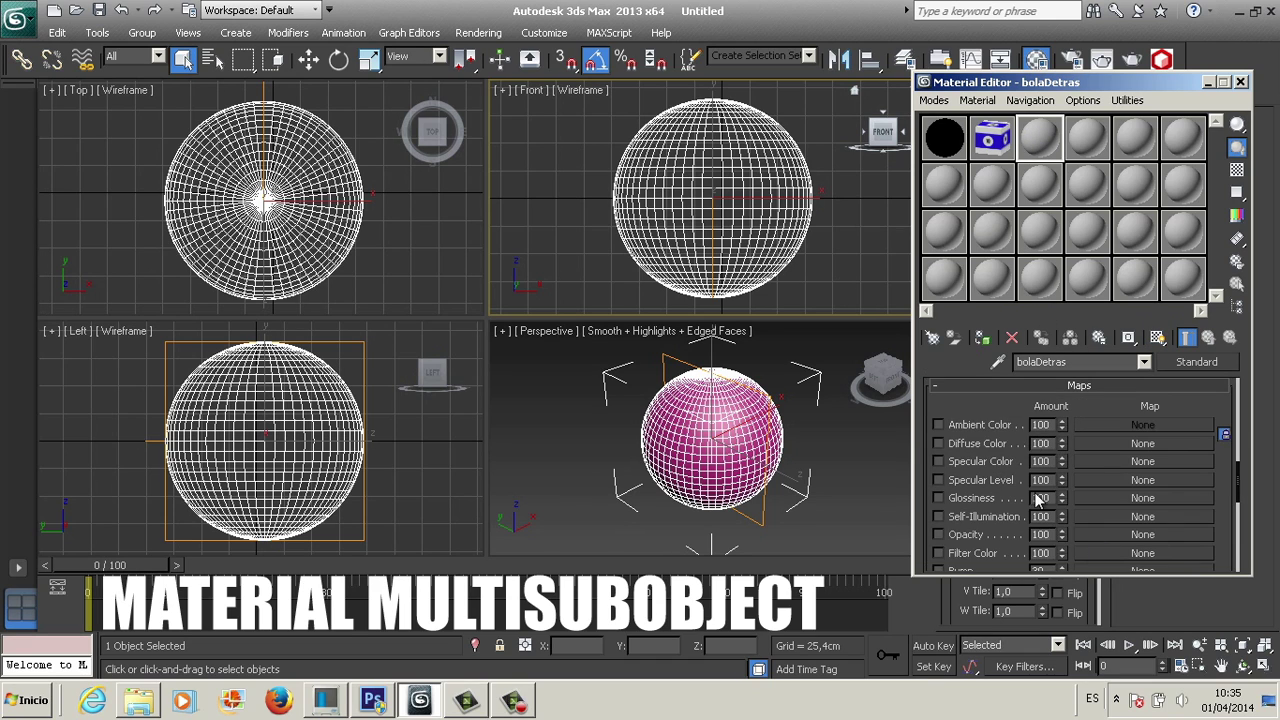
click(1110, 443)
double_click(238, 124)
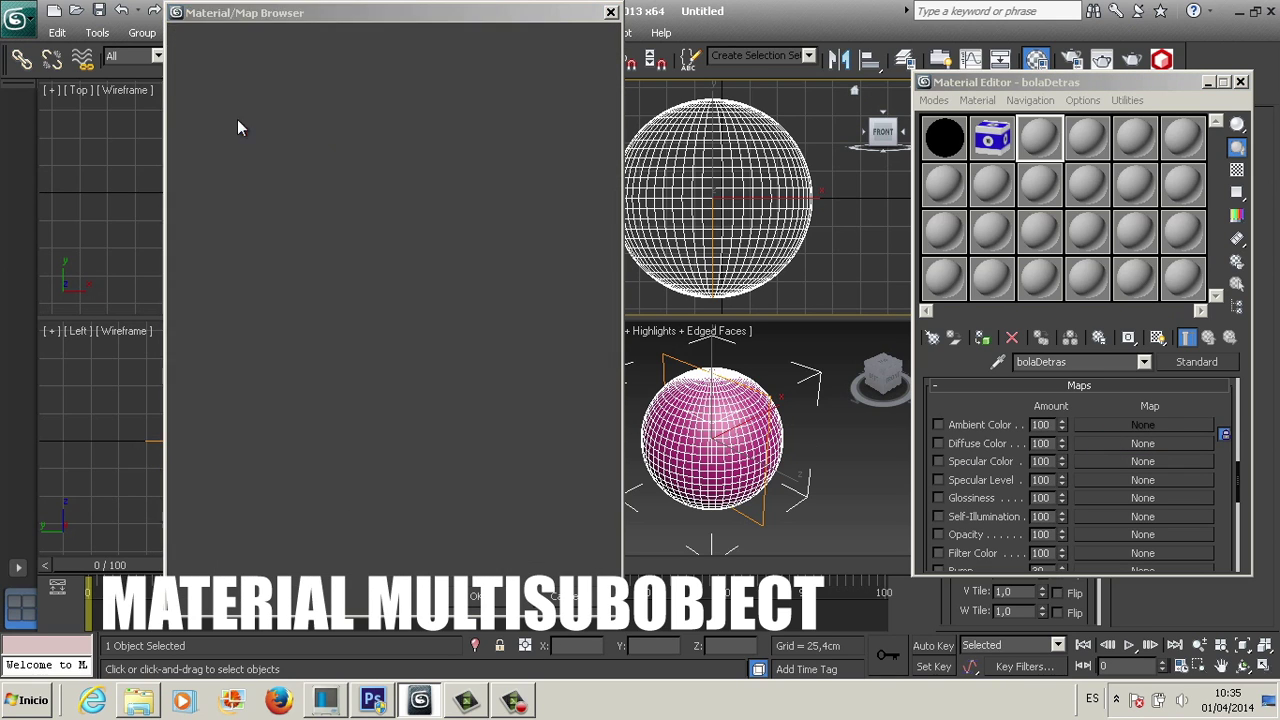
click(266, 135)
double_click(266, 135)
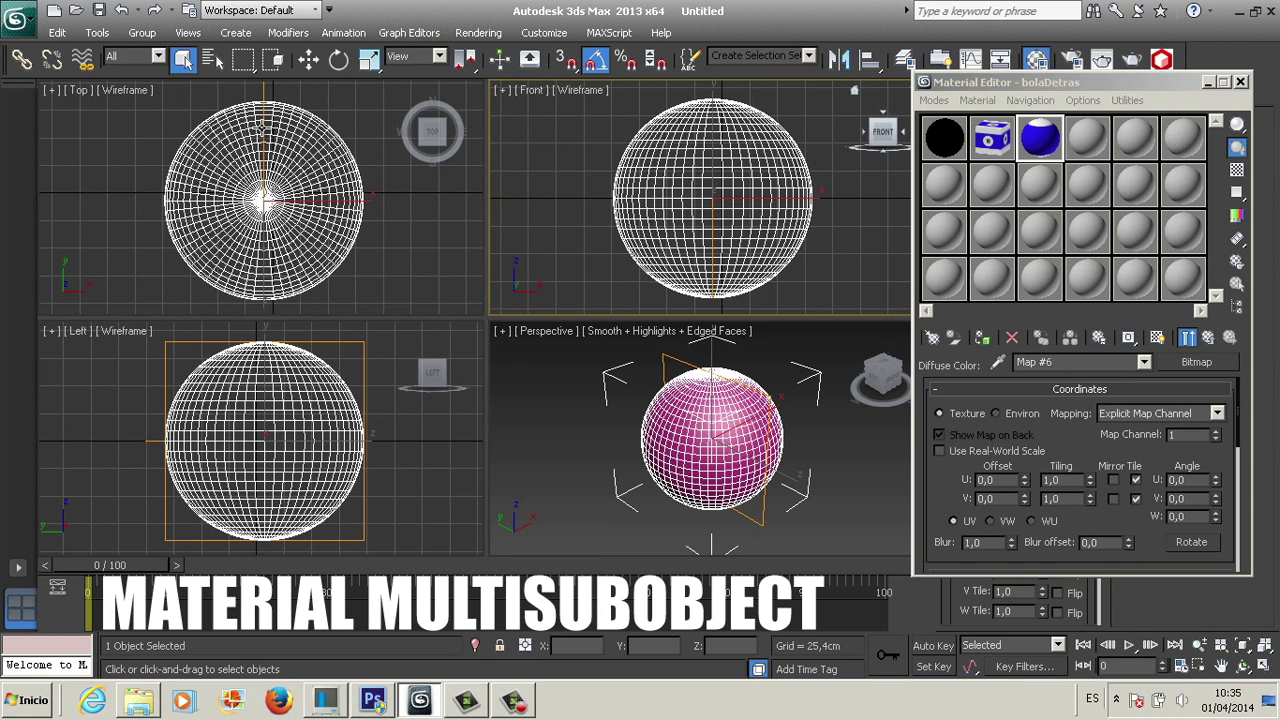
Step: Preview bolaDetras's striped texture on a cube, then return to the bola material
drag(1237, 124, 1192, 126)
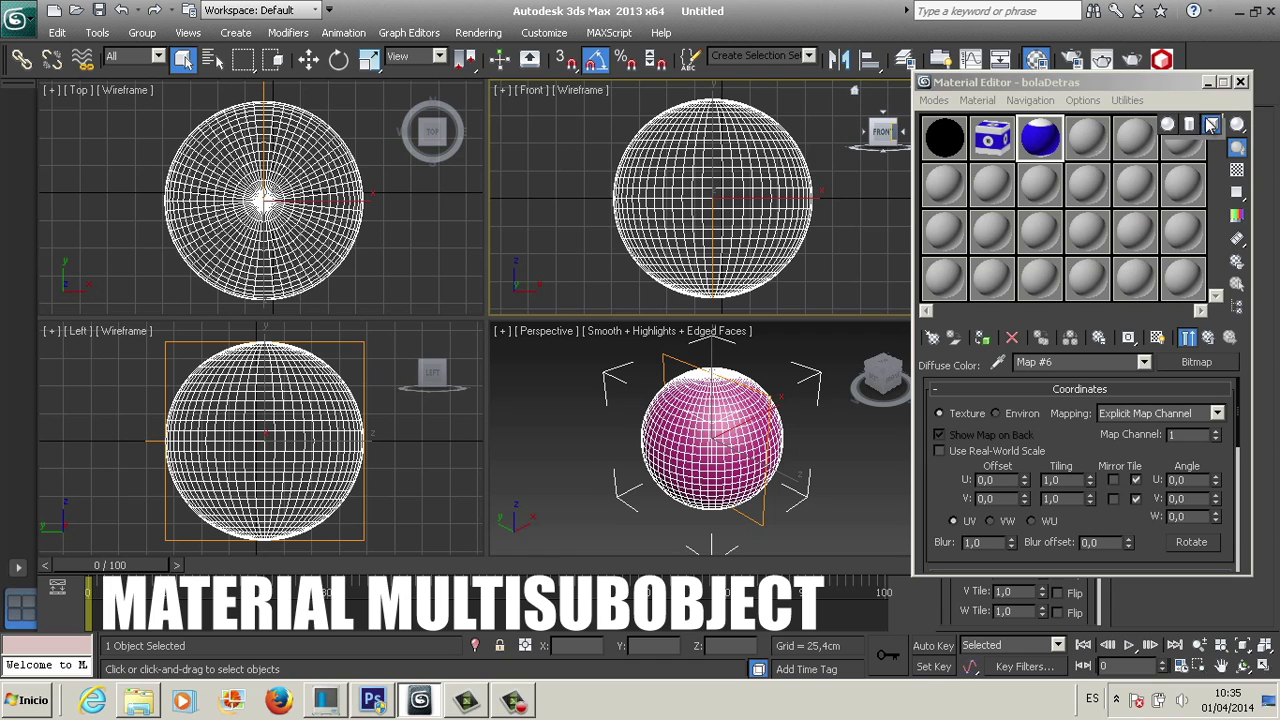
double_click(1043, 140)
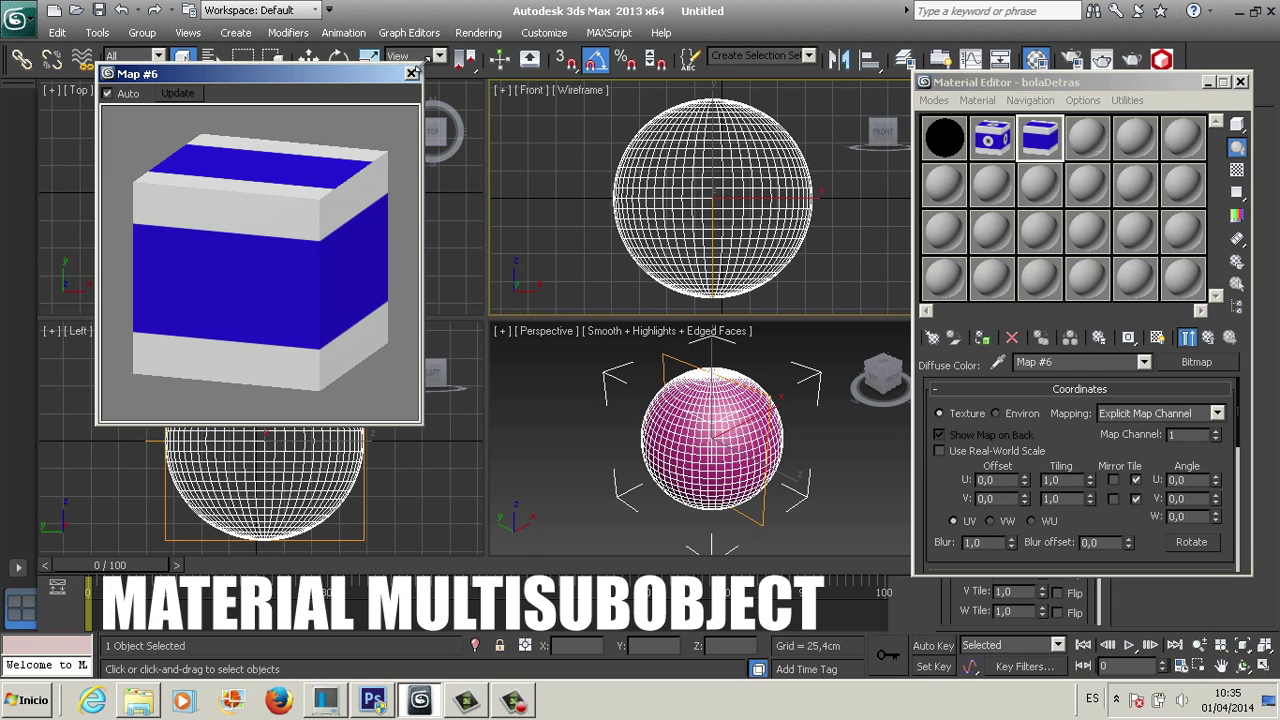
click(411, 73)
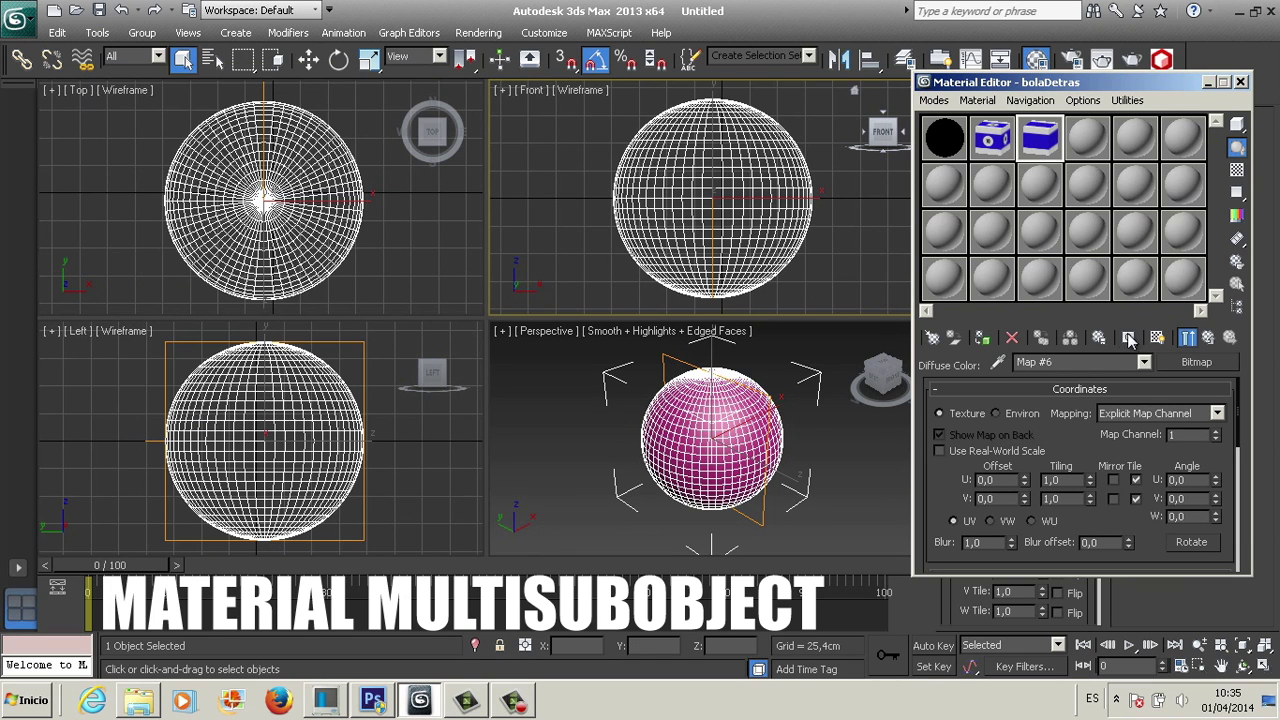
click(1143, 362)
click(1130, 380)
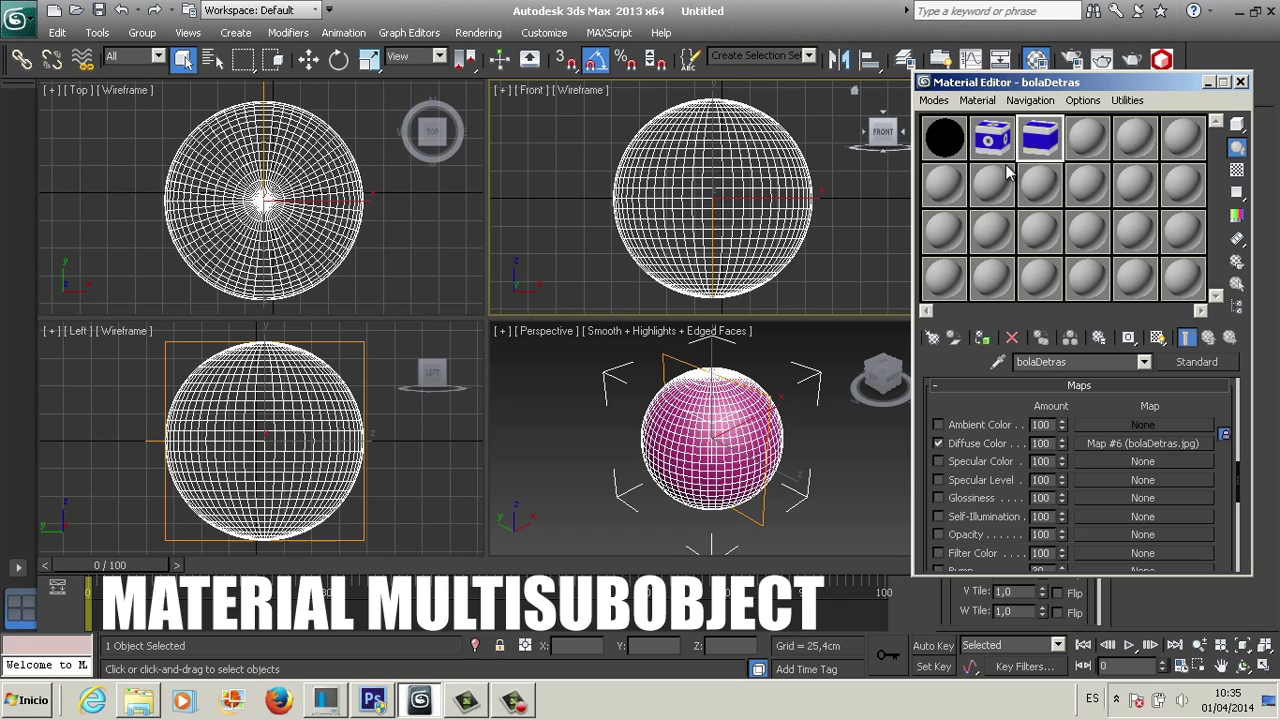
click(944, 143)
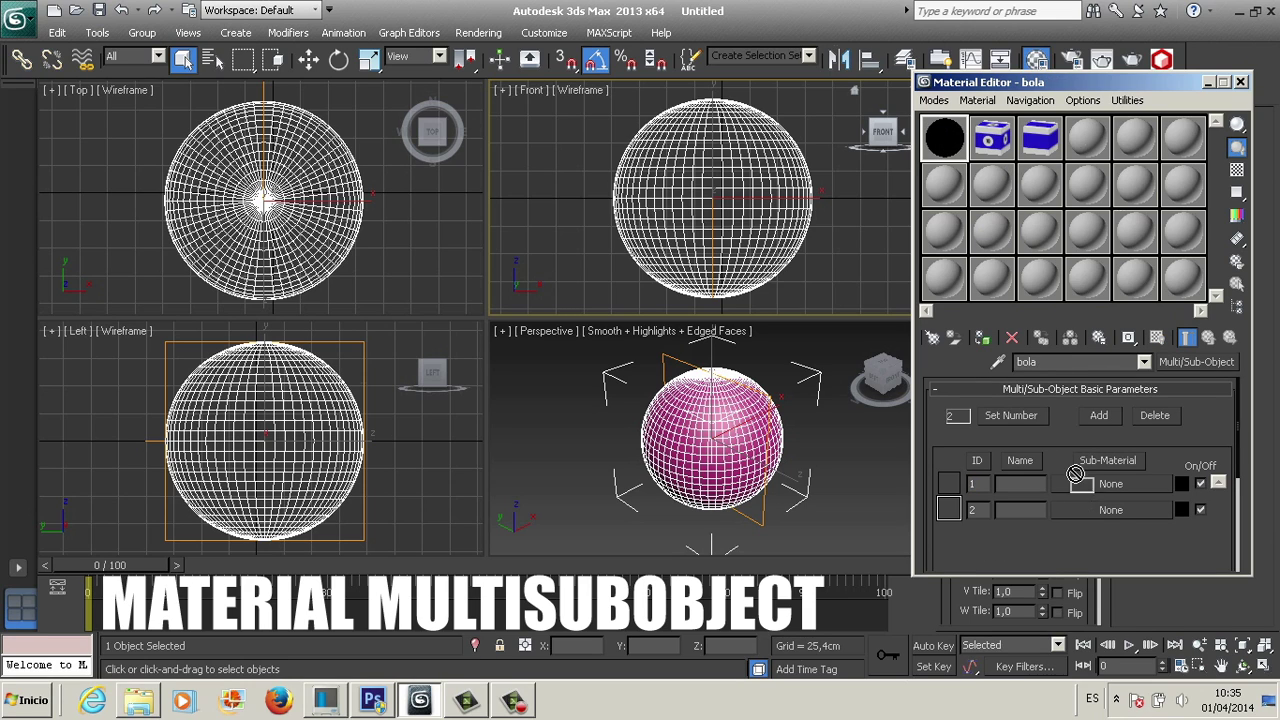
Step: Drop bolaDelante and bolaDetras into bola as instanced sub-materials 1 and 2
drag(1075, 473, 1071, 479)
click(1043, 380)
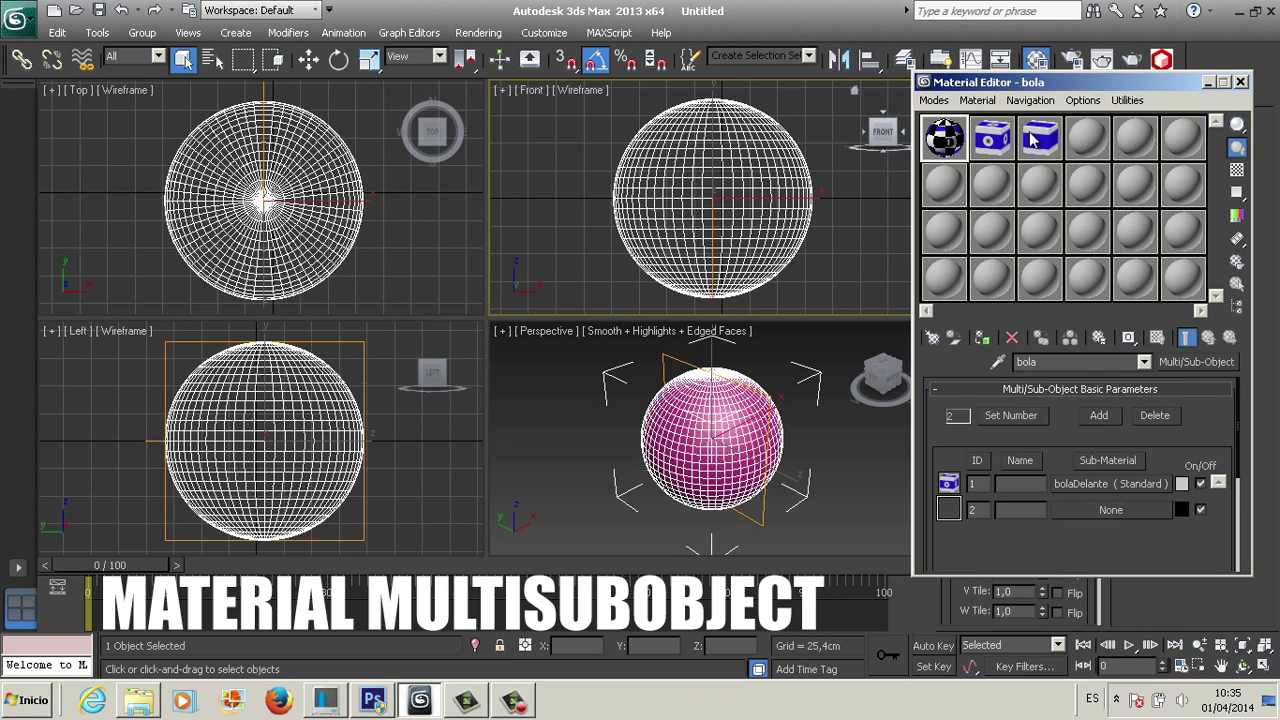
drag(1033, 141, 1083, 430)
drag(1081, 499, 1081, 511)
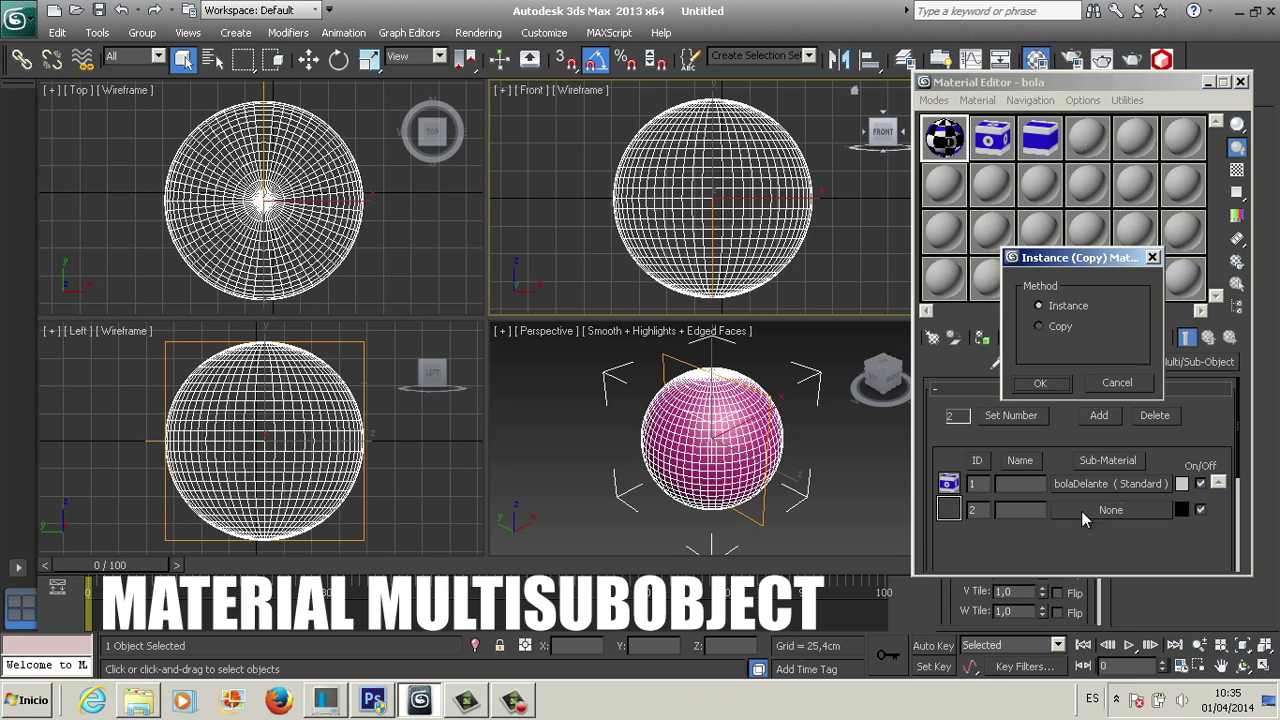
click(1042, 383)
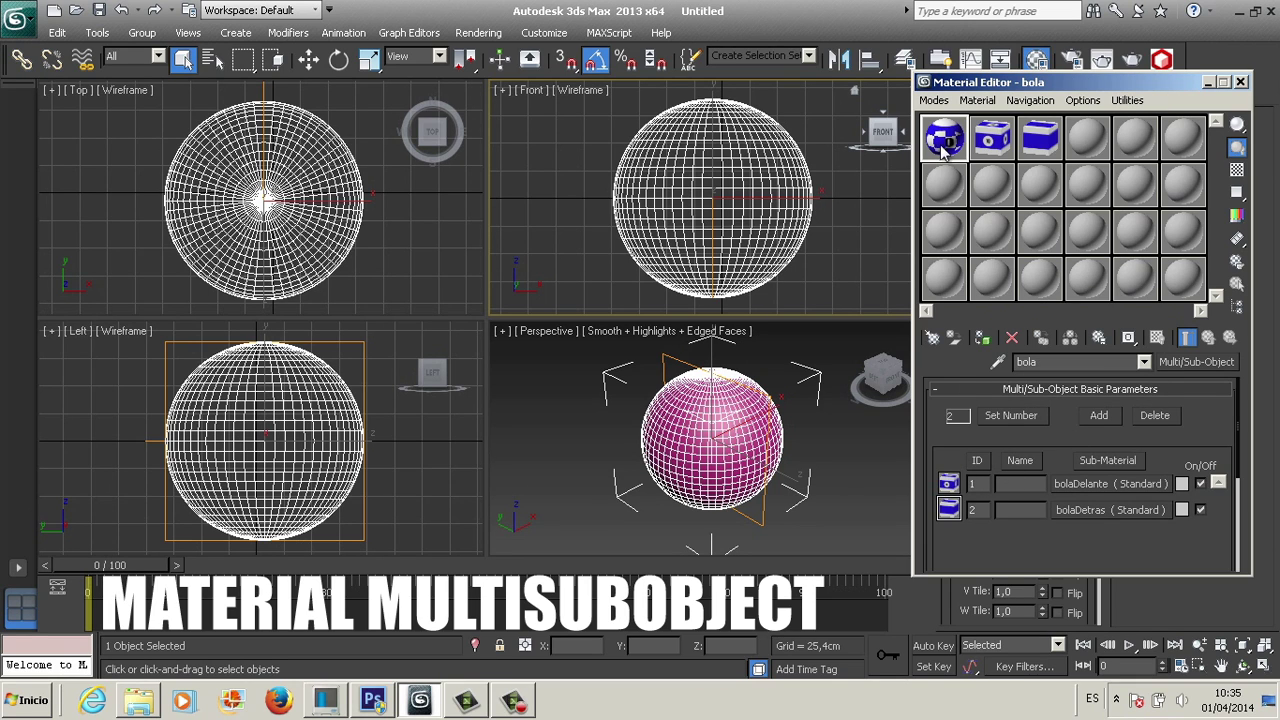
Step: Return to the bola Multi/Sub-Object material and assign it to the sphere
key(ctrl+r)
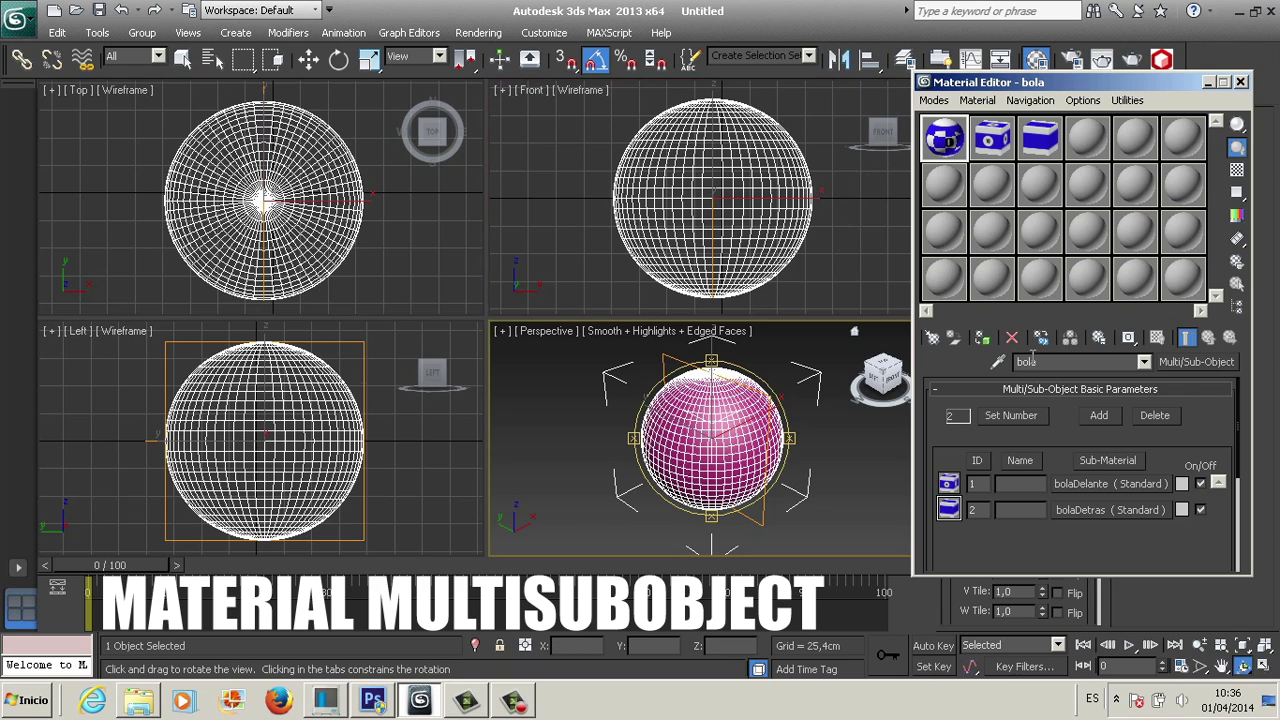
click(995, 145)
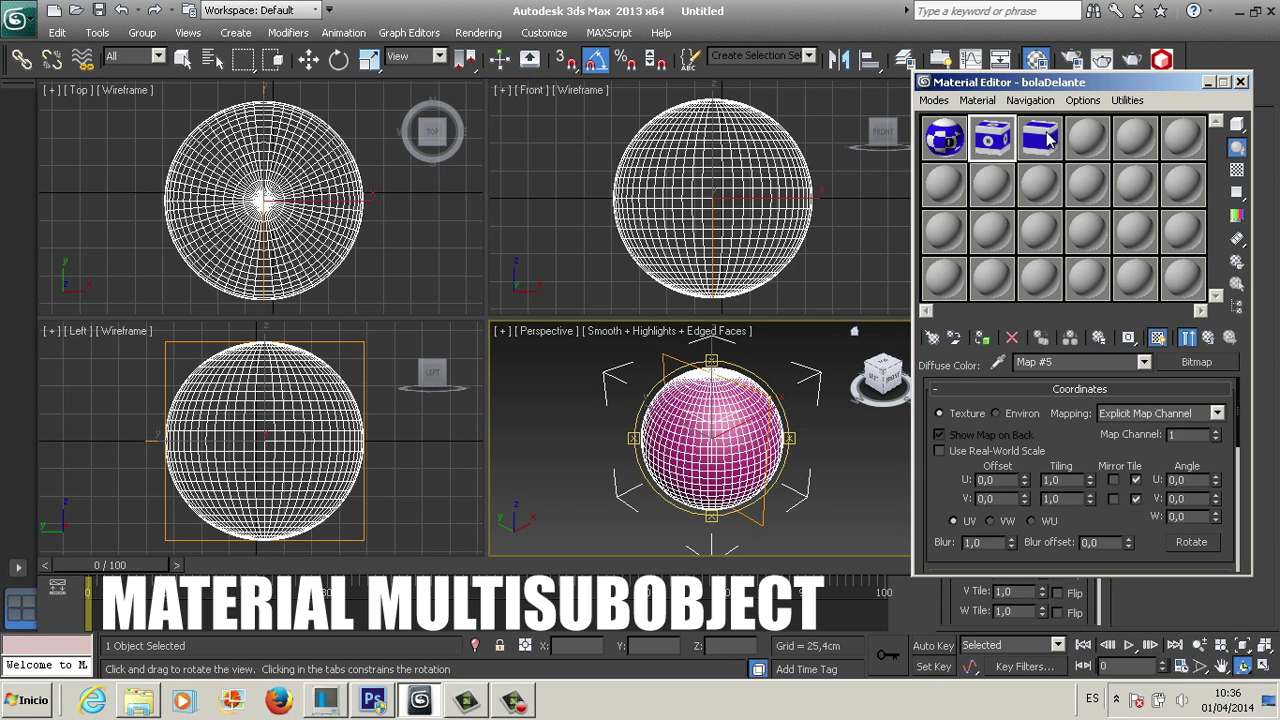
click(1208, 337)
click(945, 145)
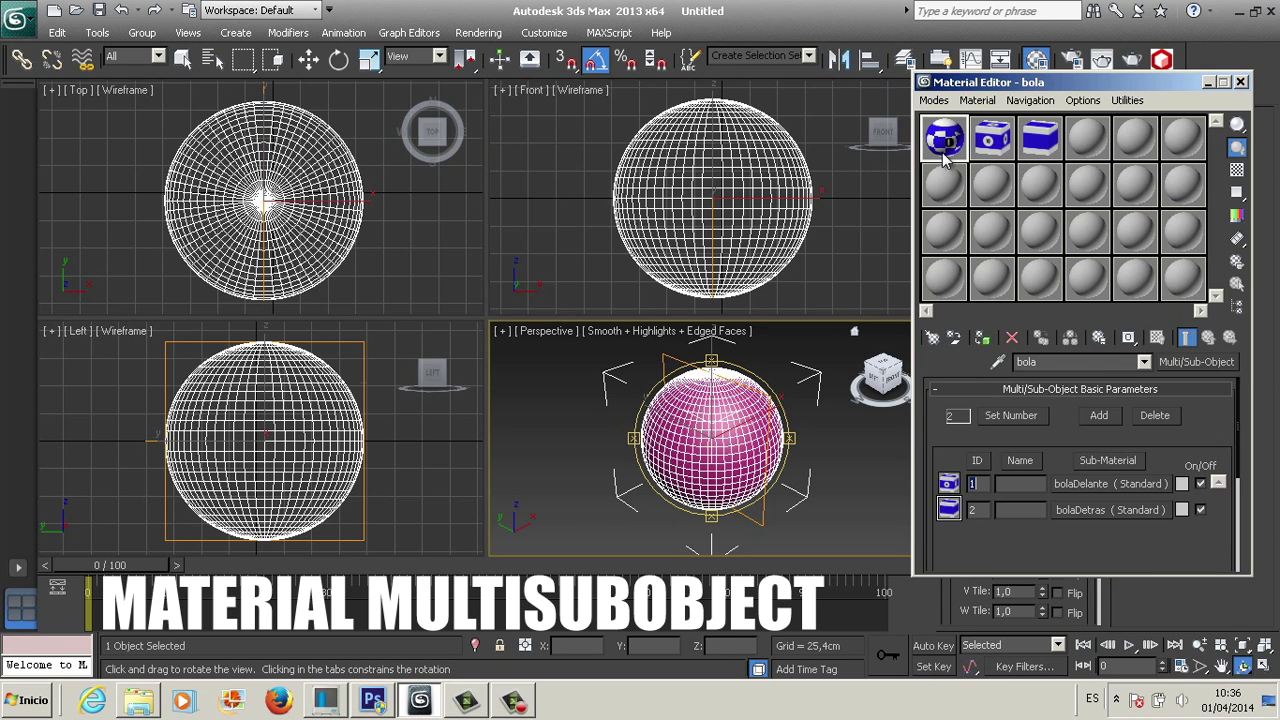
click(983, 338)
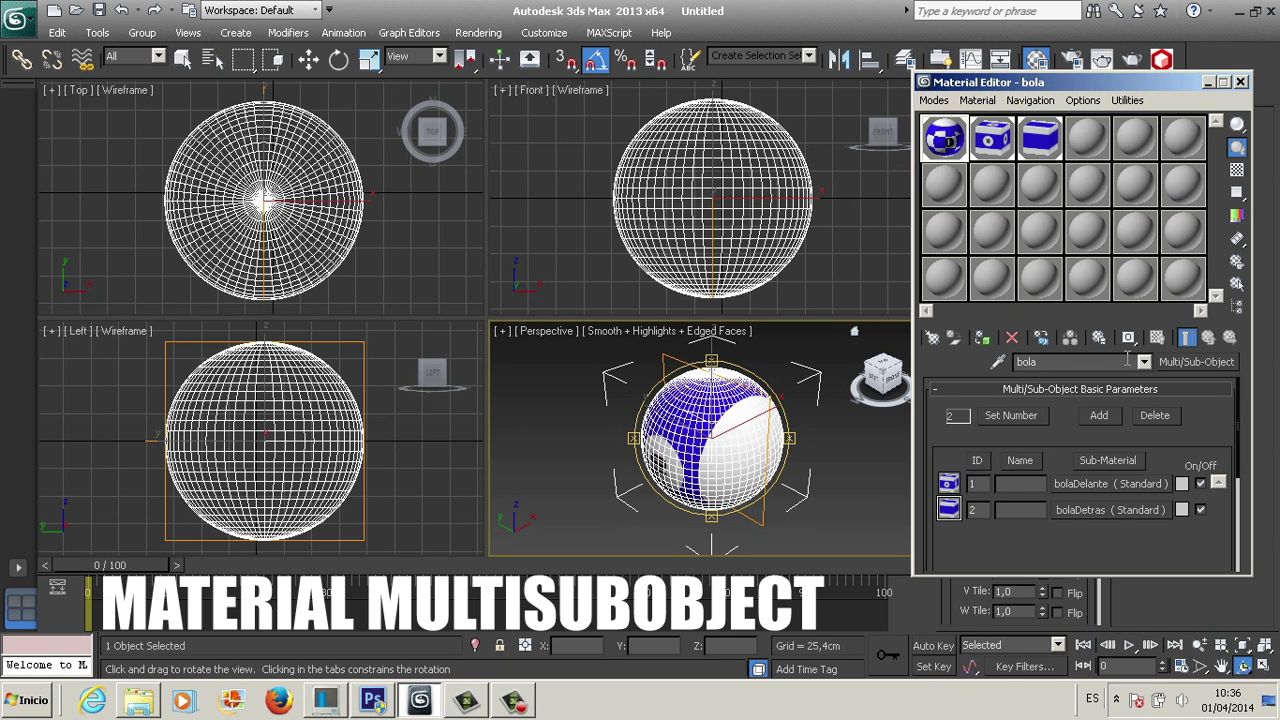
Step: Rotate the UVW Map gizmo 85° on X so the blue band circles the ball
click(1264, 665)
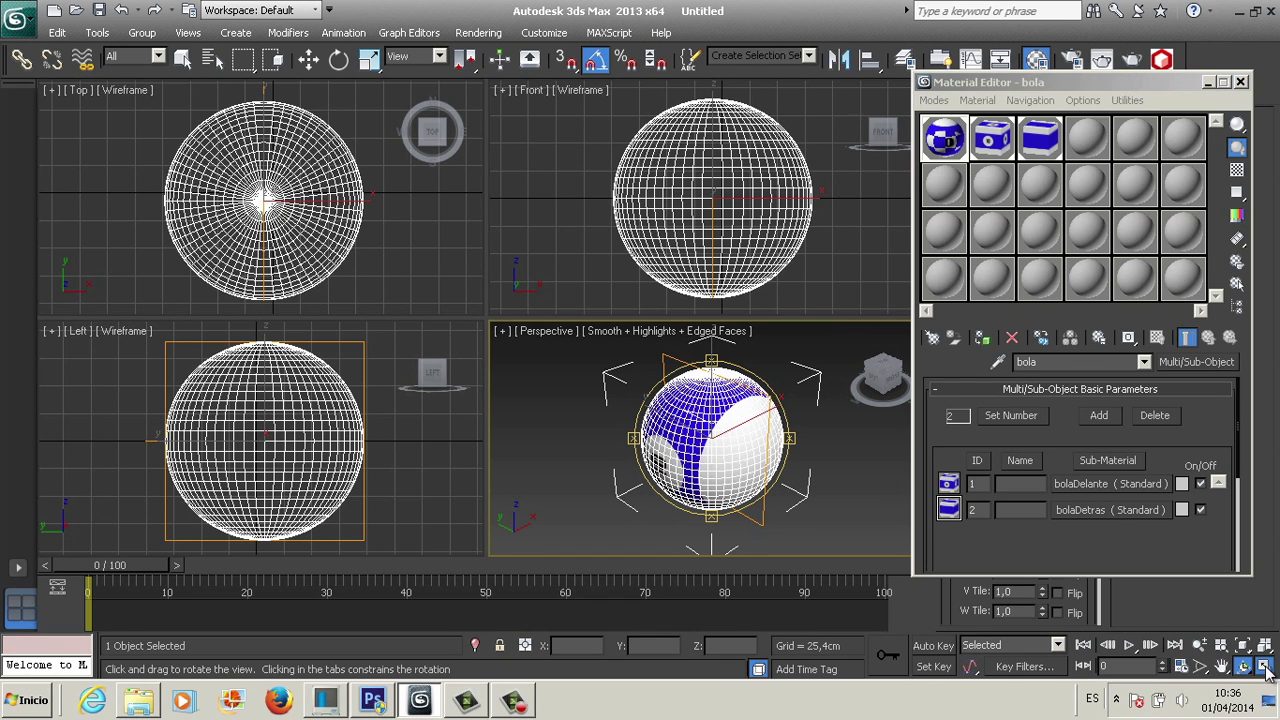
click(1241, 82)
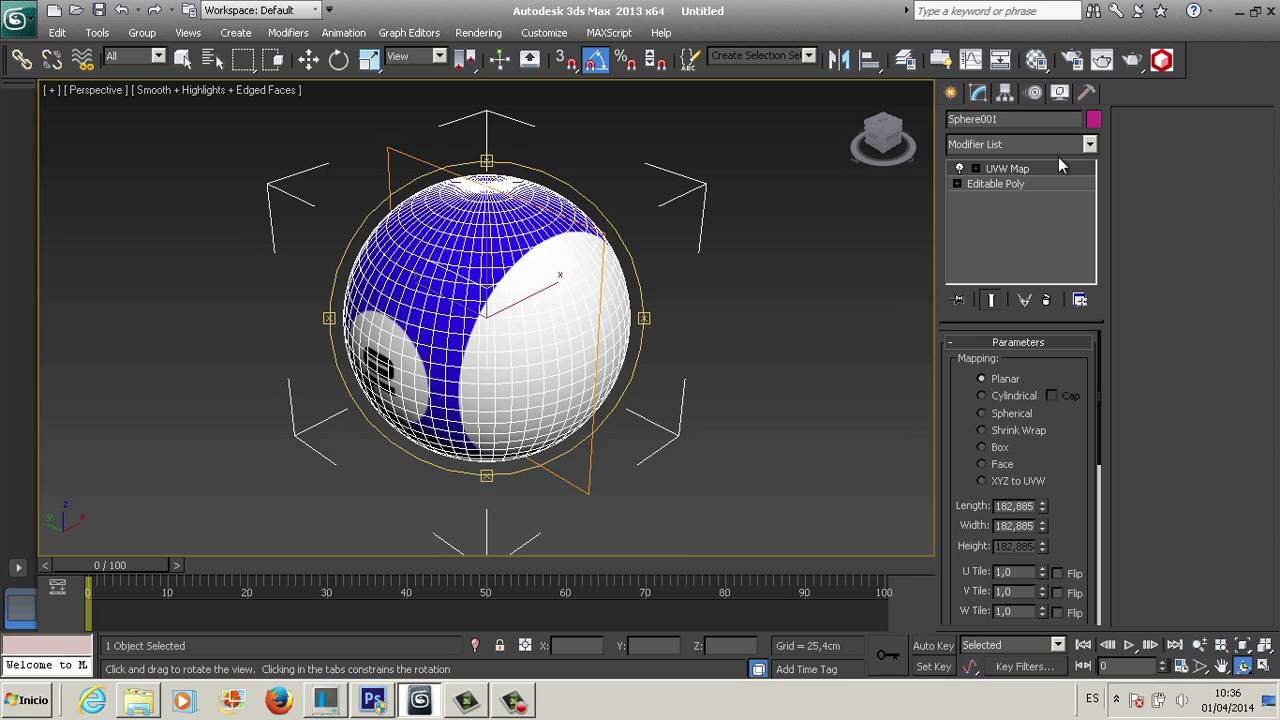
click(975, 170)
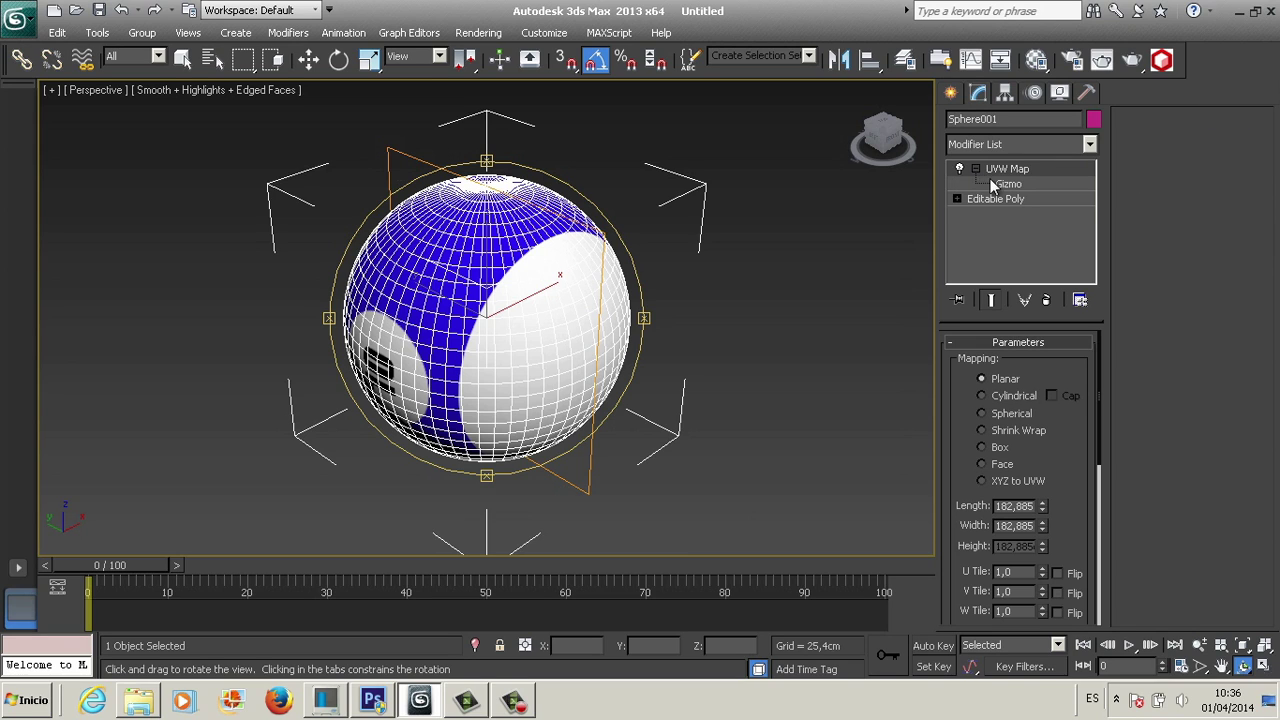
click(995, 184)
click(340, 60)
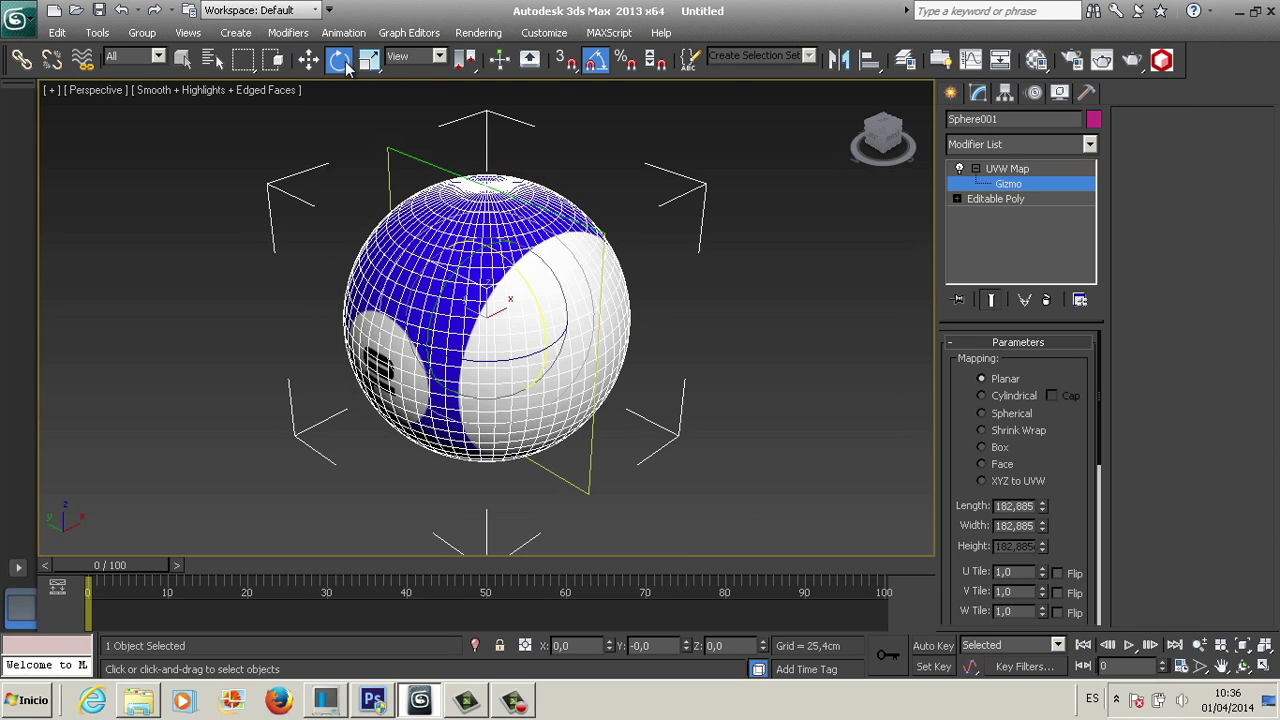
drag(513, 267, 540, 346)
click(1045, 168)
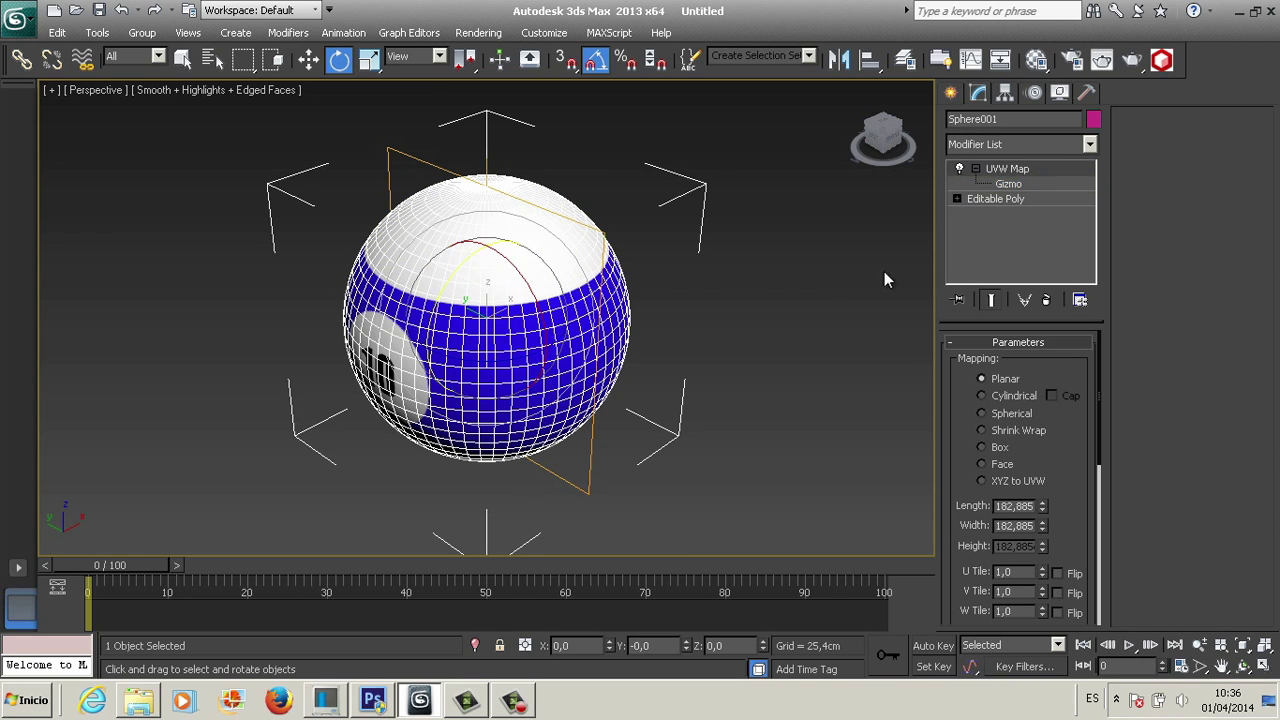
Step: Reselect the sphere, turn off edged faces, and orbit so the 10 faces front
click(714, 363)
click(503, 323)
click(1243, 665)
key(F4)
mouse_move(475, 361)
mouse_down()
mouse_move(474, 312)
mouse_move(357, 343)
mouse_move(586, 386)
mouse_move(820, 337)
mouse_move(788, 248)
mouse_move(563, 323)
mouse_move(606, 323)
mouse_move(579, 323)
mouse_up()
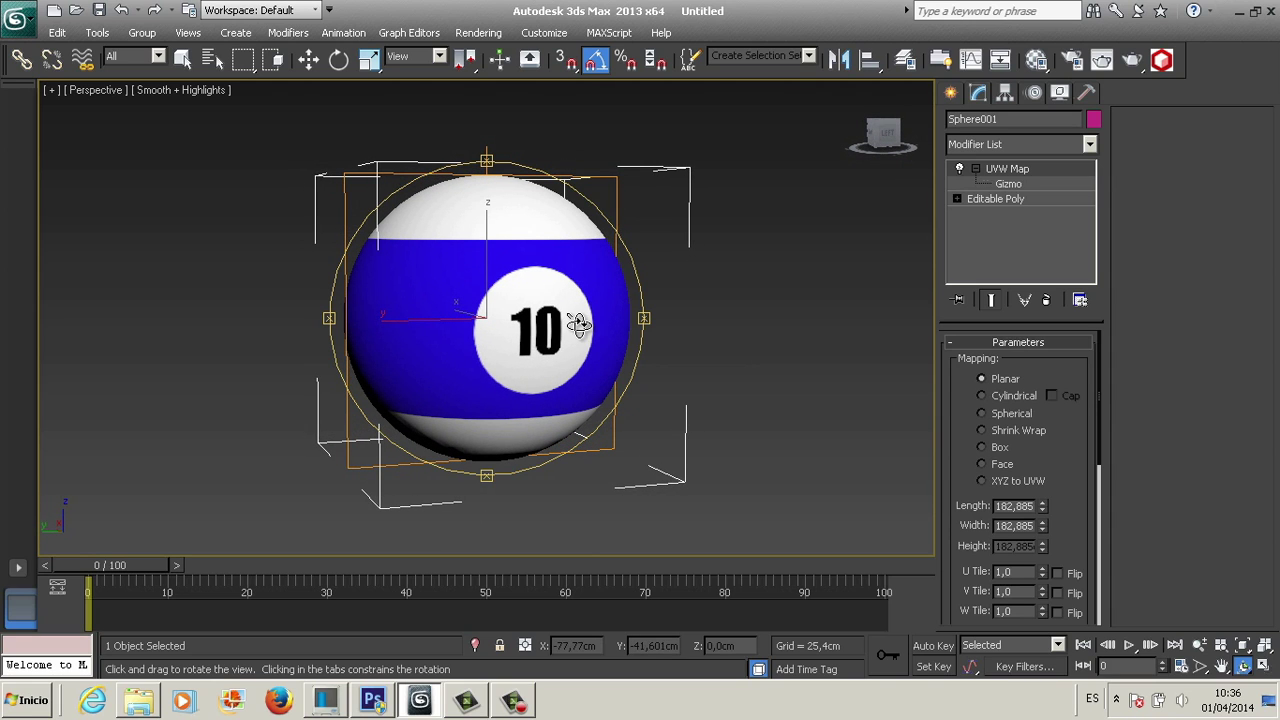
Step: Give the bolaDelante sub-material Specular Level 90 and Glossiness 50
click(1036, 59)
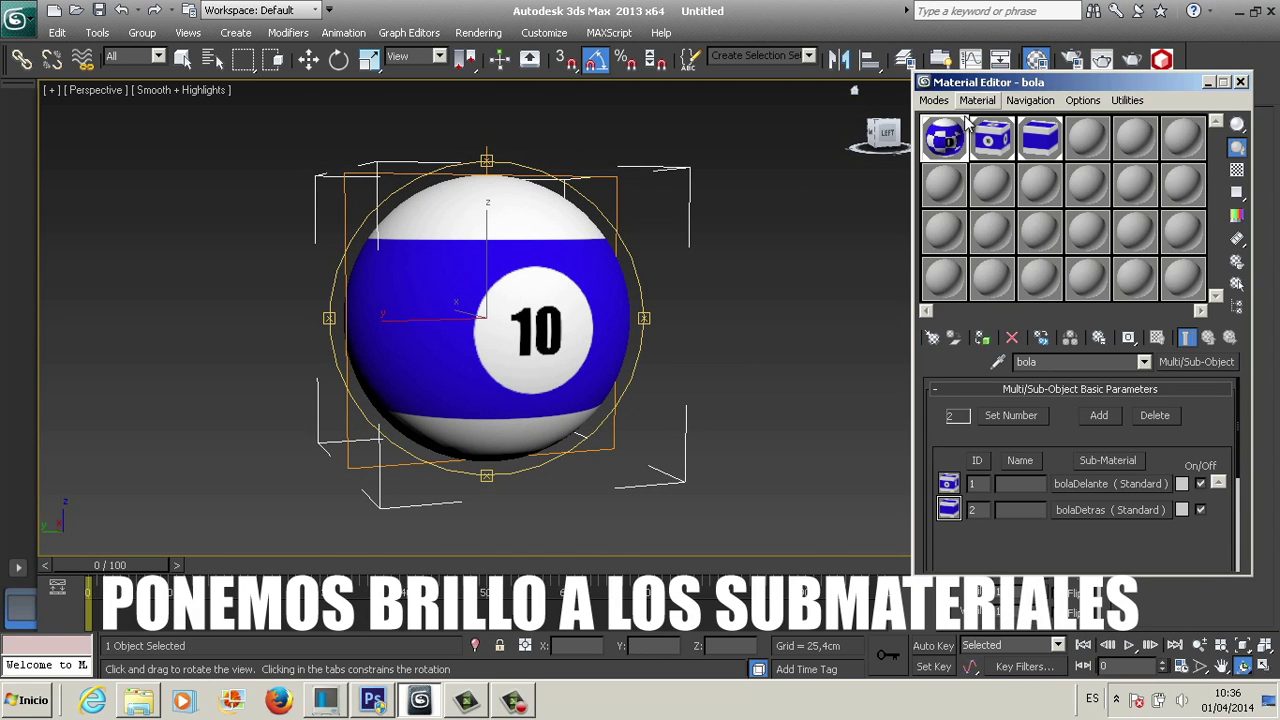
click(983, 142)
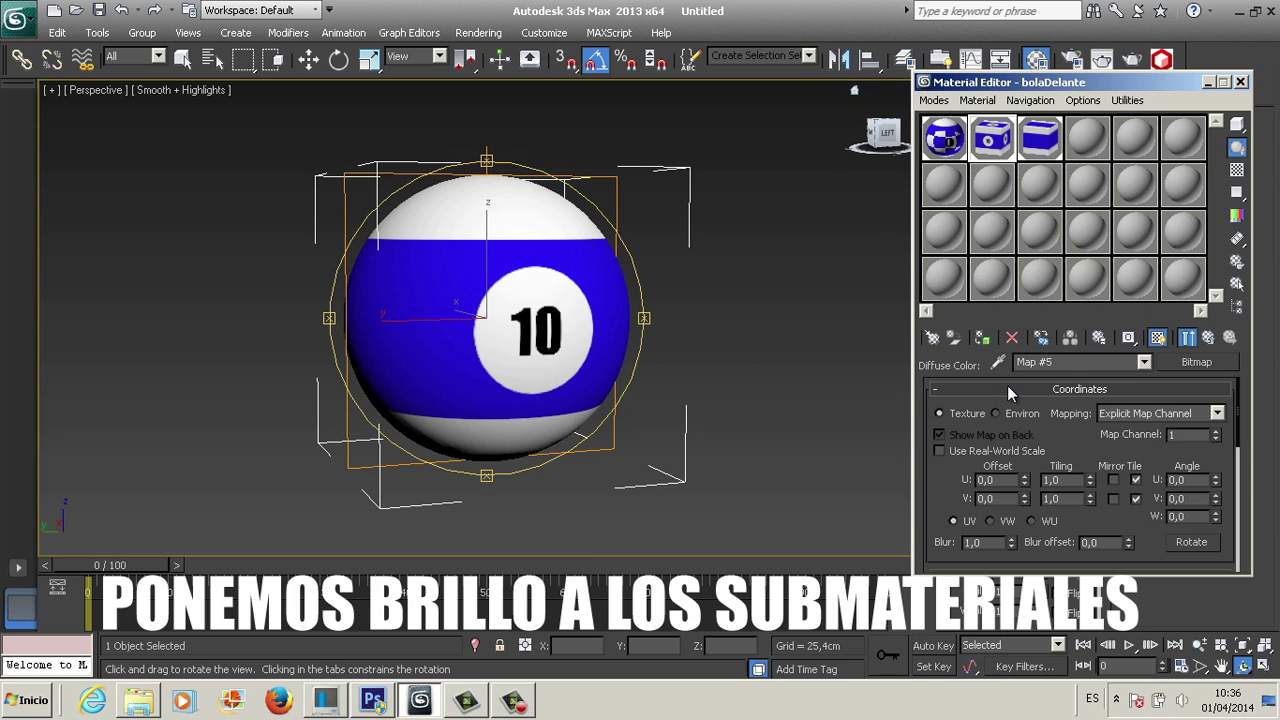
click(1142, 364)
click(1074, 378)
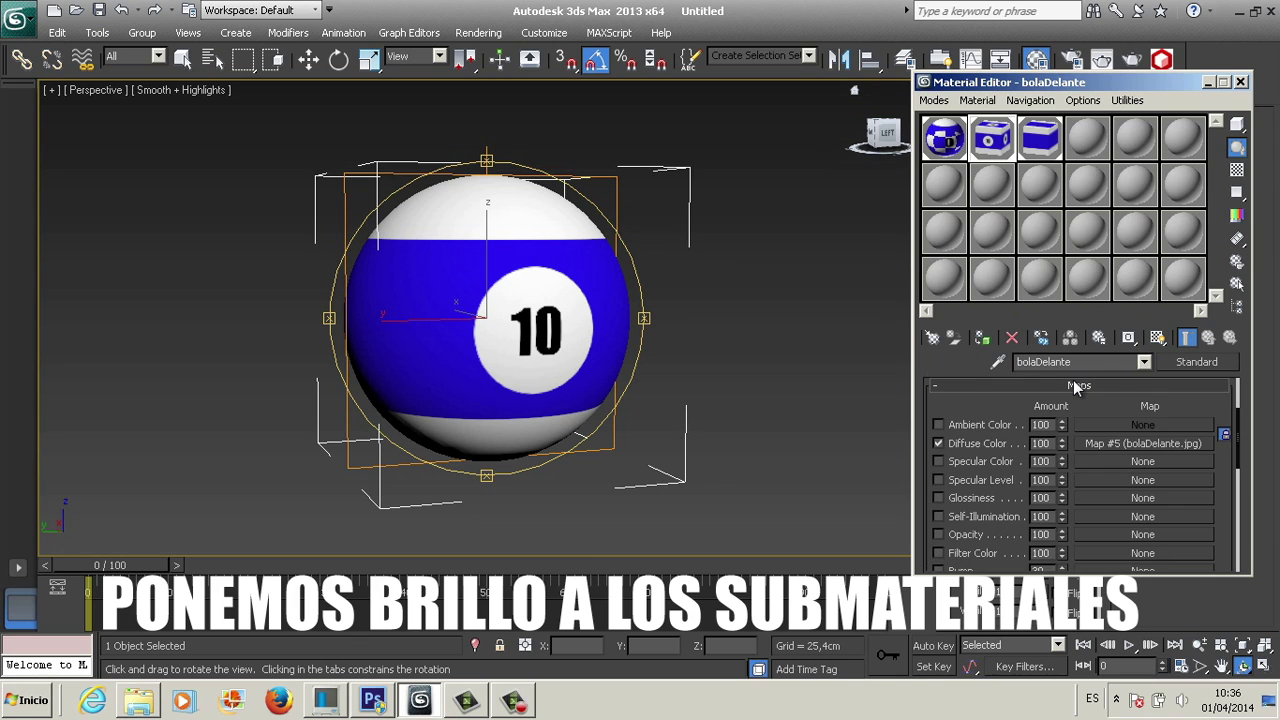
click(1075, 384)
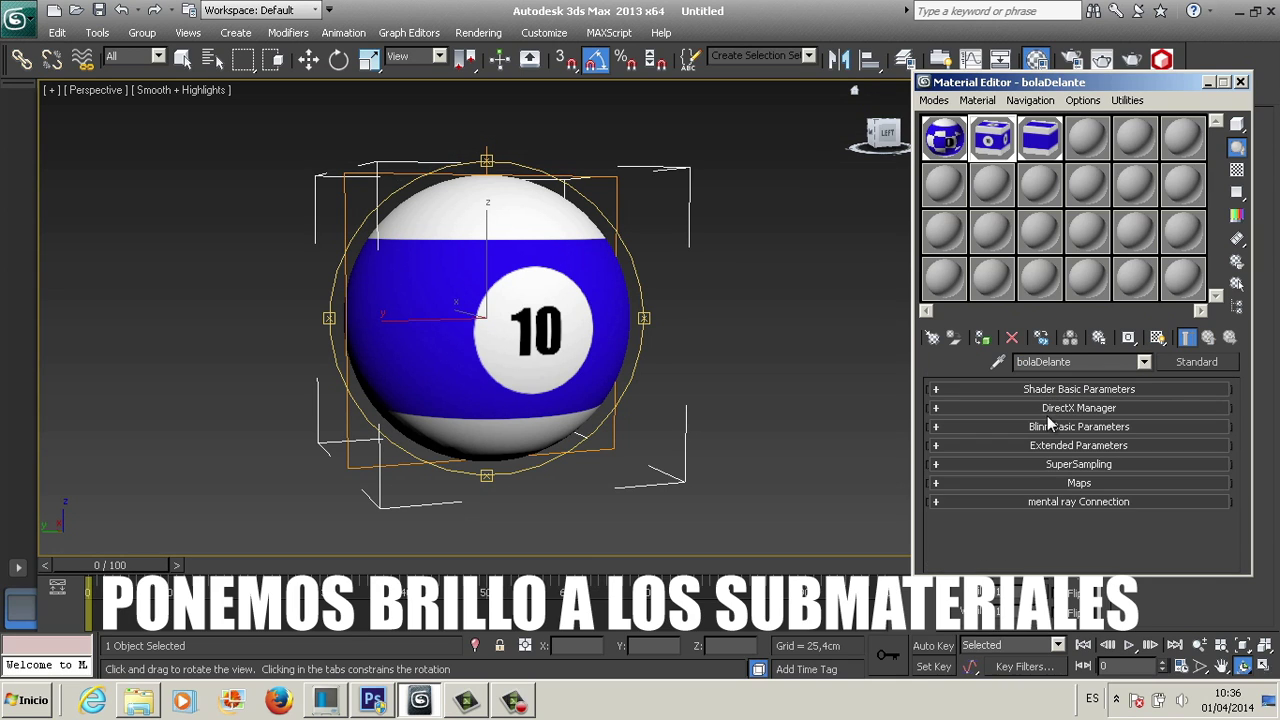
click(1048, 428)
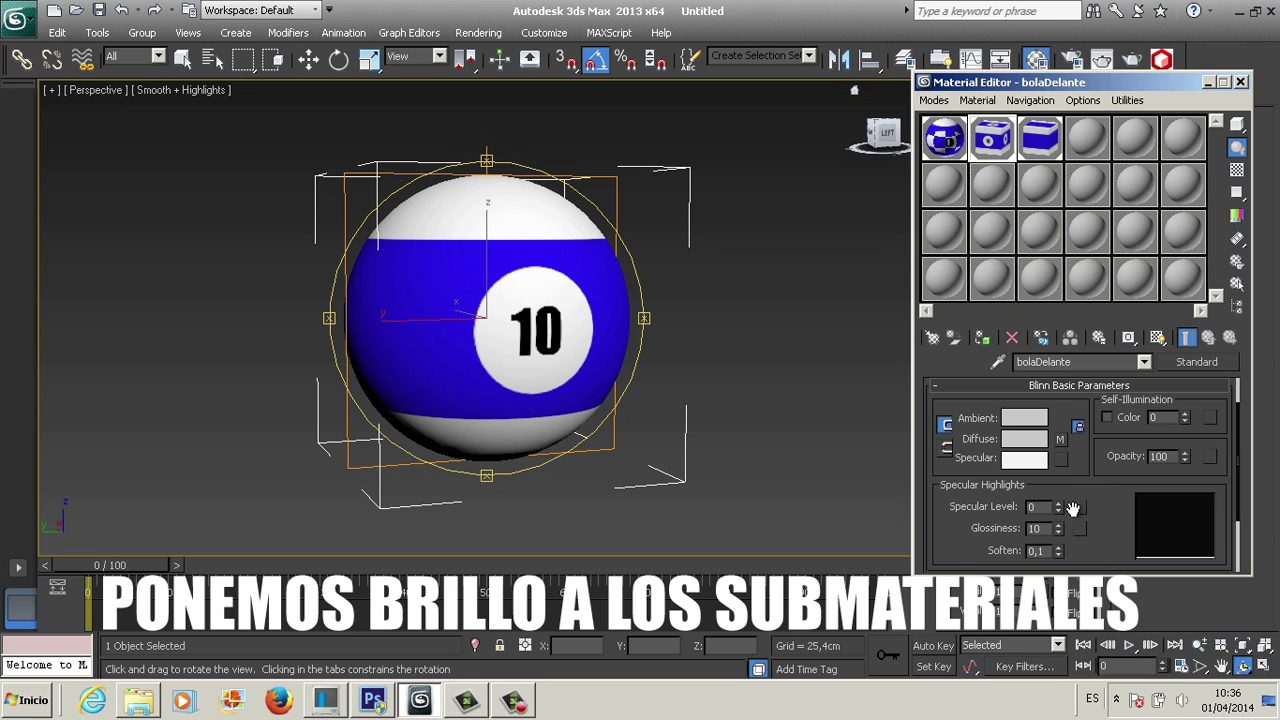
drag(1058, 506, 1054, 420)
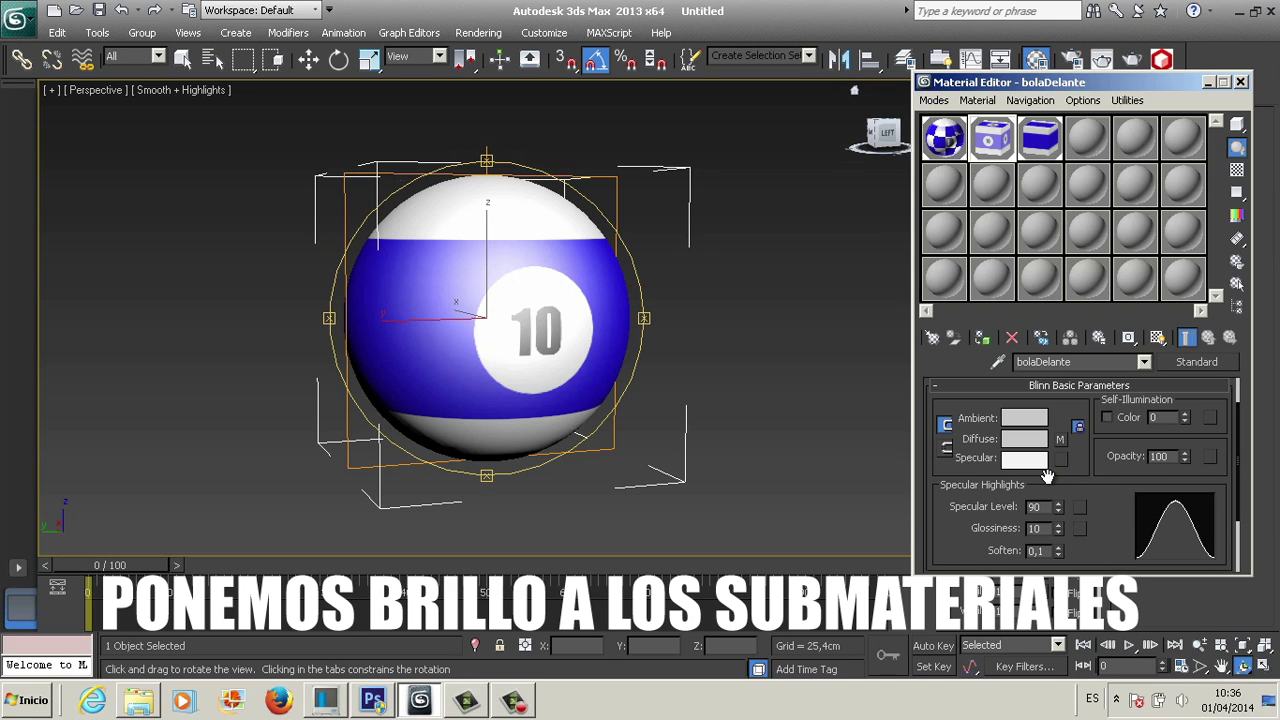
drag(1058, 537, 1054, 489)
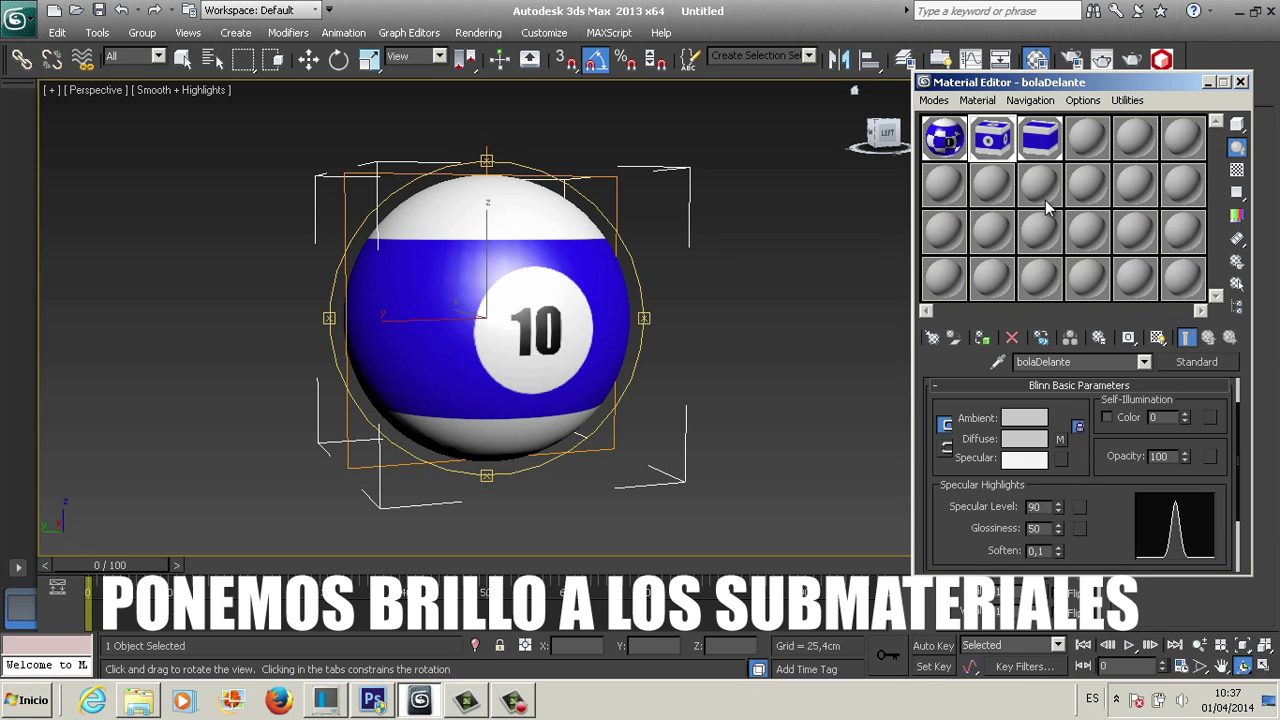
Step: Give the bolaDetras sub-material Specular Level 90 and Glossiness 50
click(1040, 140)
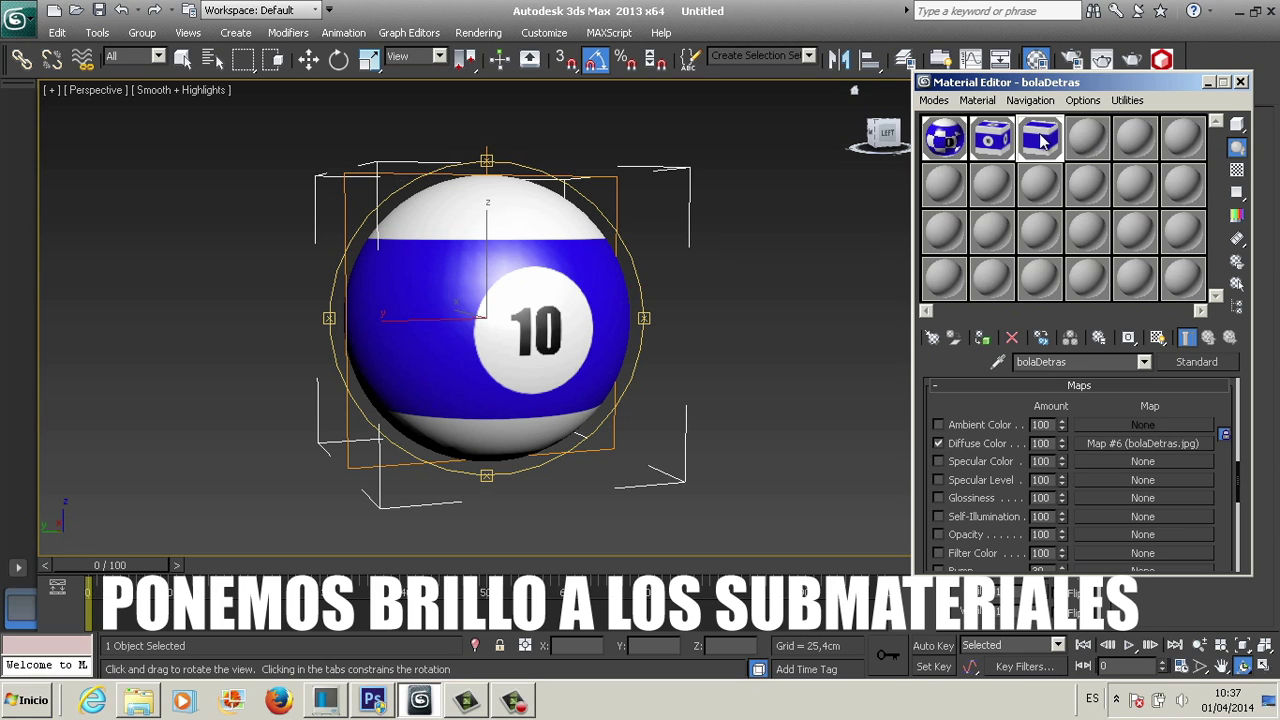
click(1068, 388)
scroll(1100, 445, up, 5)
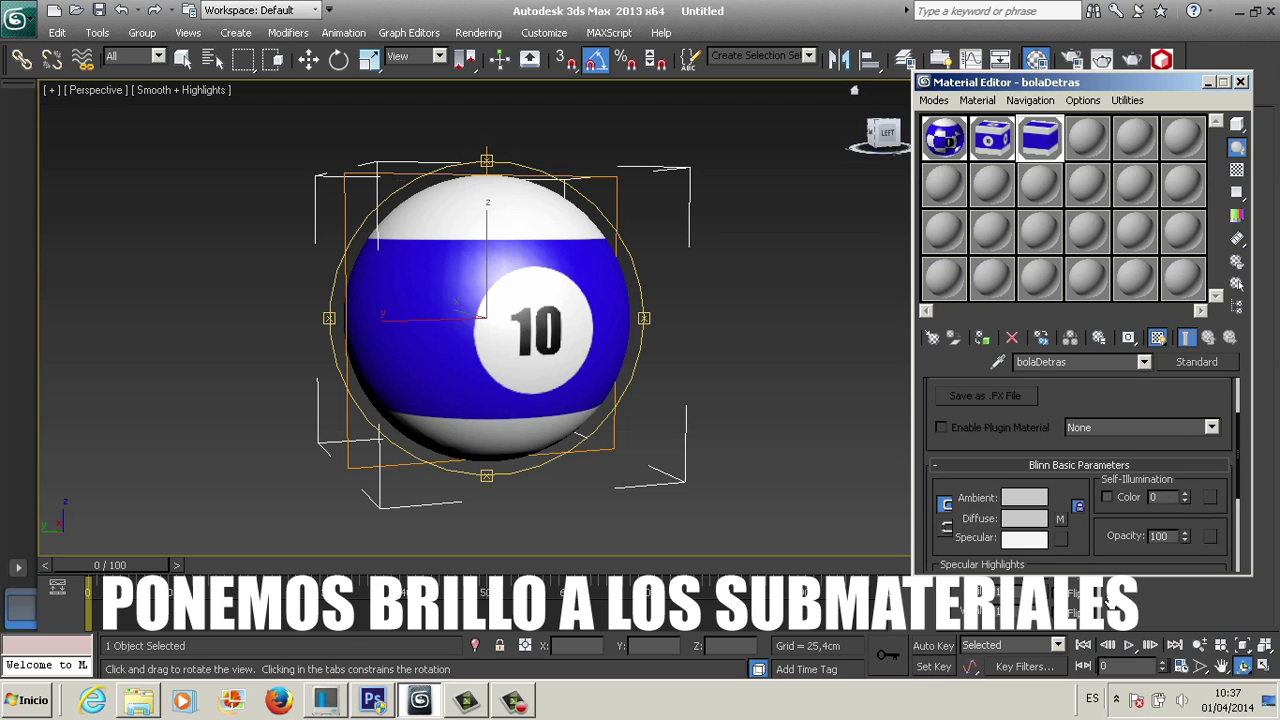
scroll(1100, 470, up, 2)
scroll(1090, 560, down, 4)
scroll(1090, 560, down, 1)
scroll(1088, 540, up, 5)
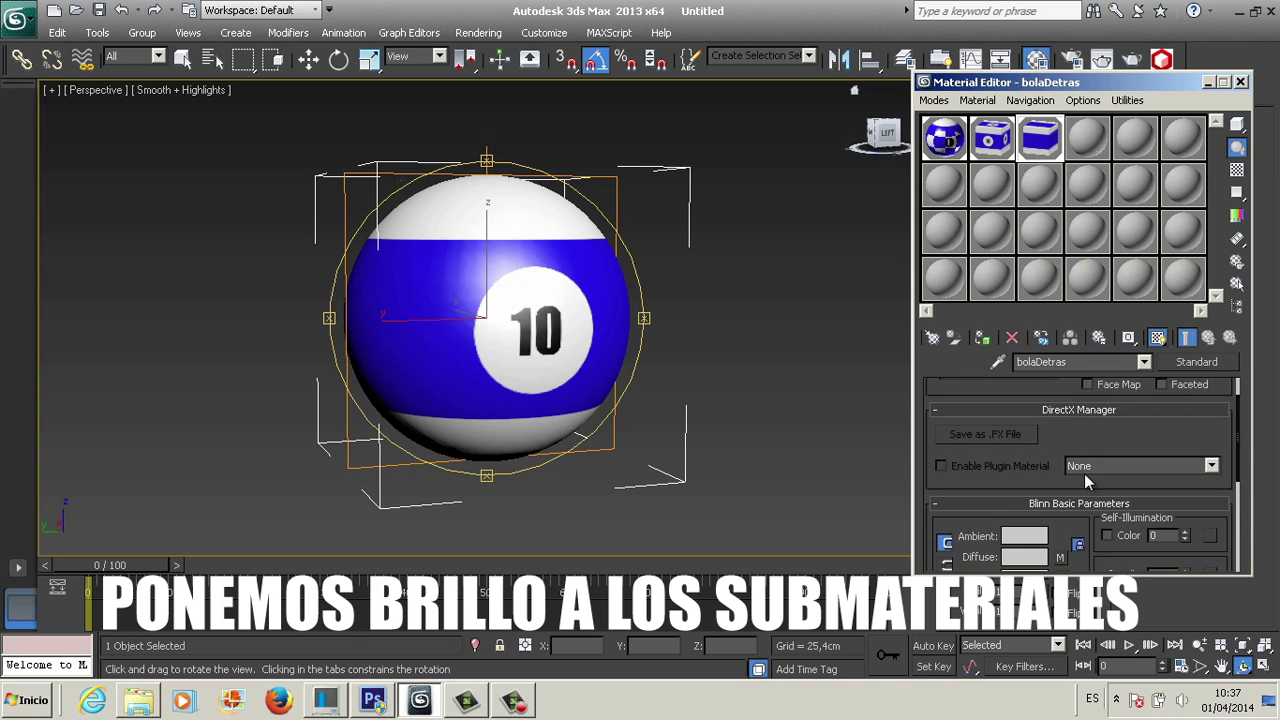
scroll(1103, 452, up, 1)
click(1105, 396)
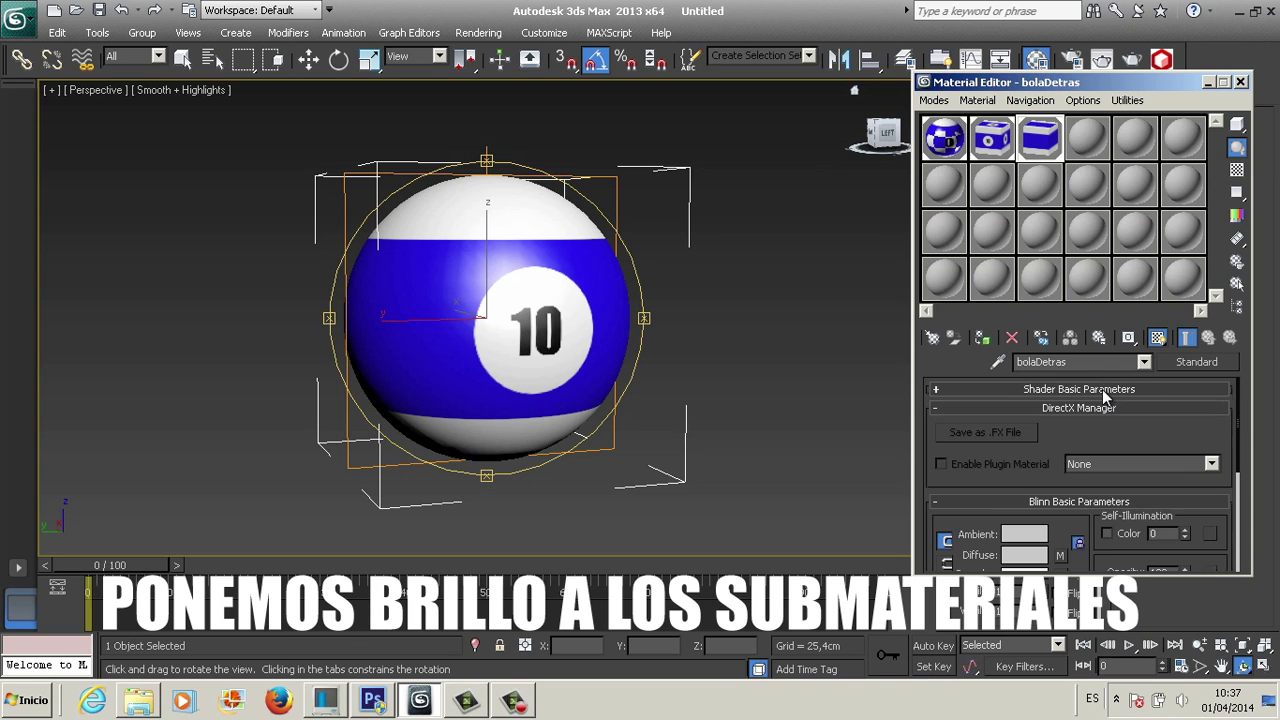
click(1097, 409)
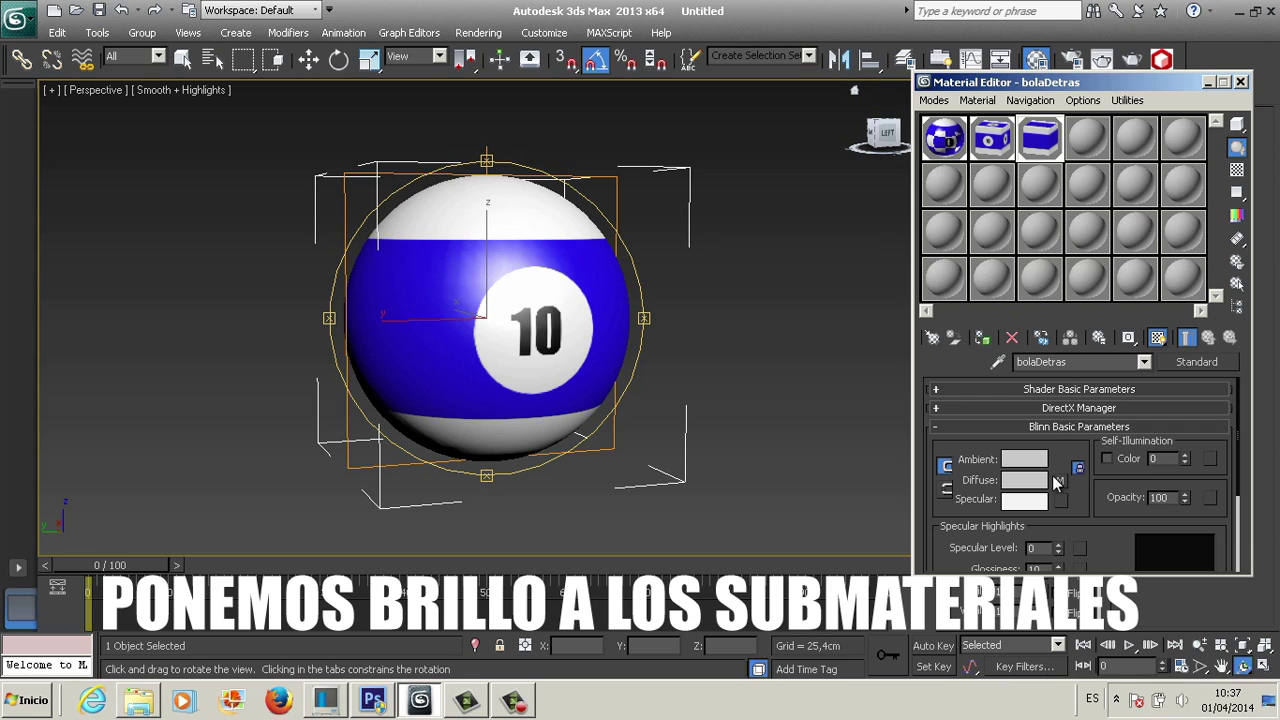
scroll(1105, 555, down, 3)
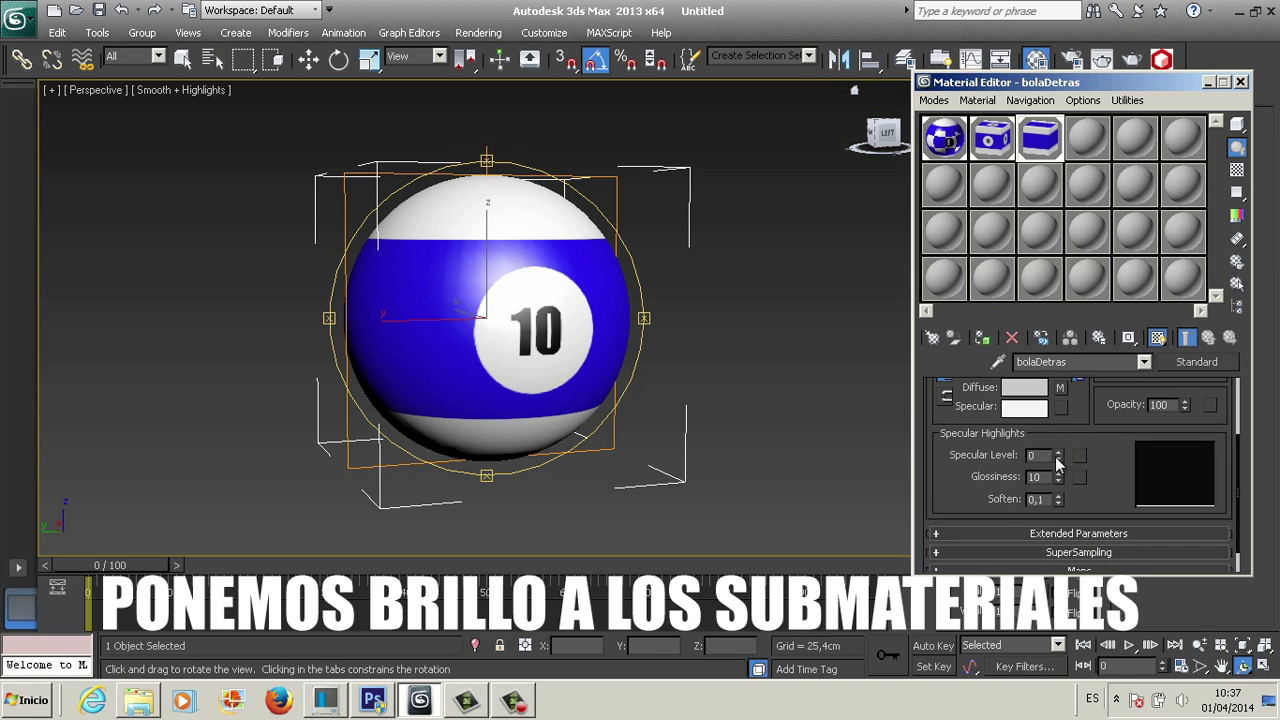
double_click(1033, 477)
key(Return)
text(50)
key(Return)
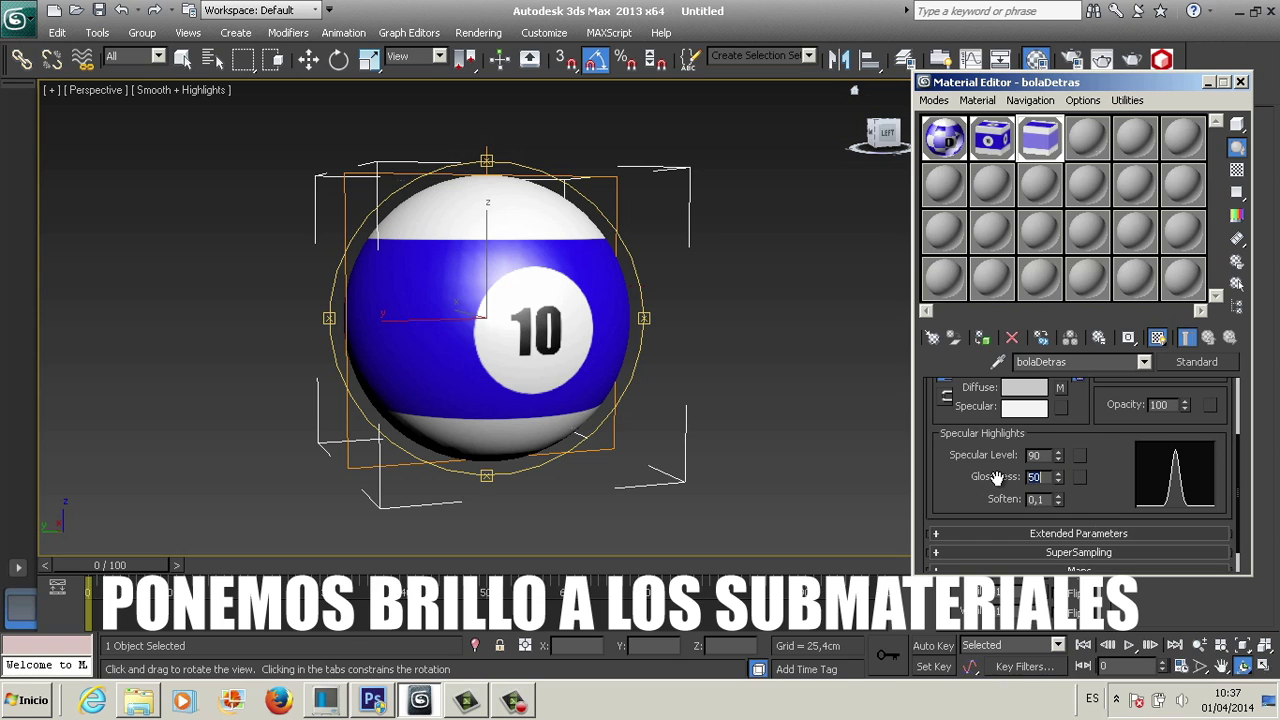
Step: Compare both sub-materials, close the Material Editor, and render the Perspective view
click(1005, 145)
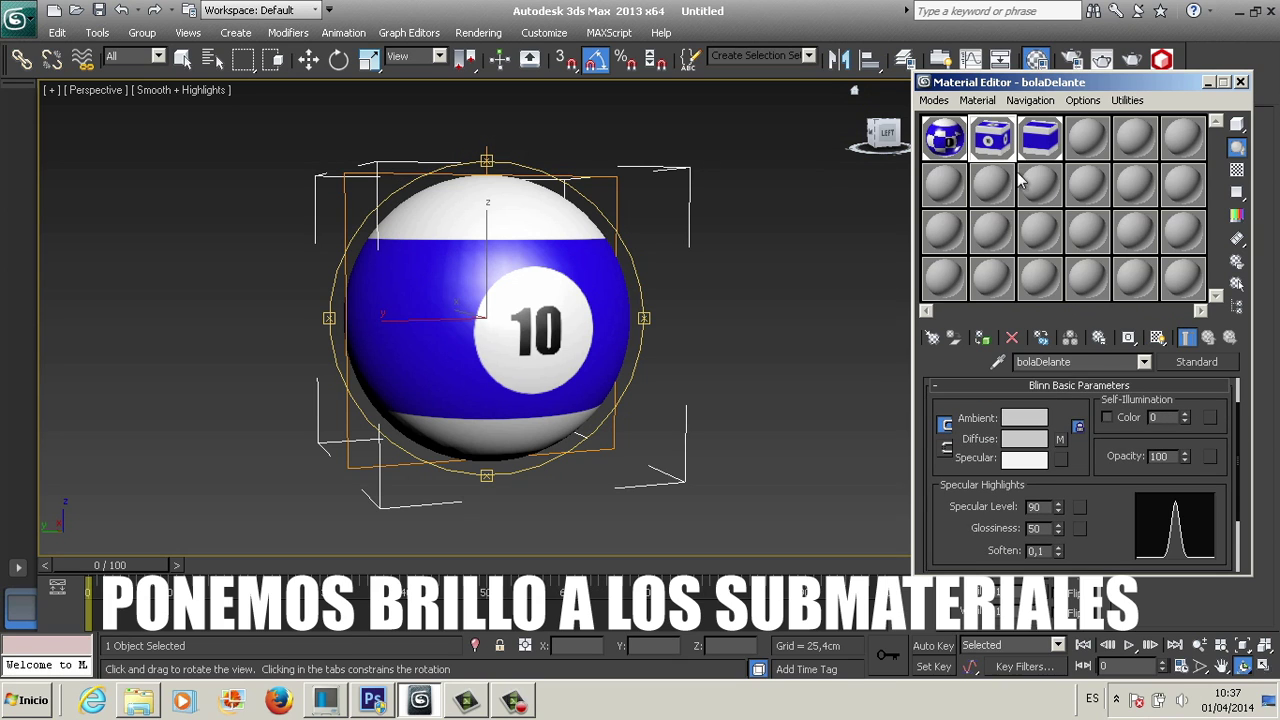
click(1038, 137)
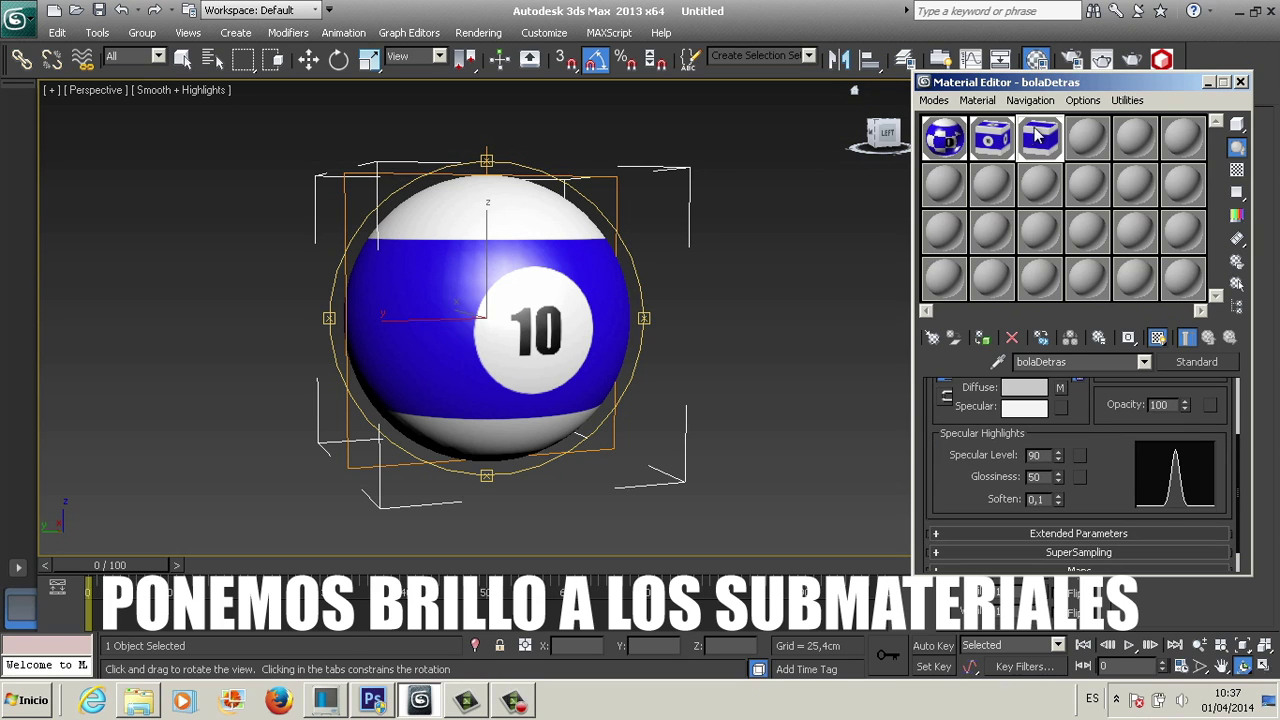
click(1240, 82)
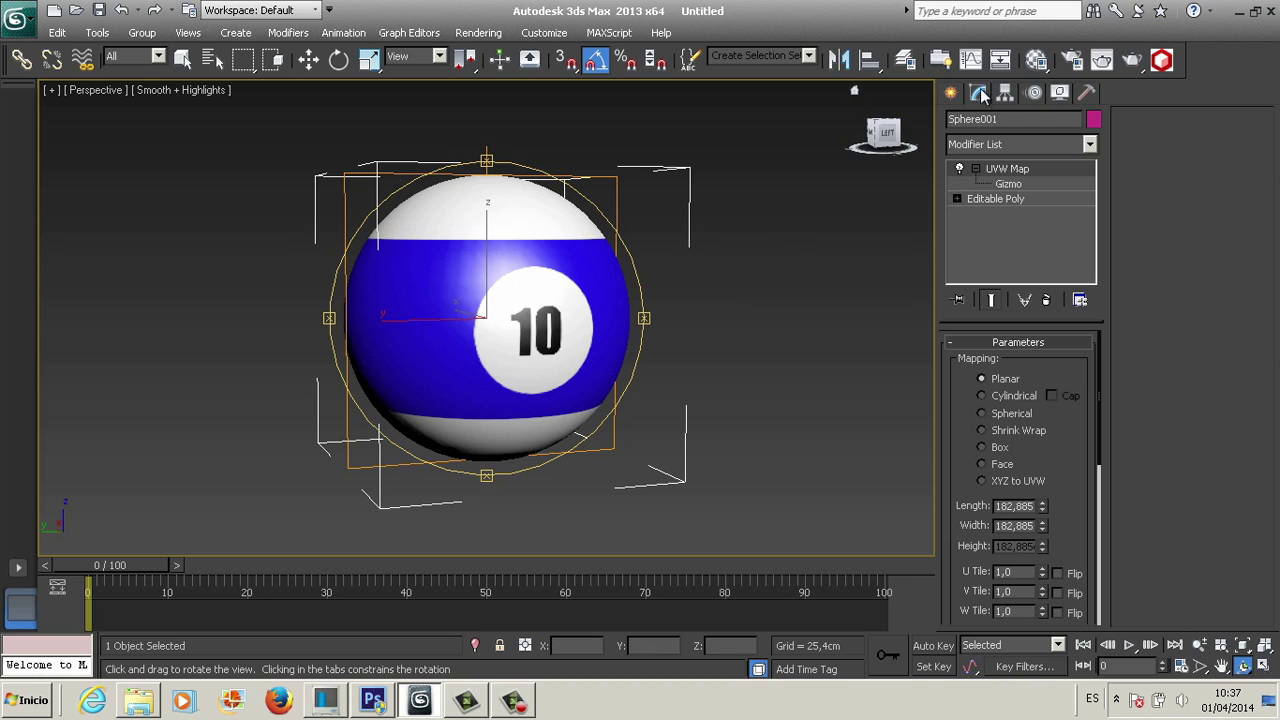
click(1131, 62)
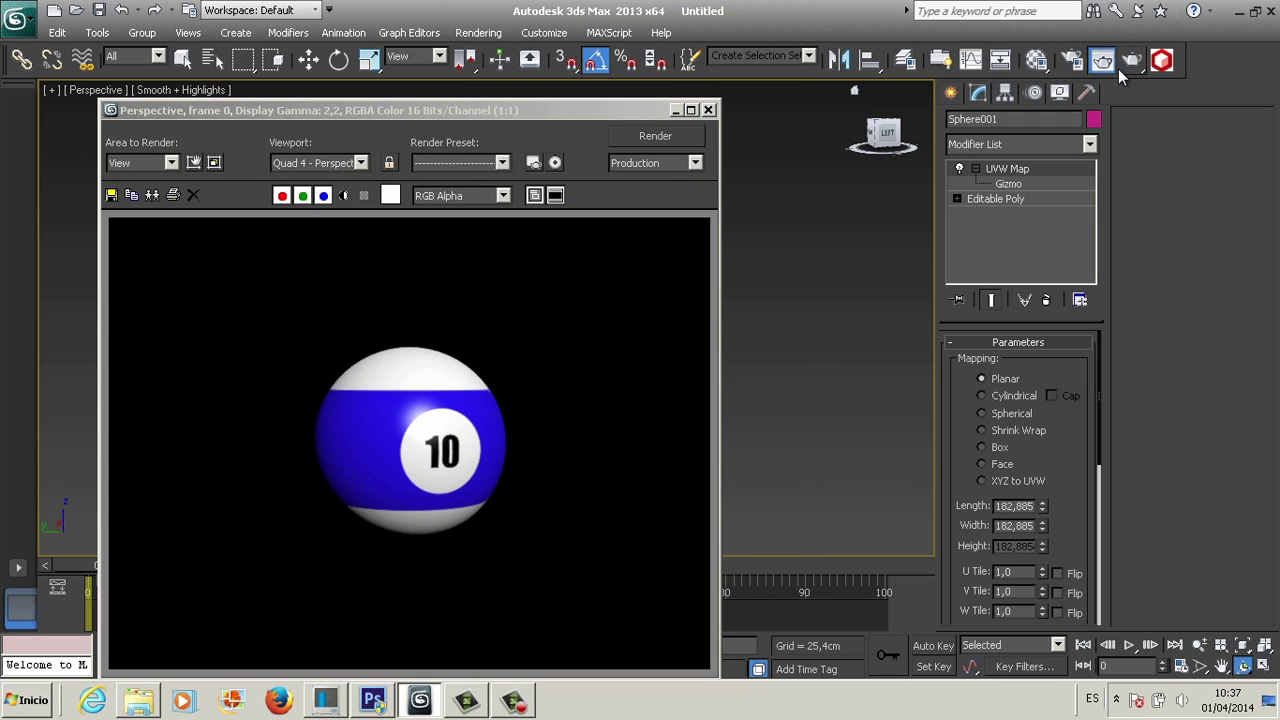